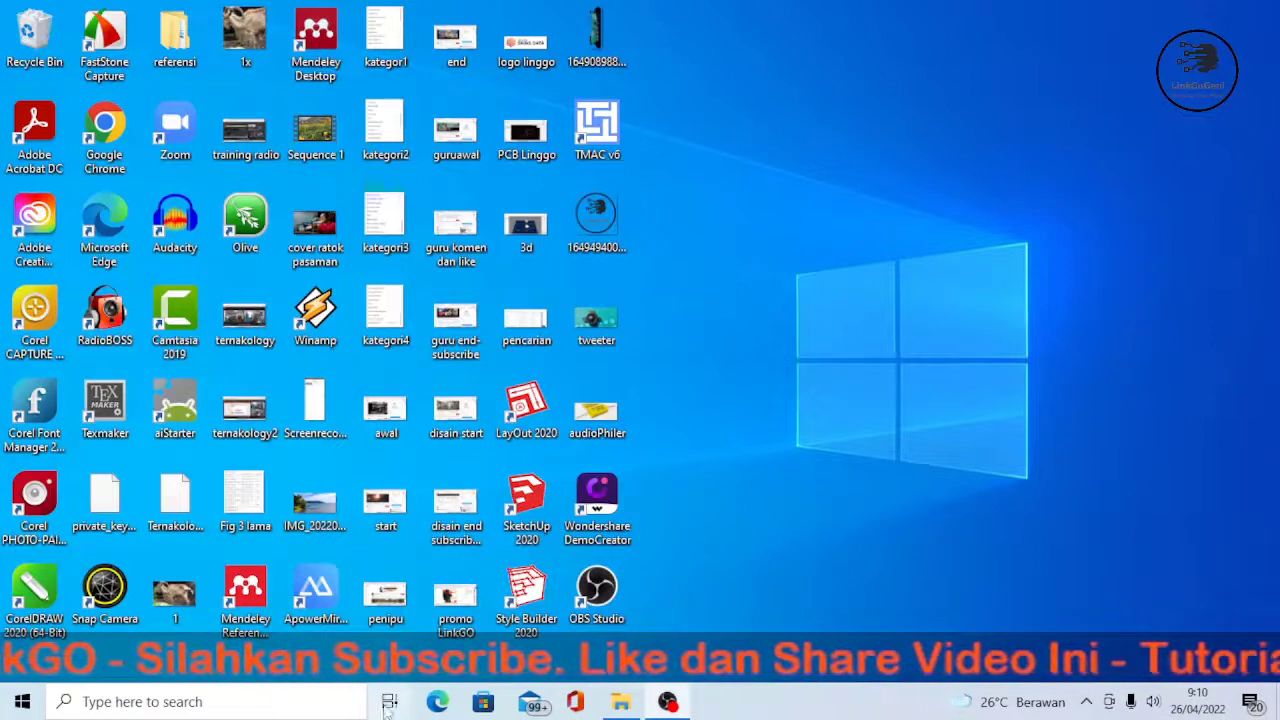
- Launch CorelDRAW 2020 and create a custom CMYK landscape document of 2000 by 1000 mm with one page at 300 dpi
double_click(50, 595)
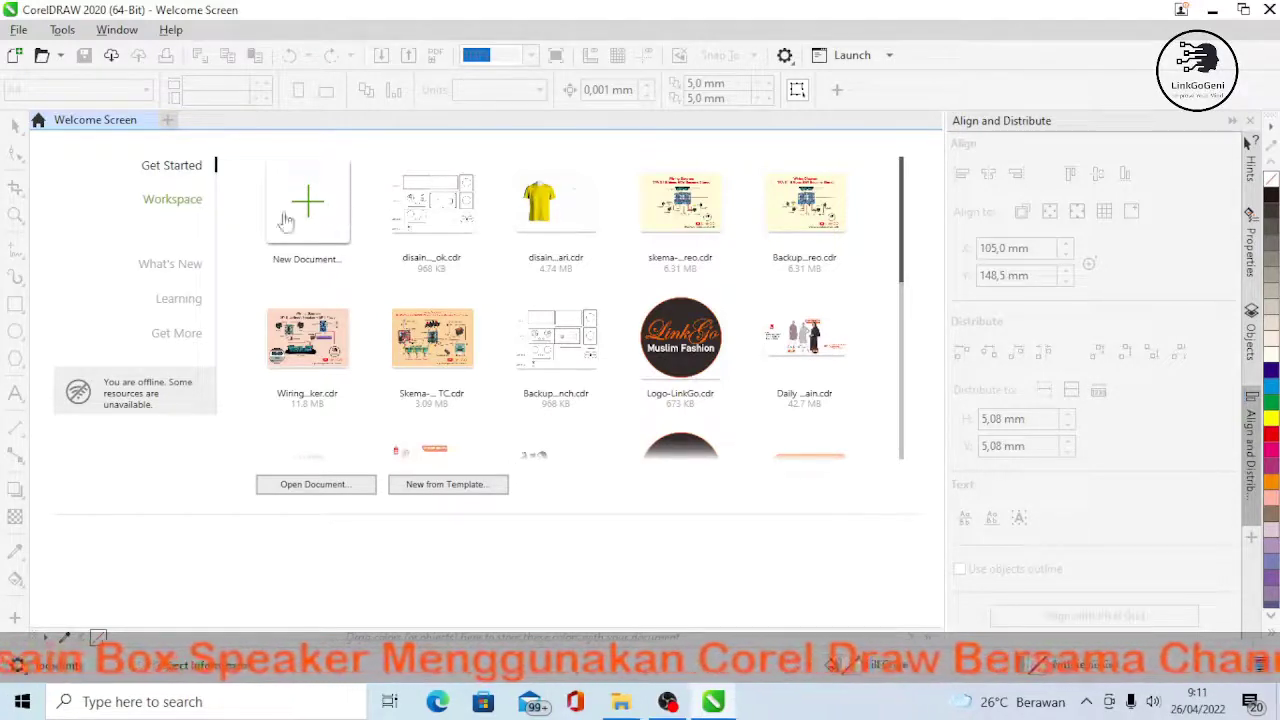
left_click(17, 31)
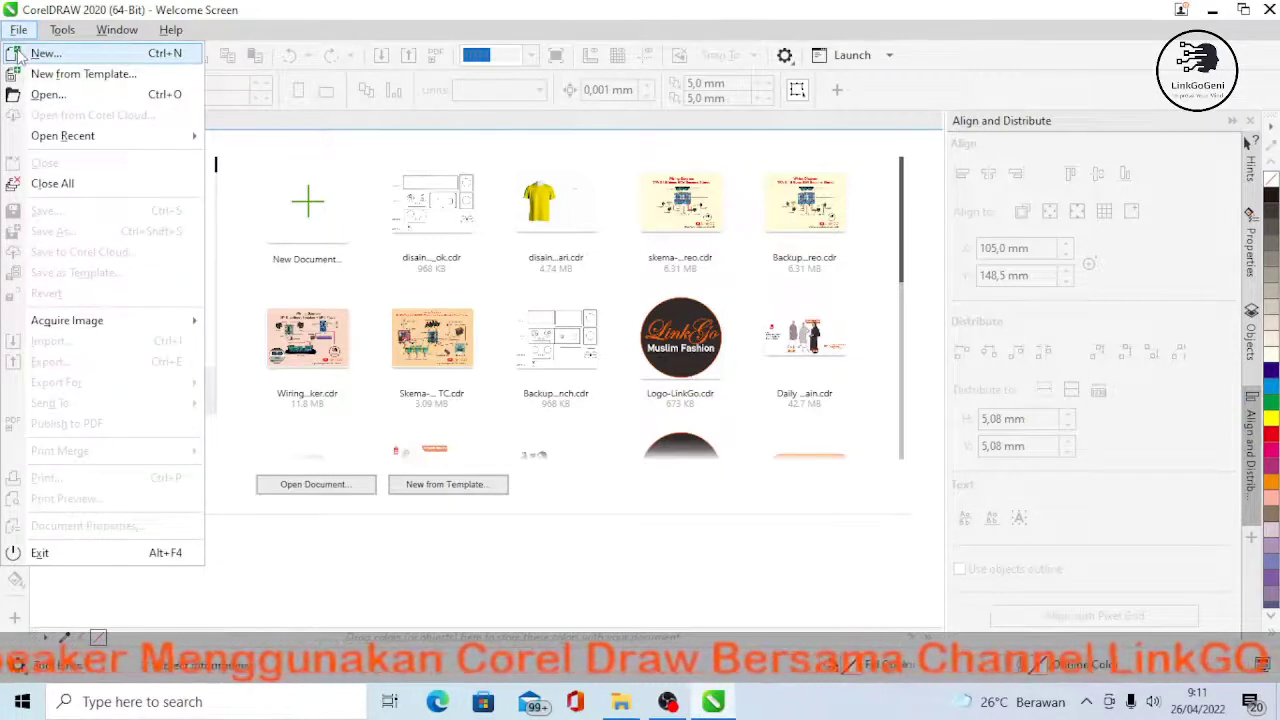
left_click(18, 31)
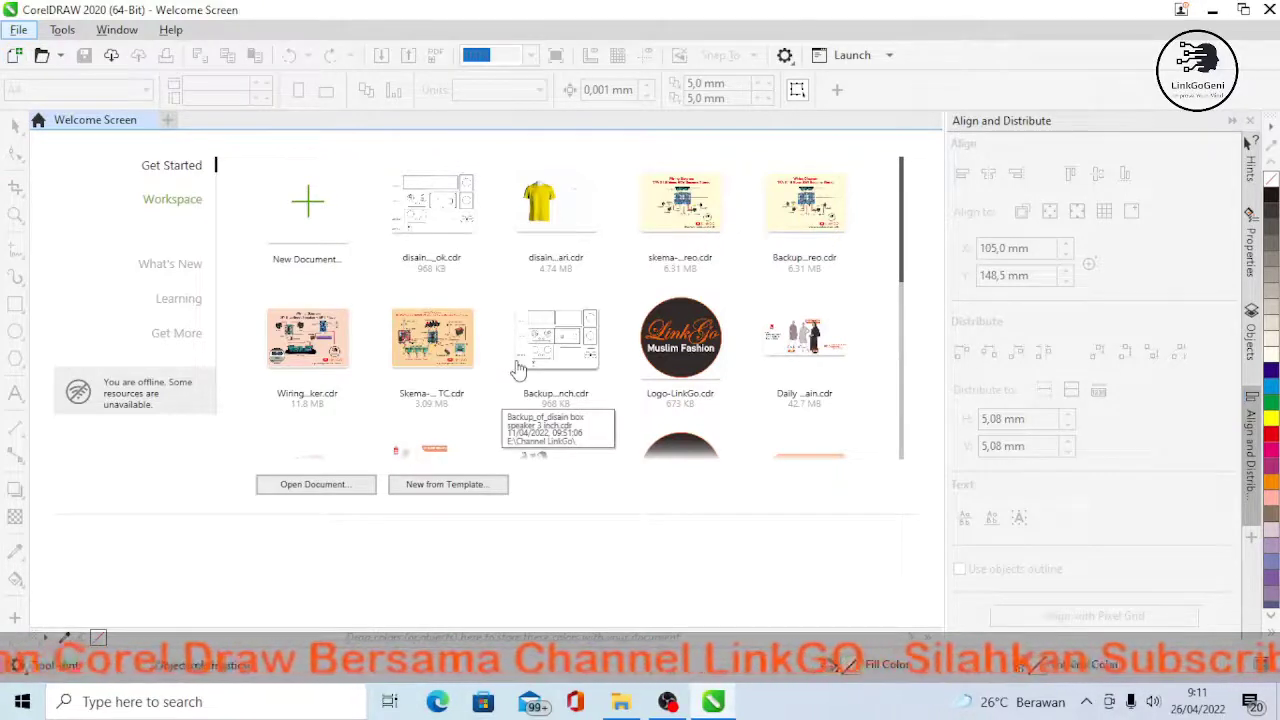
left_click(305, 224)
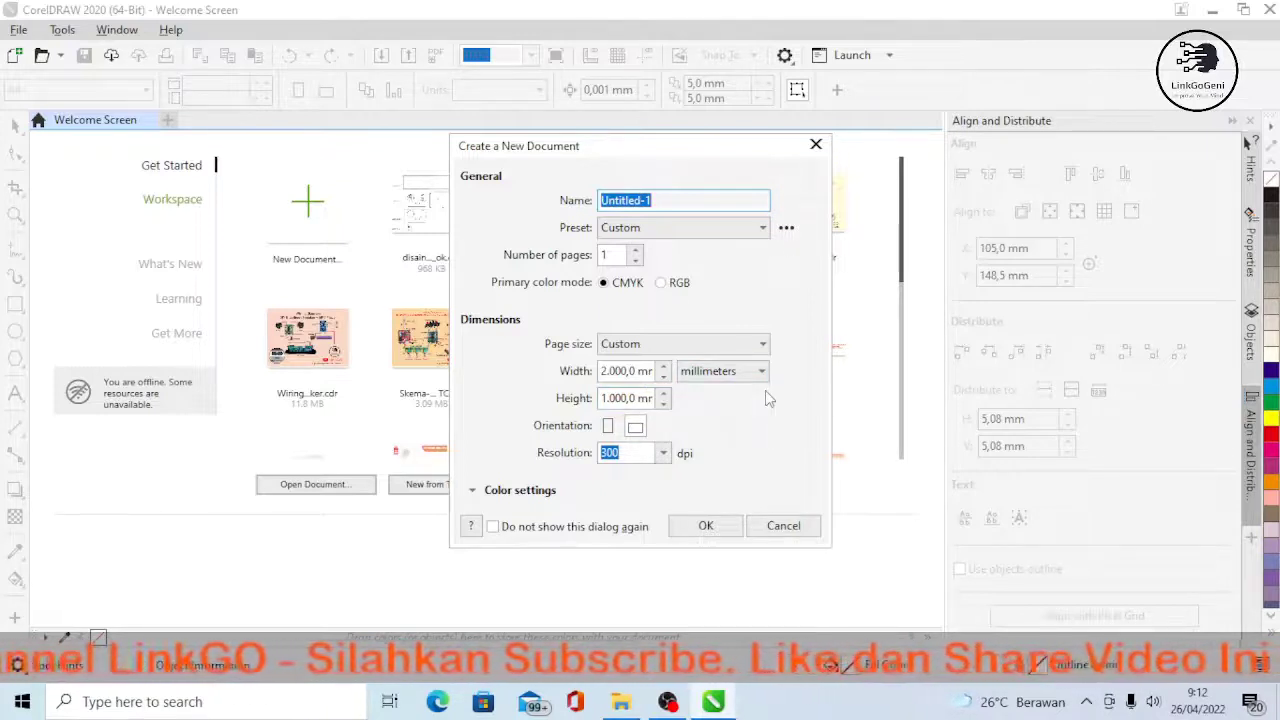
left_click(705, 526)
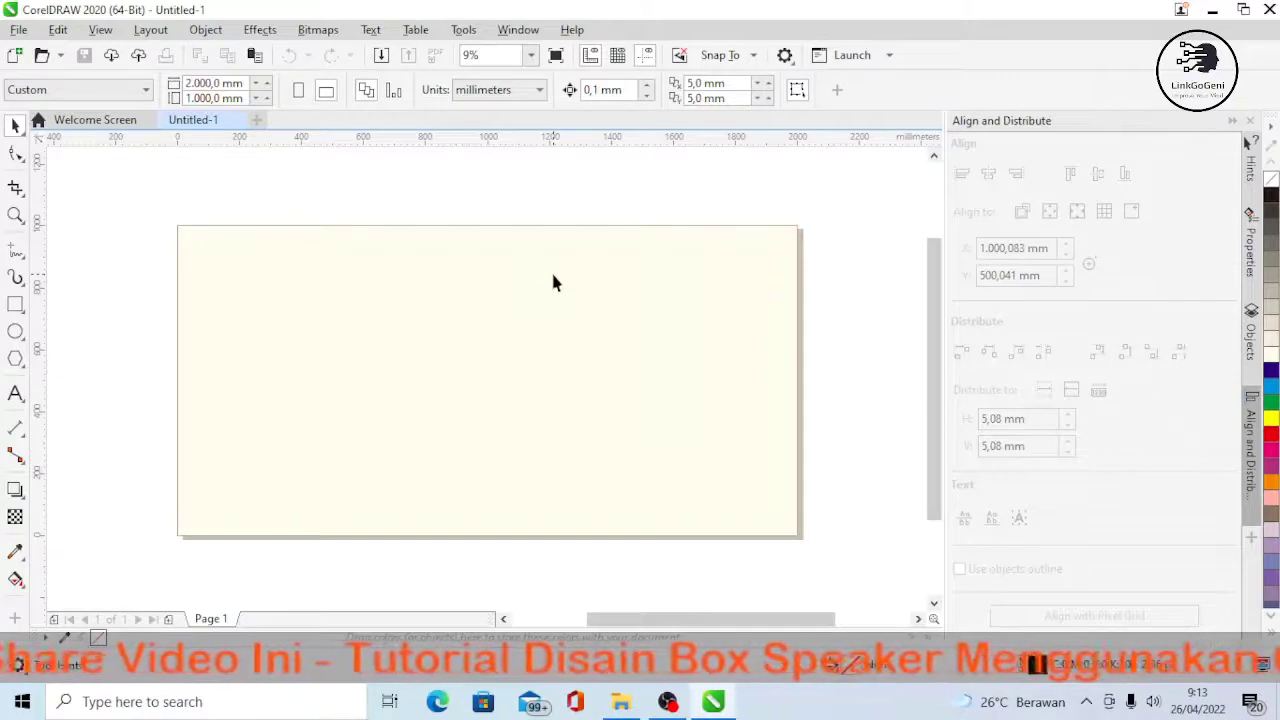
- Turn on snapping to the baseline grid
left_click(206, 30)
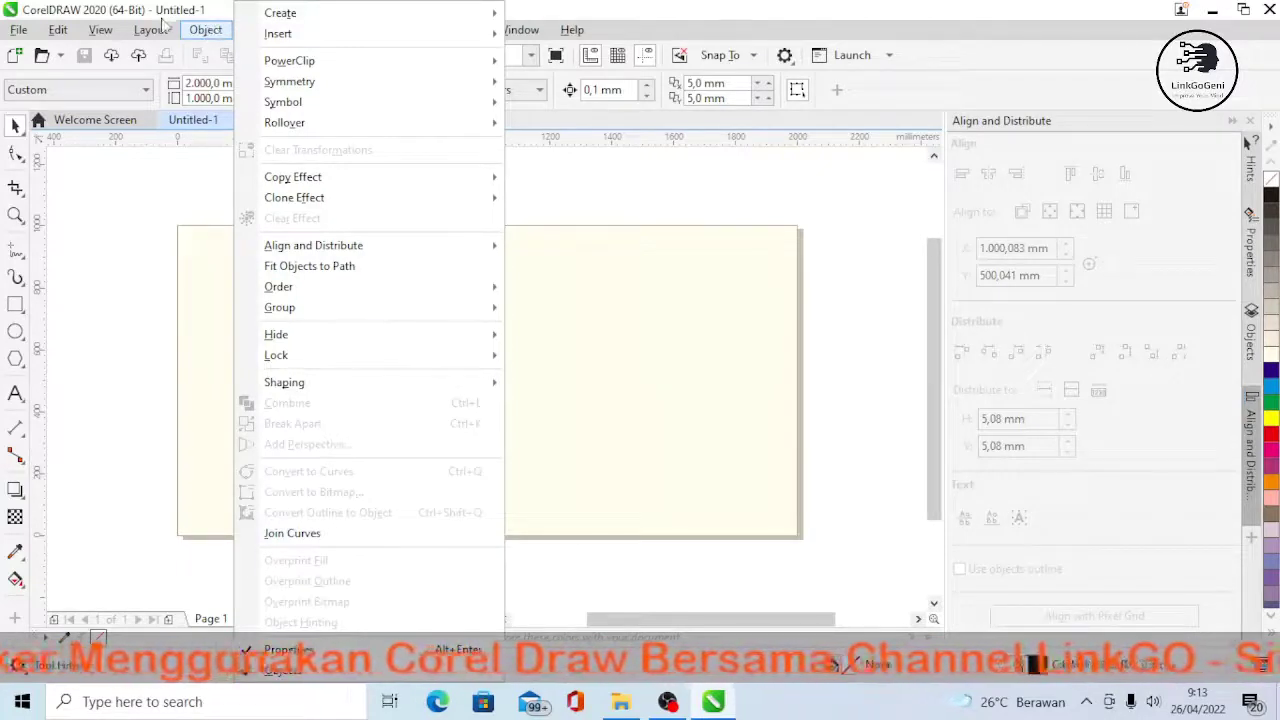
key("Escape")
left_click(100, 30)
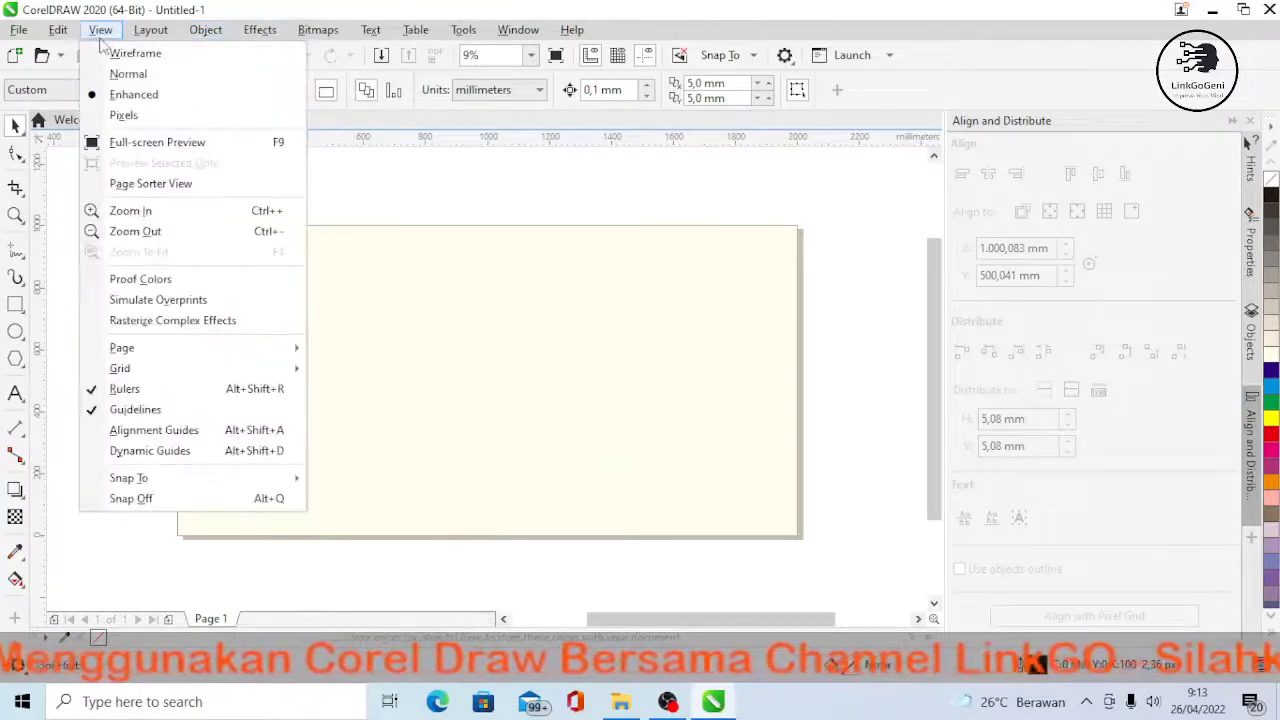
mouse_move(58, 32)
mouse_move(97, 36)
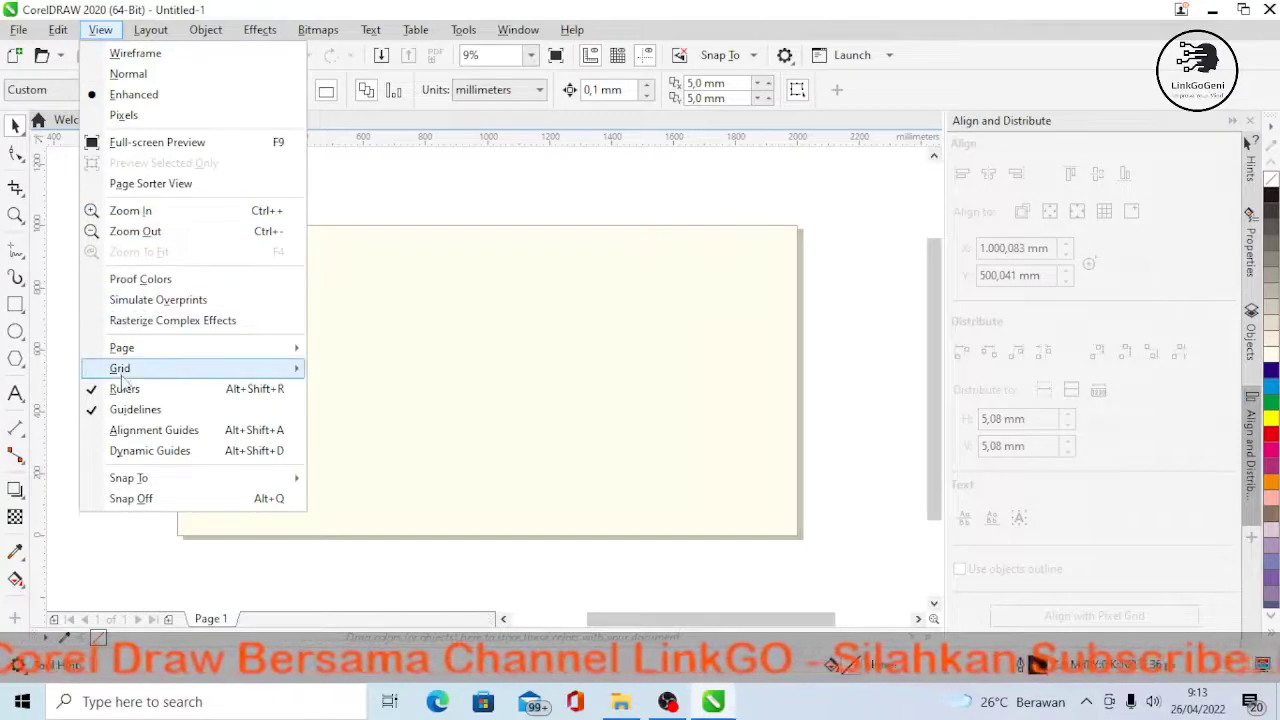
mouse_move(120, 377)
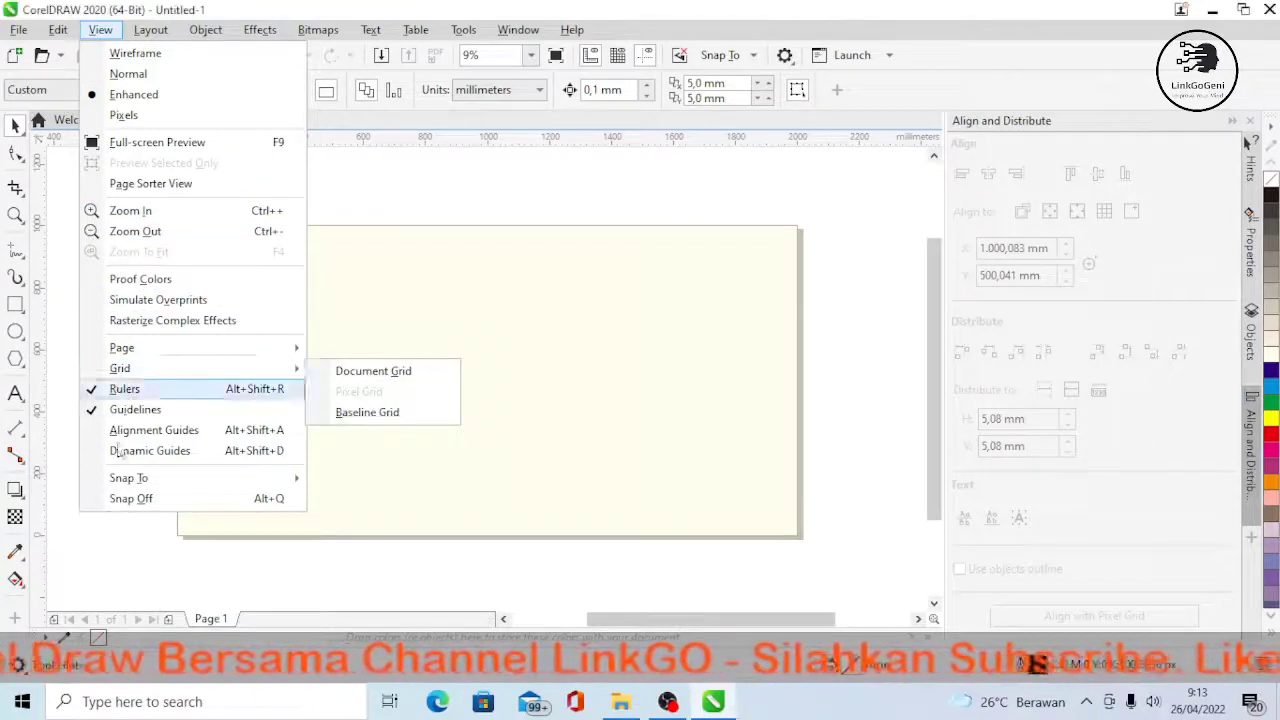
mouse_move(125, 482)
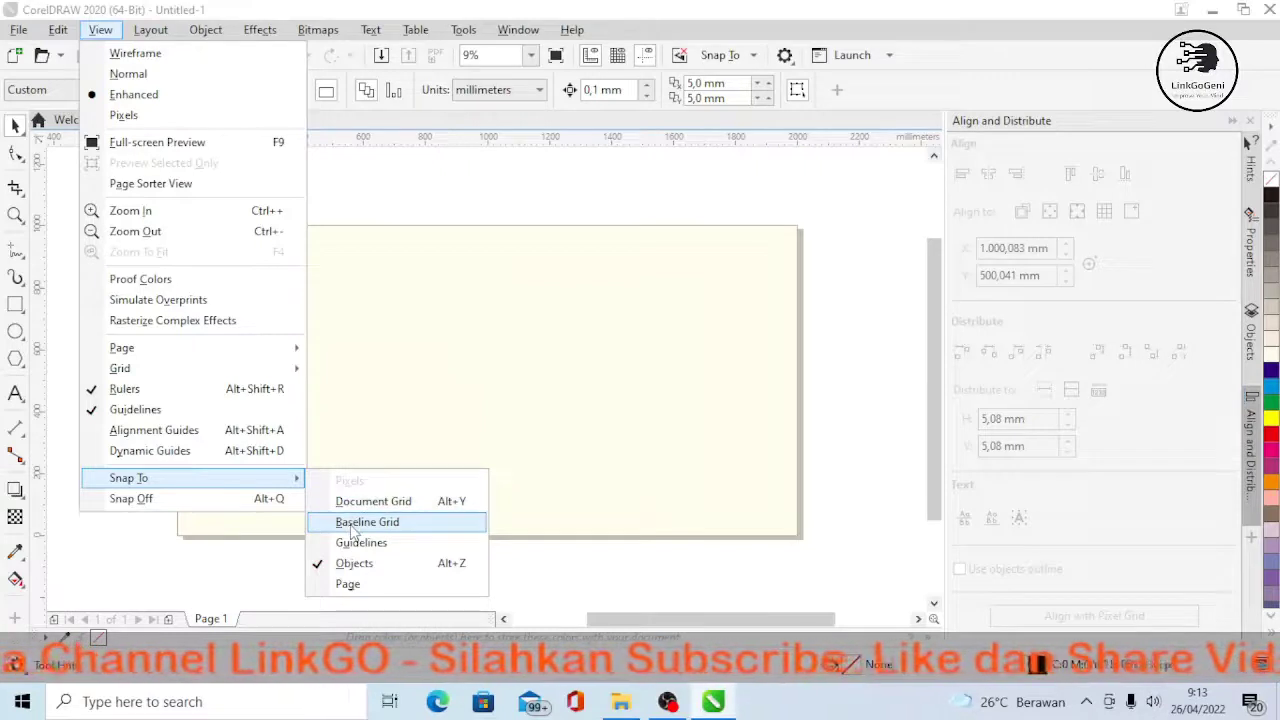
left_click(352, 523)
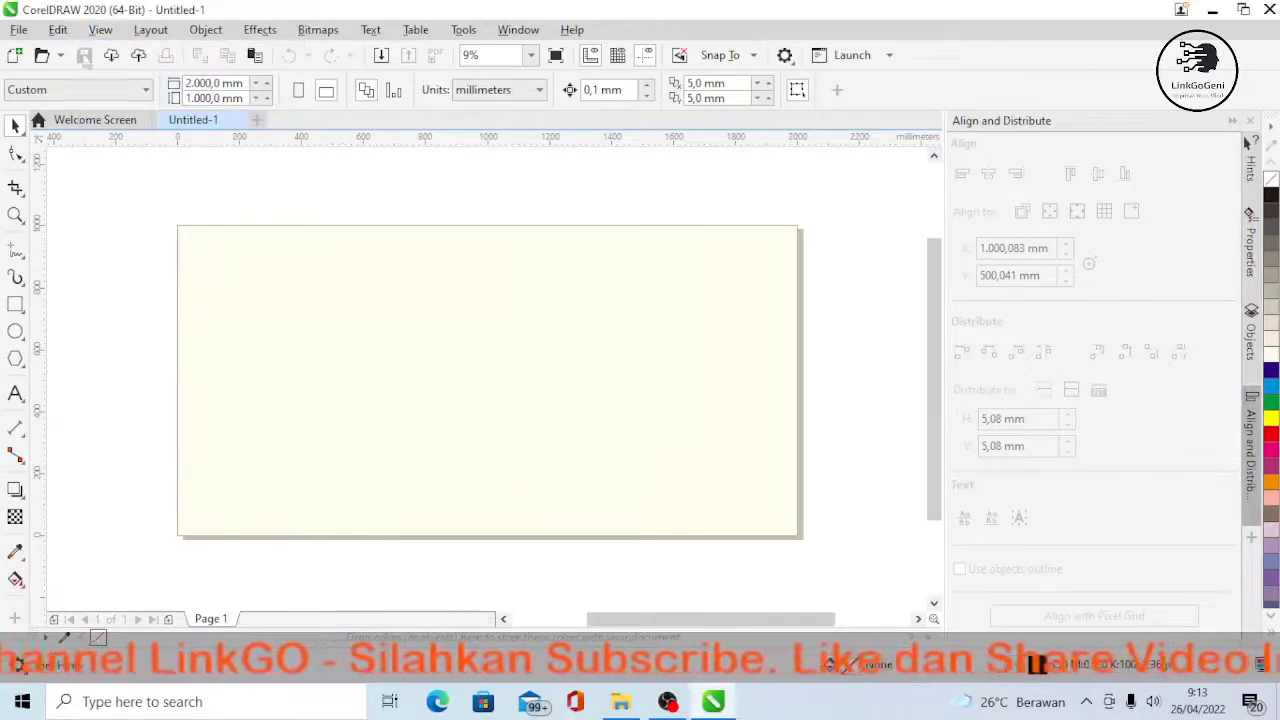
- Turn on snapping to guidelines and check which snap options are active
left_click(58, 30)
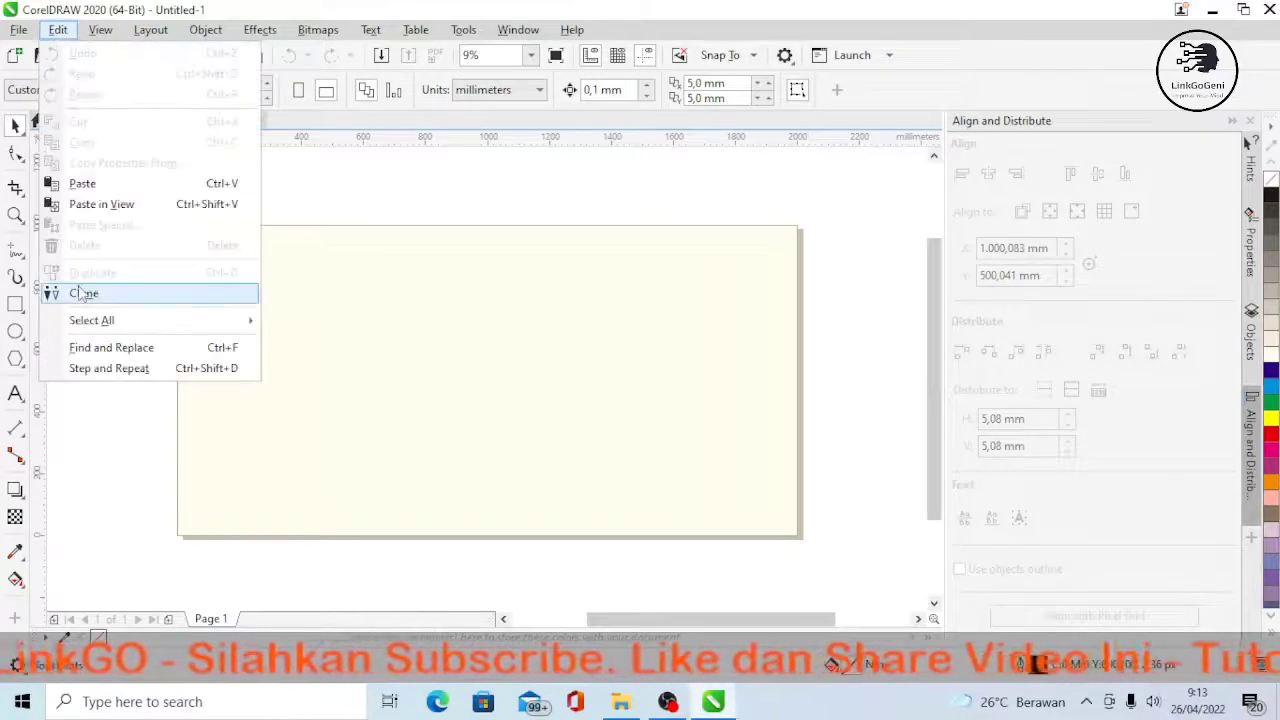
left_click(58, 30)
left_click(100, 30)
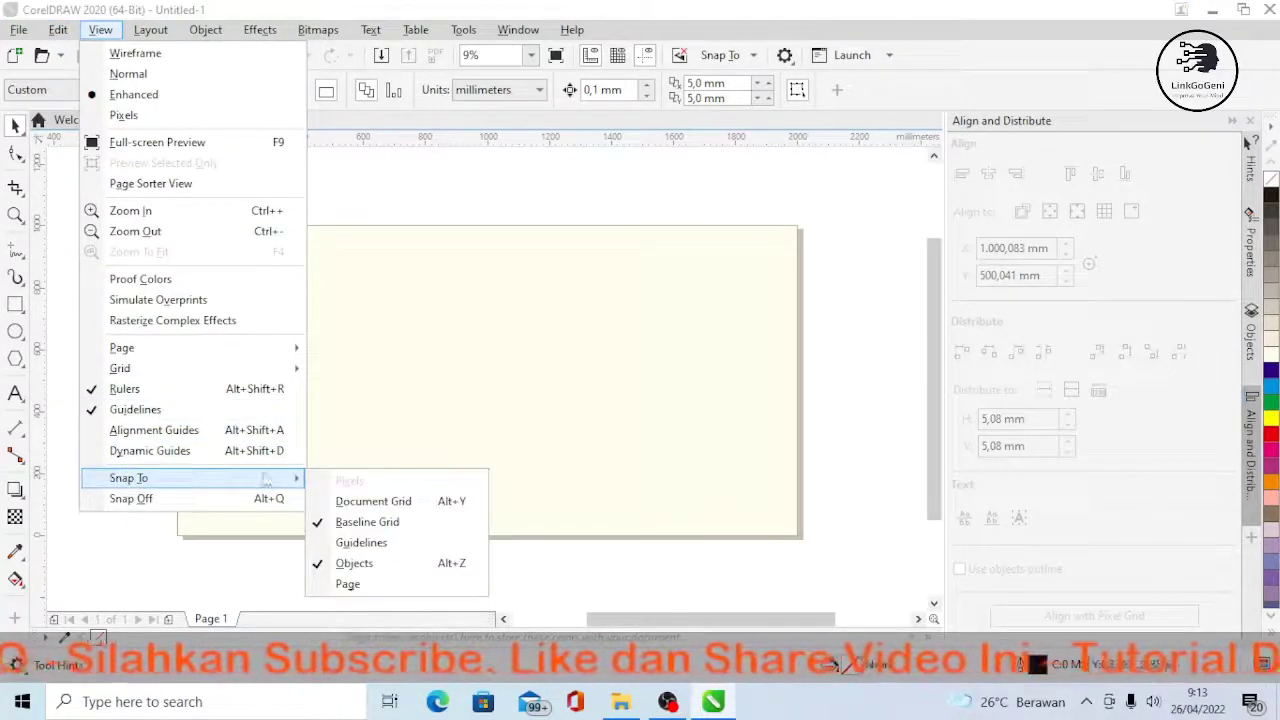
left_click(348, 543)
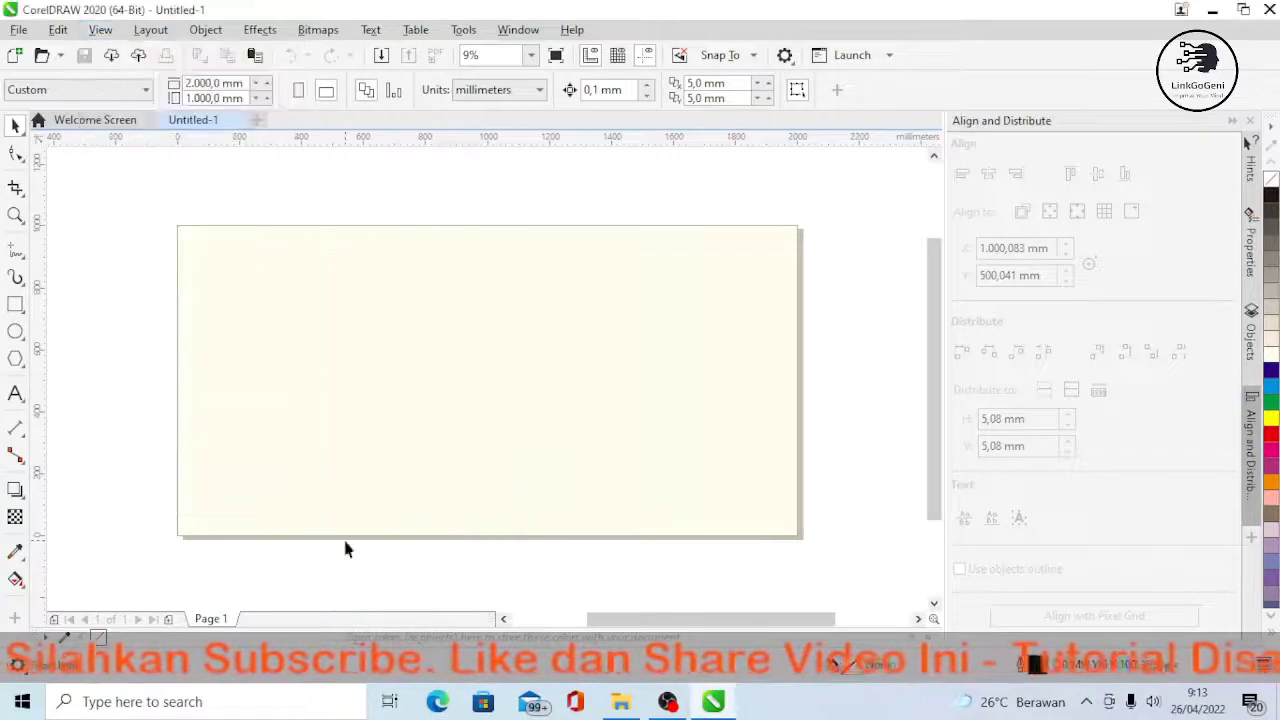
left_click(58, 30)
mouse_move(100, 30)
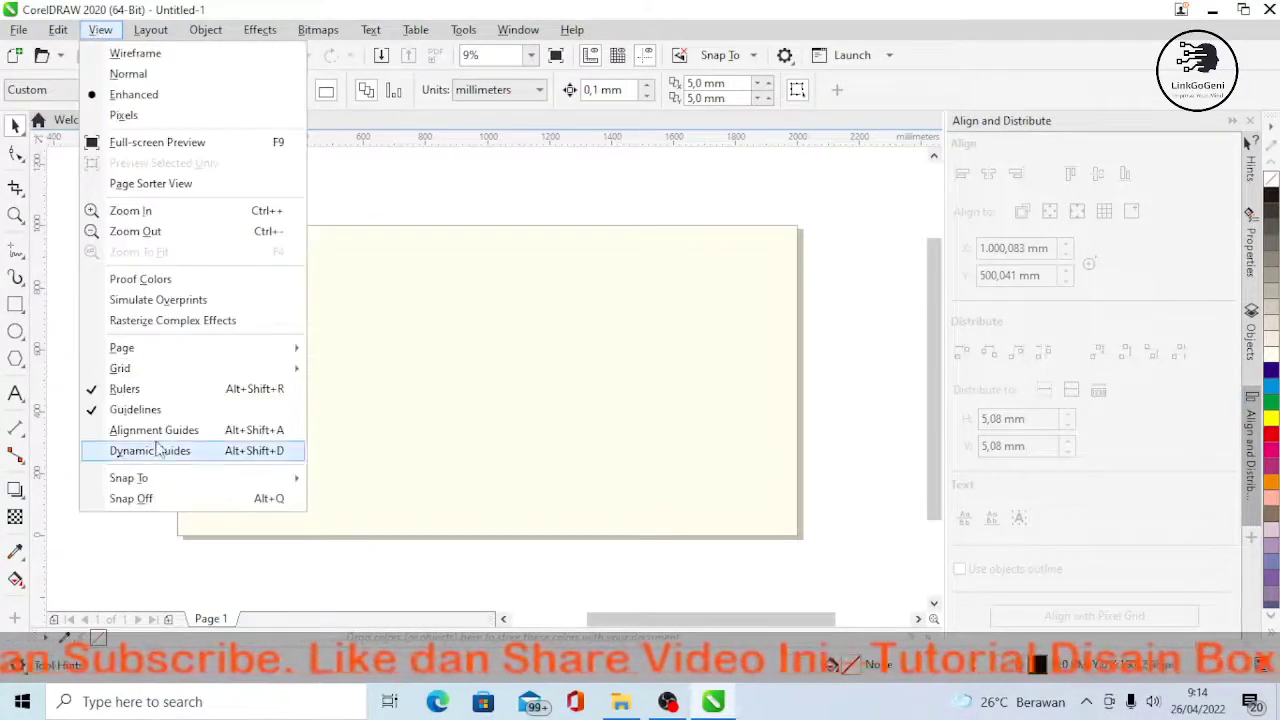
mouse_move(224, 485)
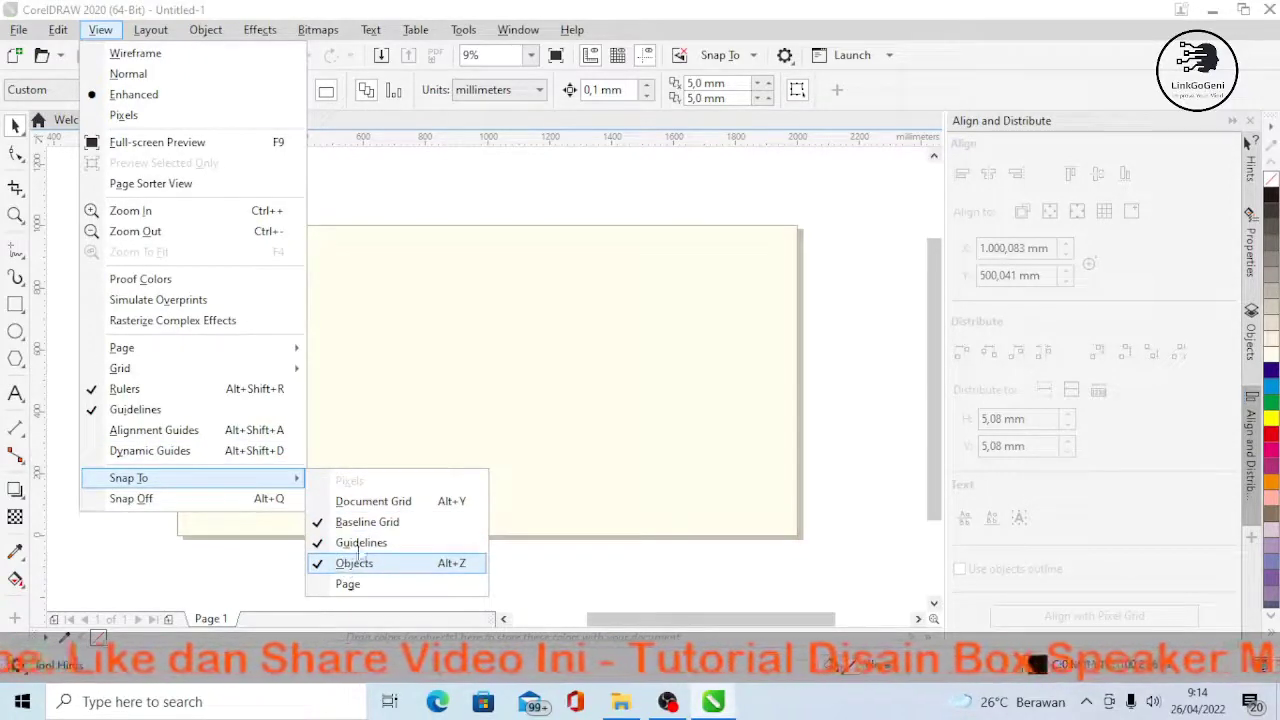
left_click(618, 376)
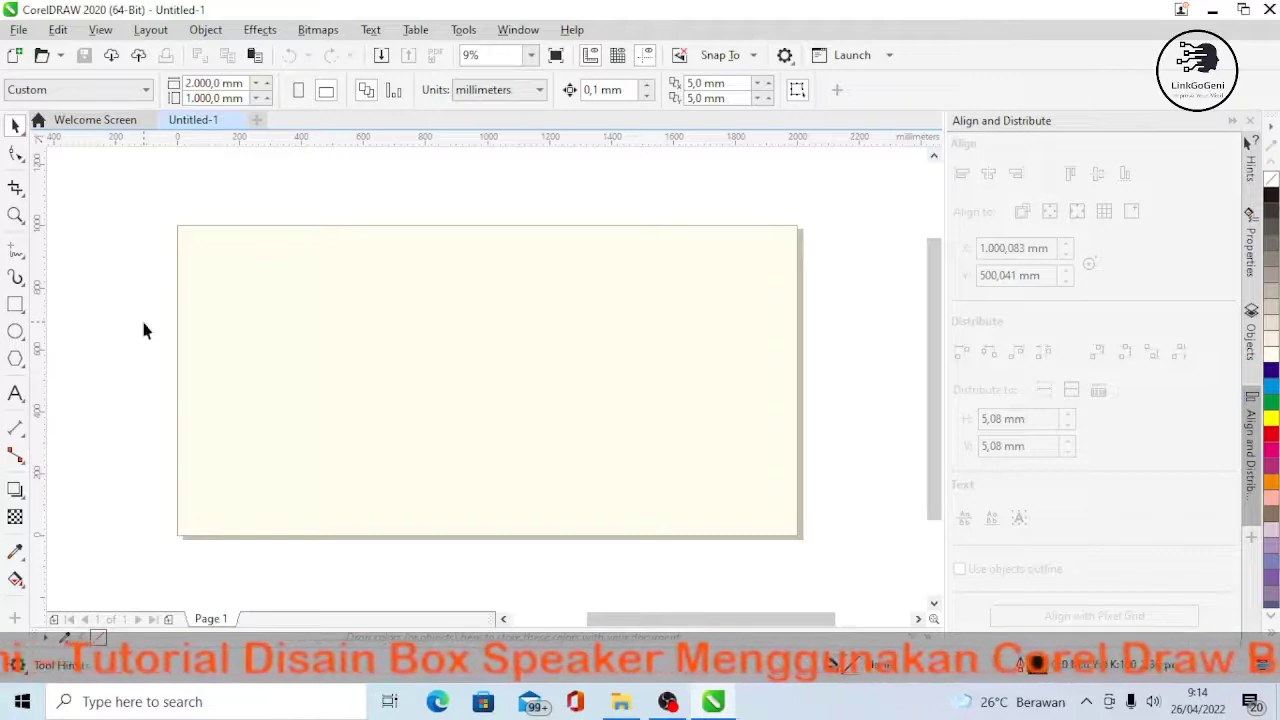
- Draw a rectangle about 488 by 183 mm near the page's upper-left corner and open its width for editing
left_click(15, 306)
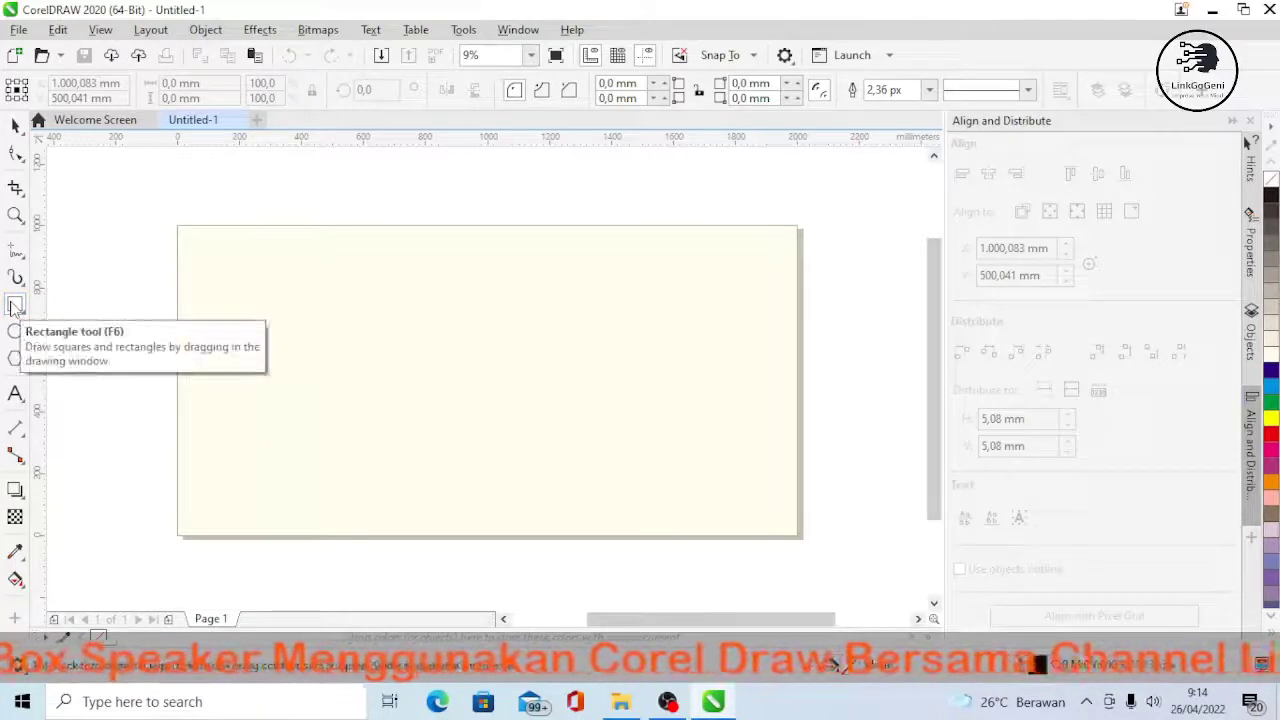
left_click(14, 306)
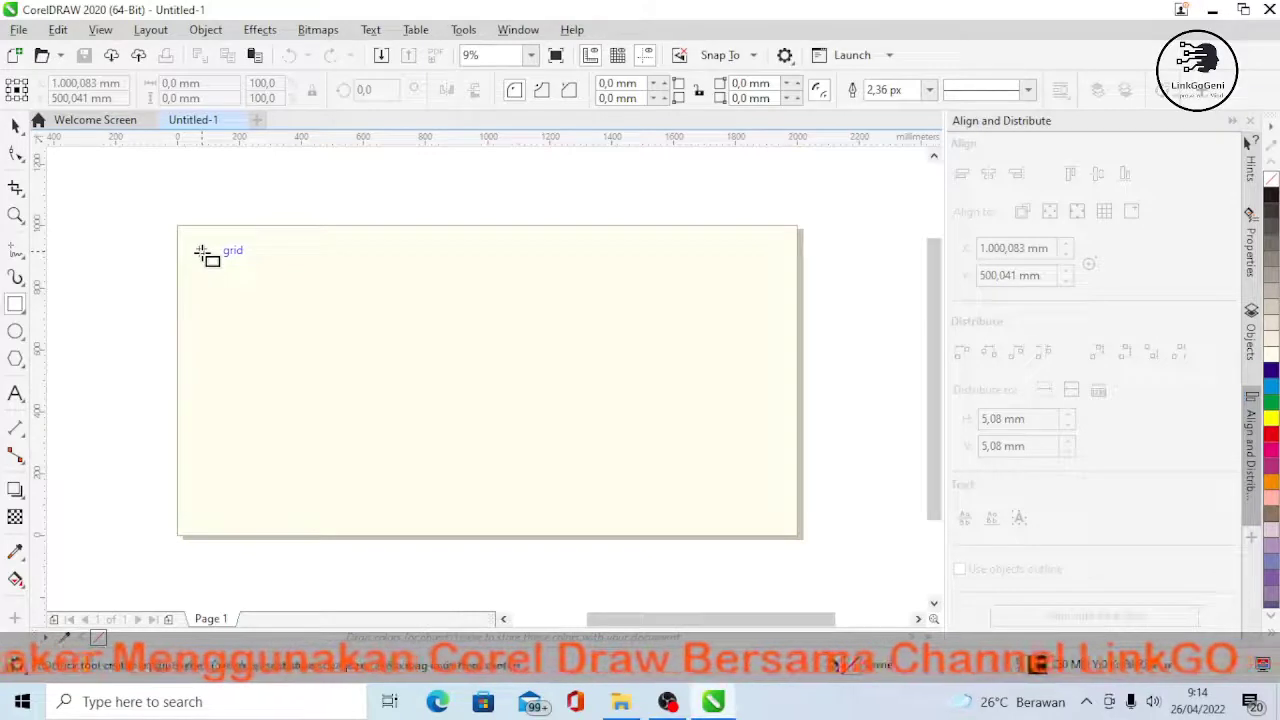
left_click_drag(202, 253, 353, 310)
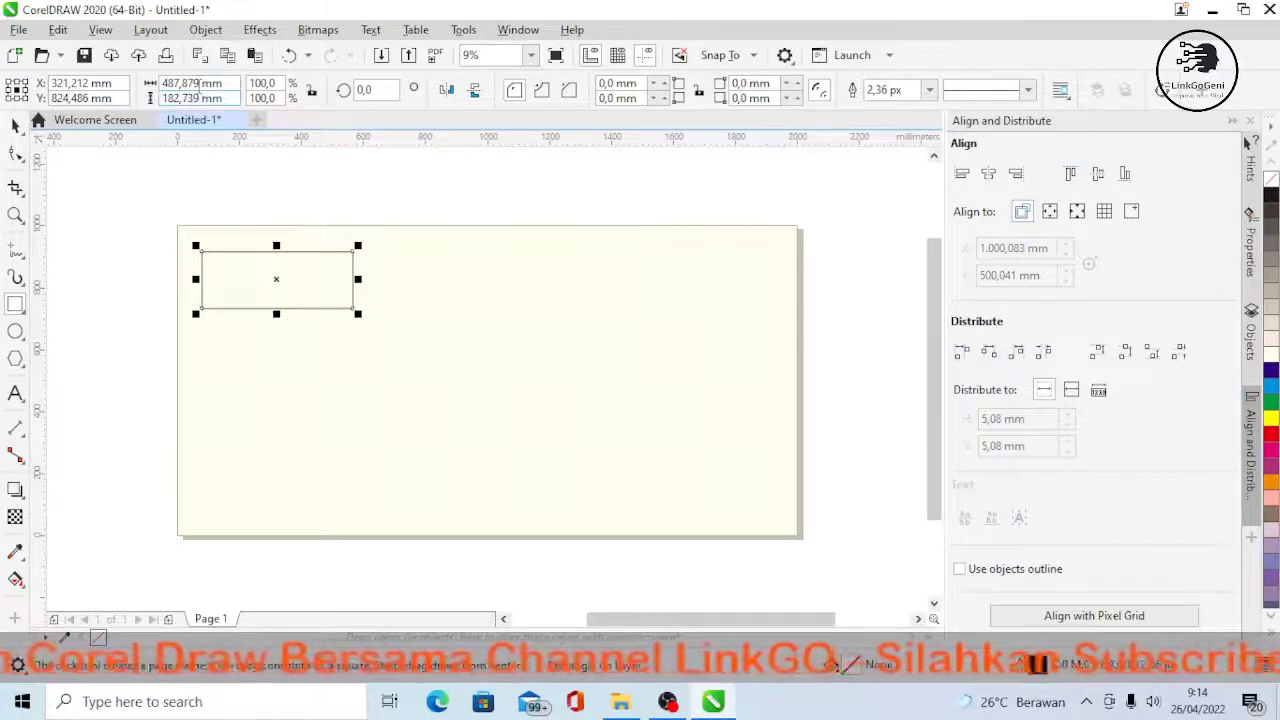
left_click(195, 83)
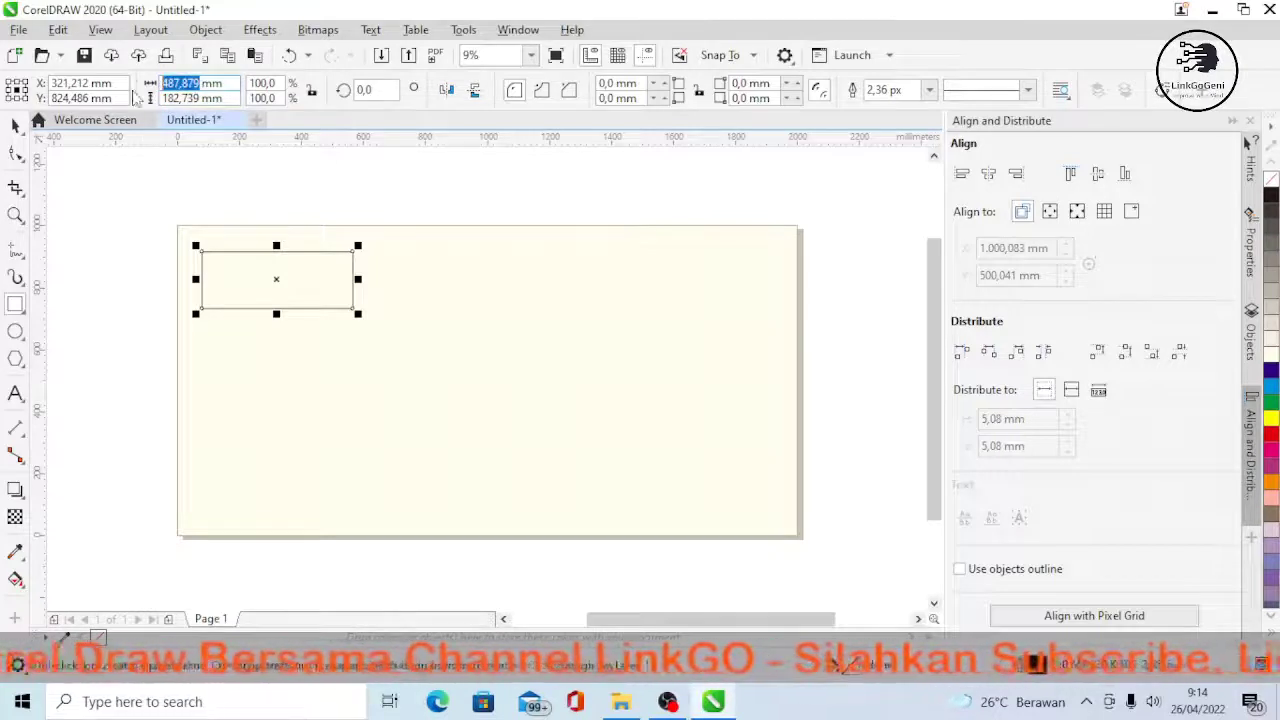
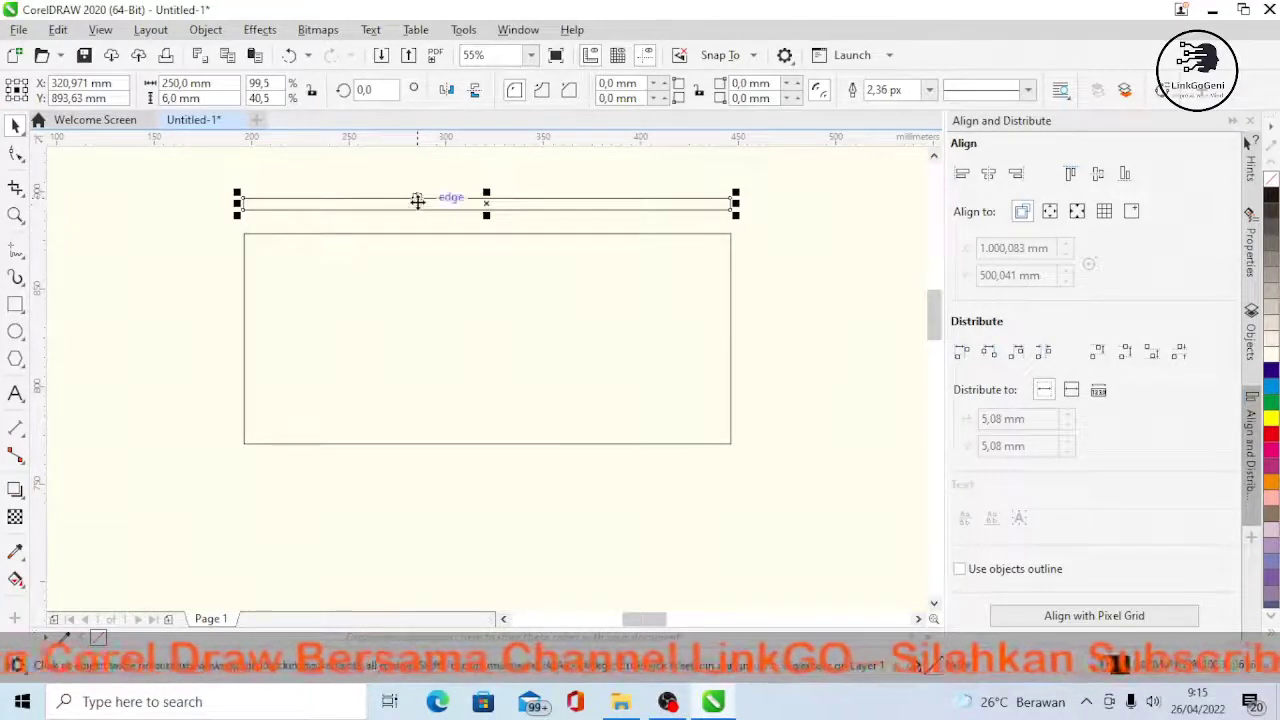
- Move the thin 250 by 6 mm rectangle down to just above the large rectangle's top edge and deselect it
left_click(106, 32)
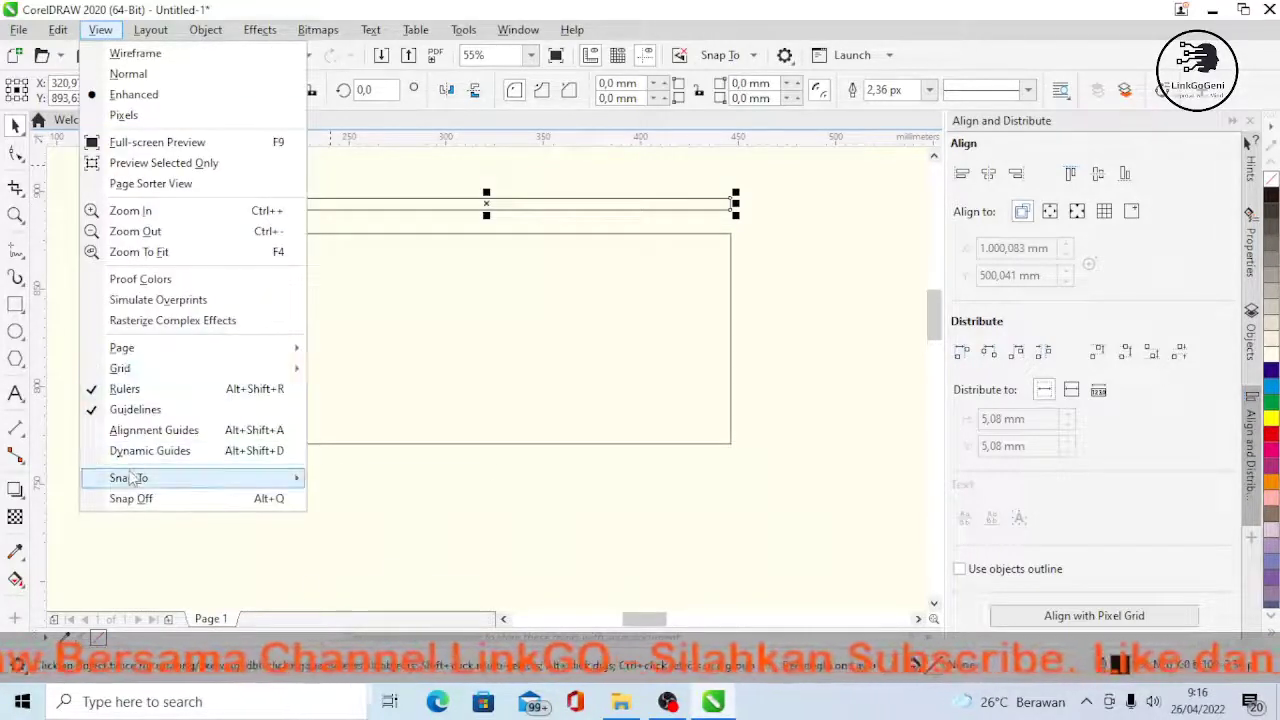
mouse_move(131, 479)
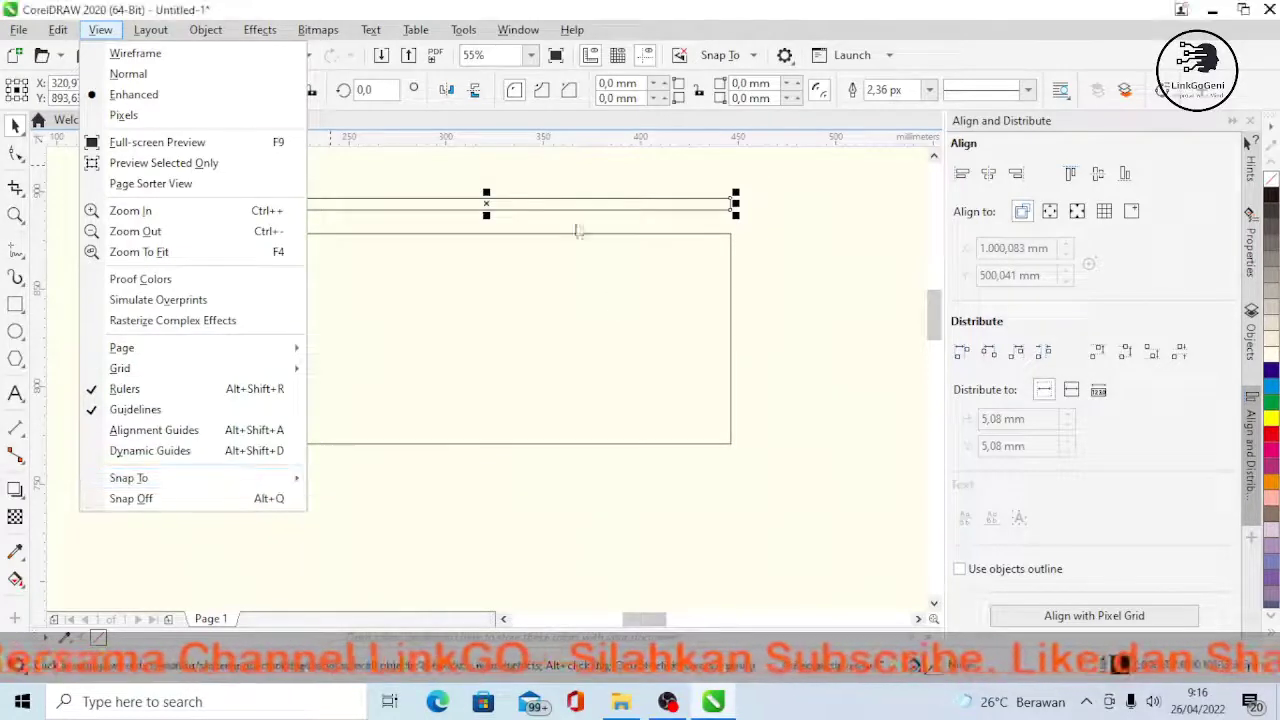
left_click(570, 187)
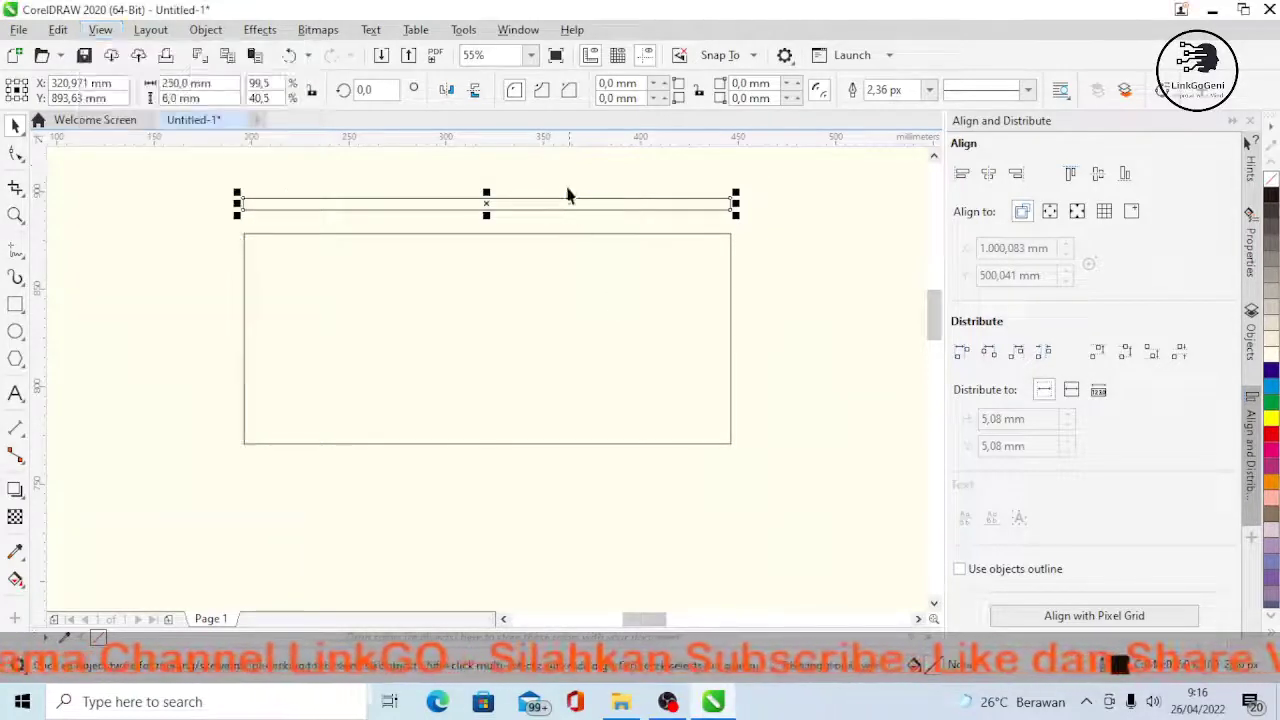
left_click_drag(558, 201, 559, 218)
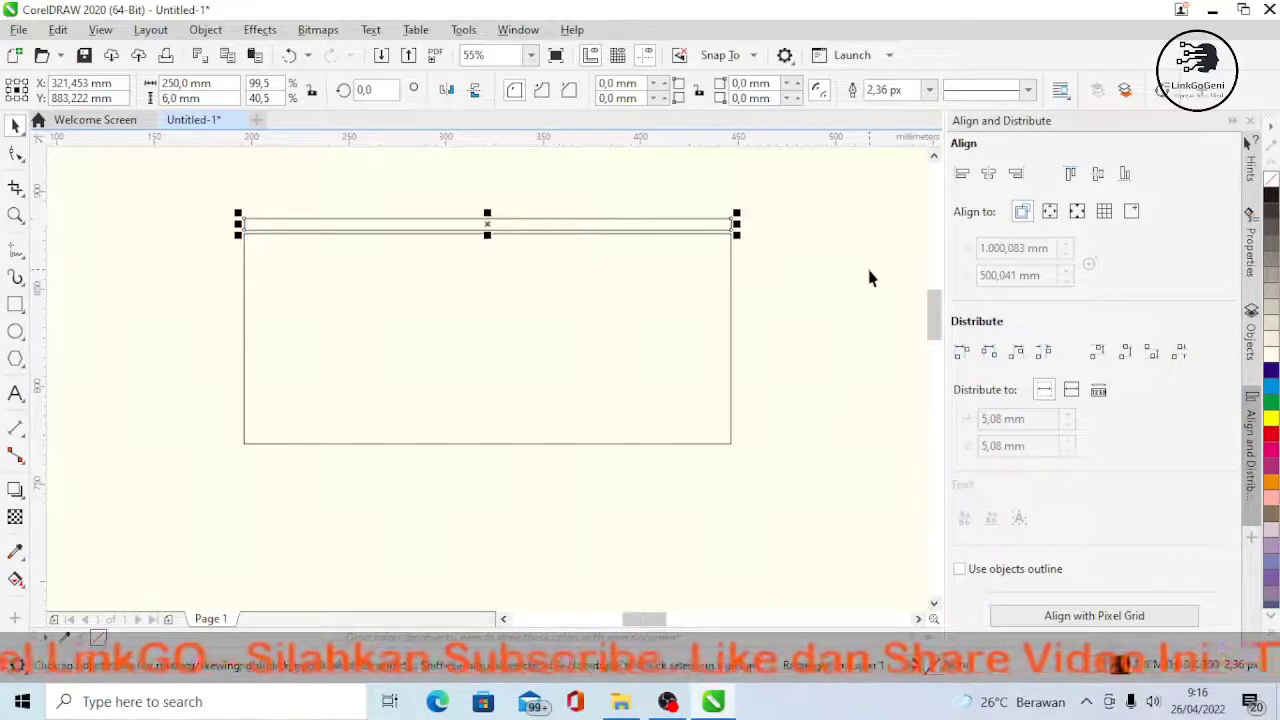
left_click(133, 265)
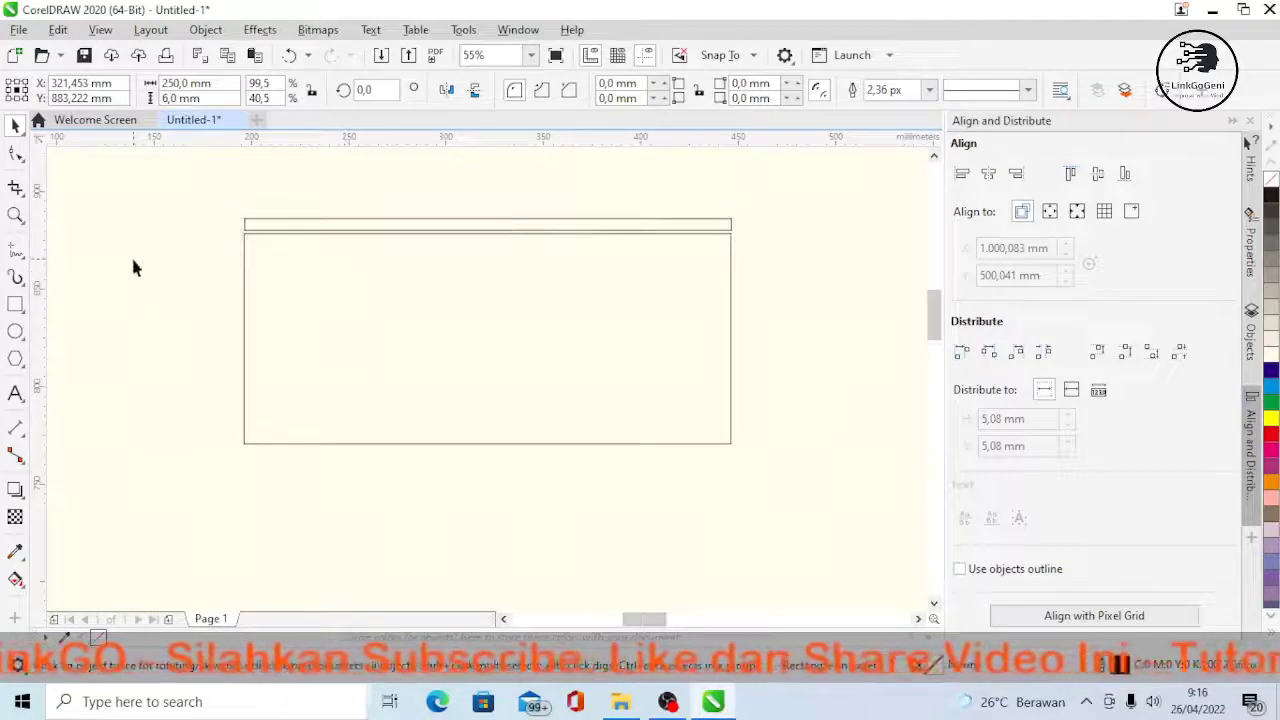
- Move the thin rectangle down onto the large rectangle's top edge, lining up their left sides
left_click(15, 217)
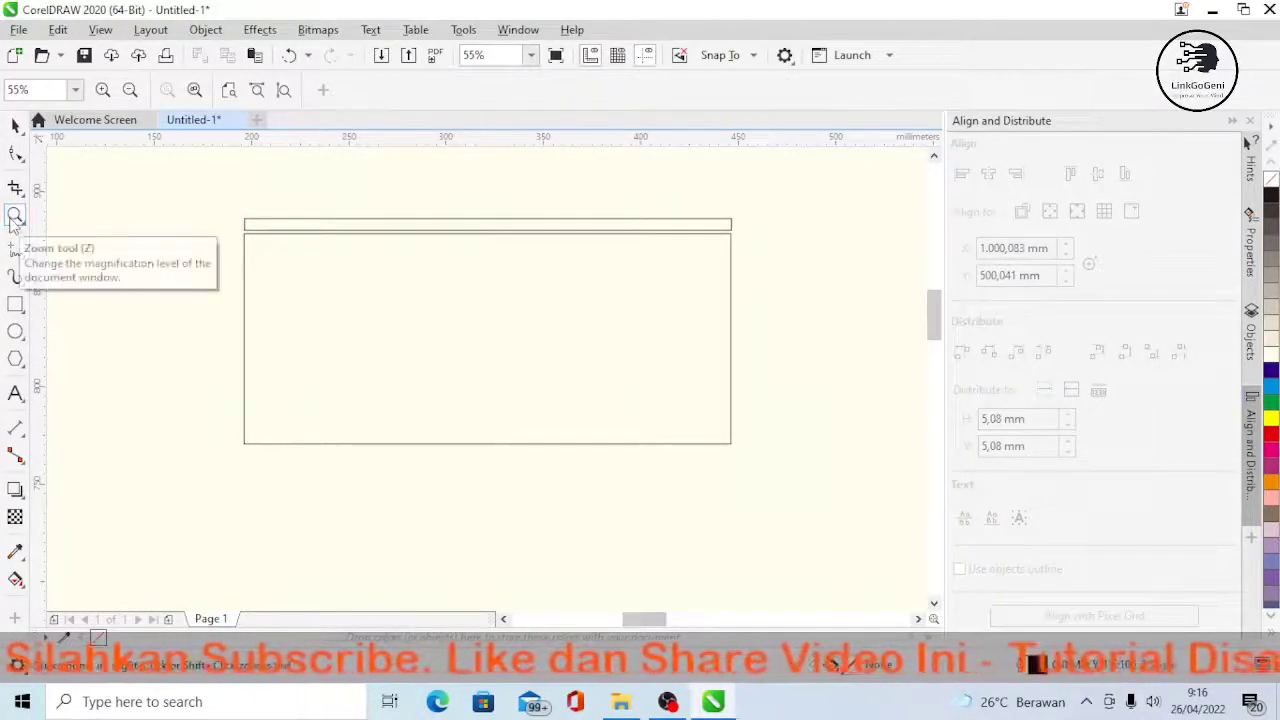
left_click_drag(177, 217, 217, 191)
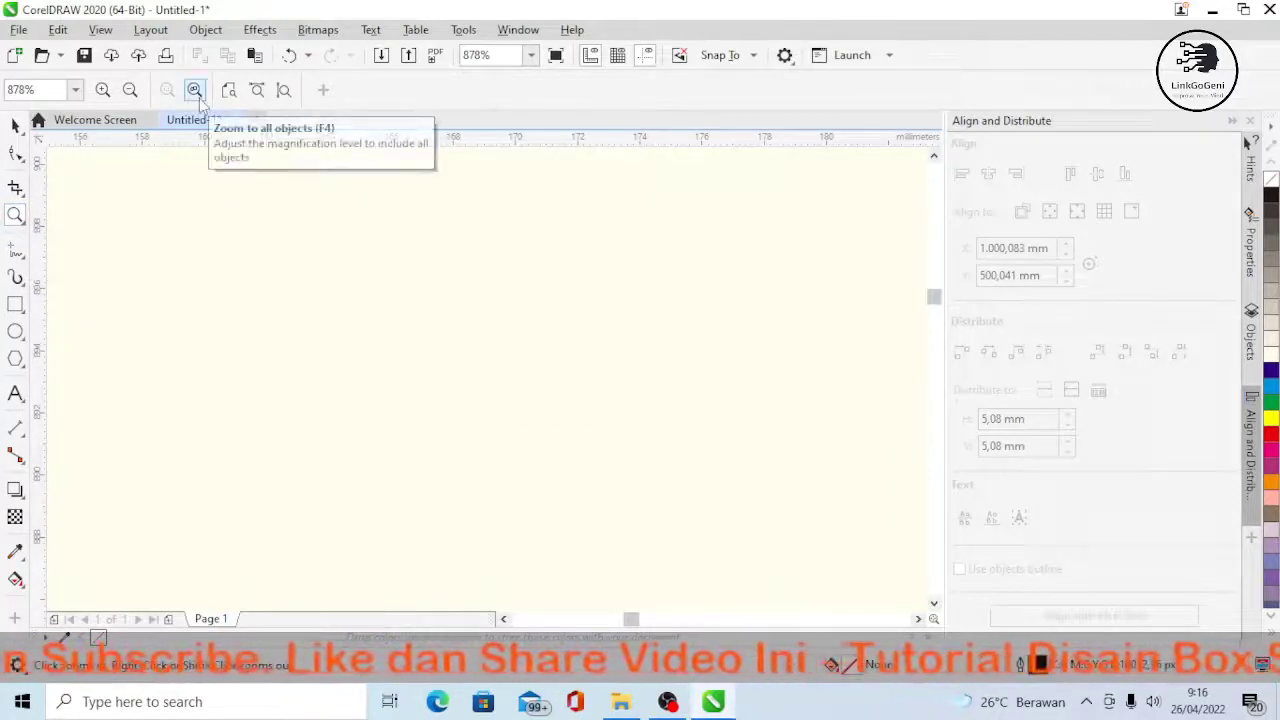
left_click(197, 95)
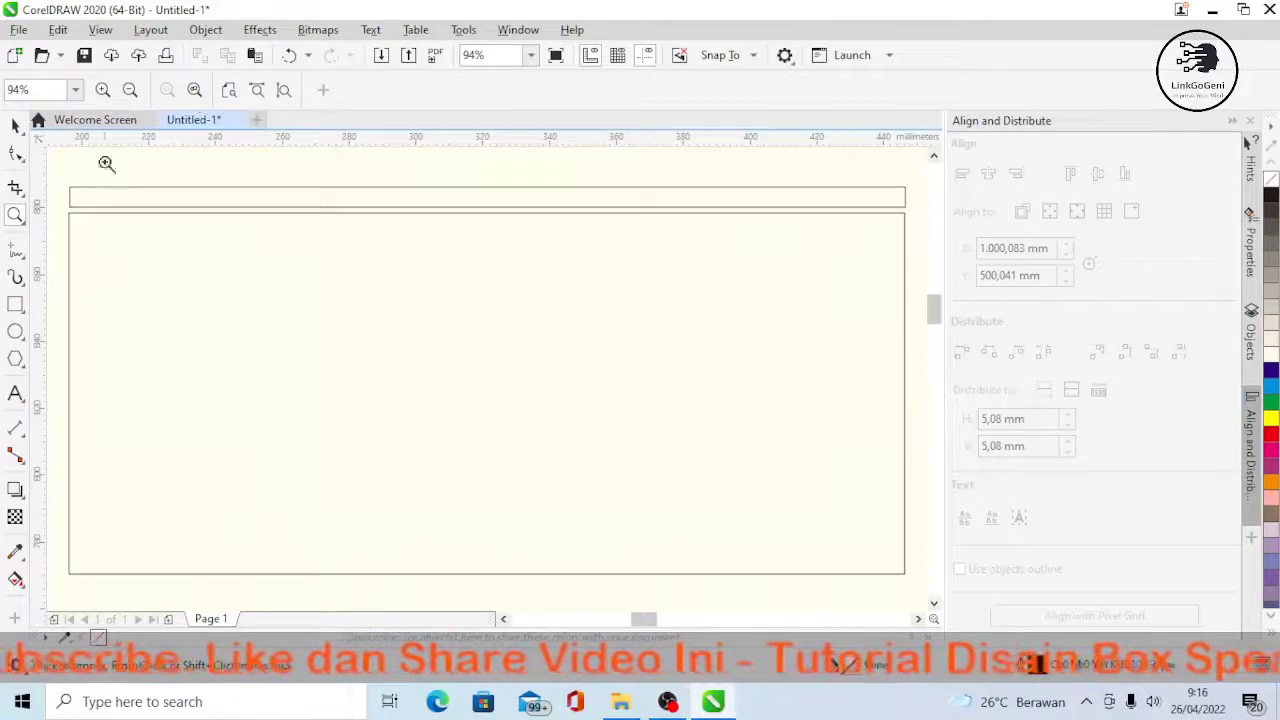
left_click_drag(60, 186, 117, 237)
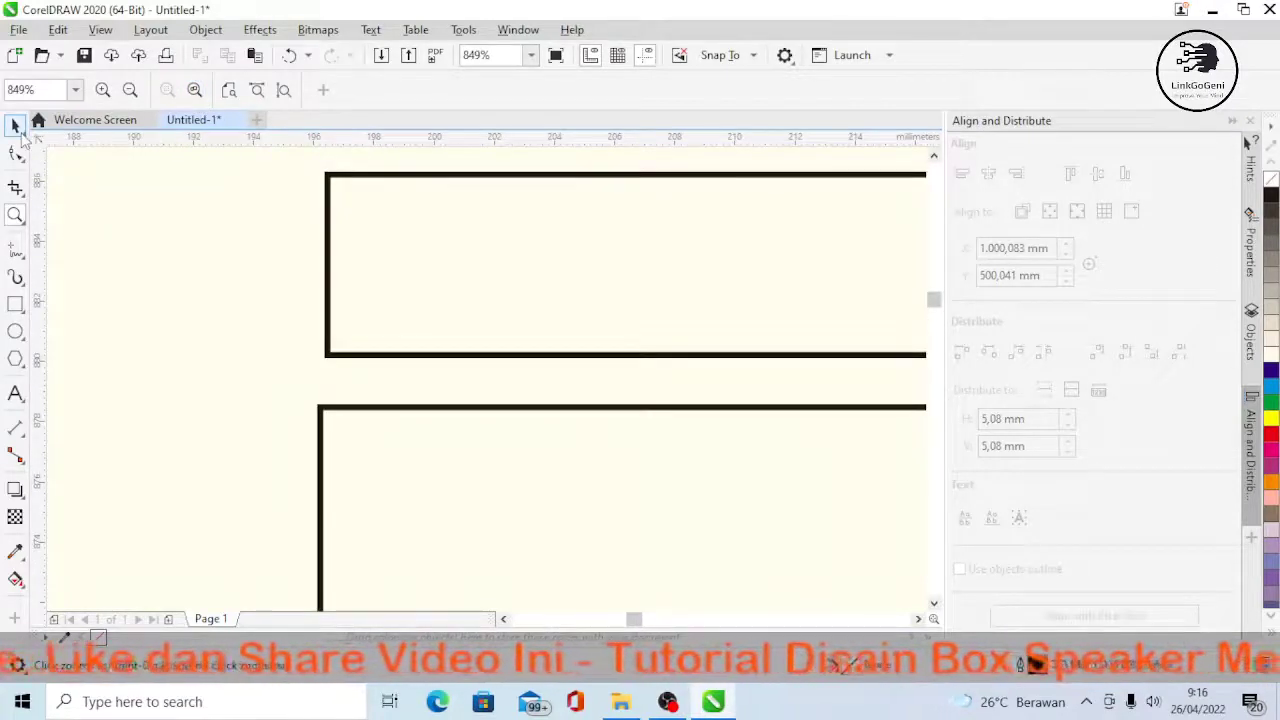
left_click(21, 131)
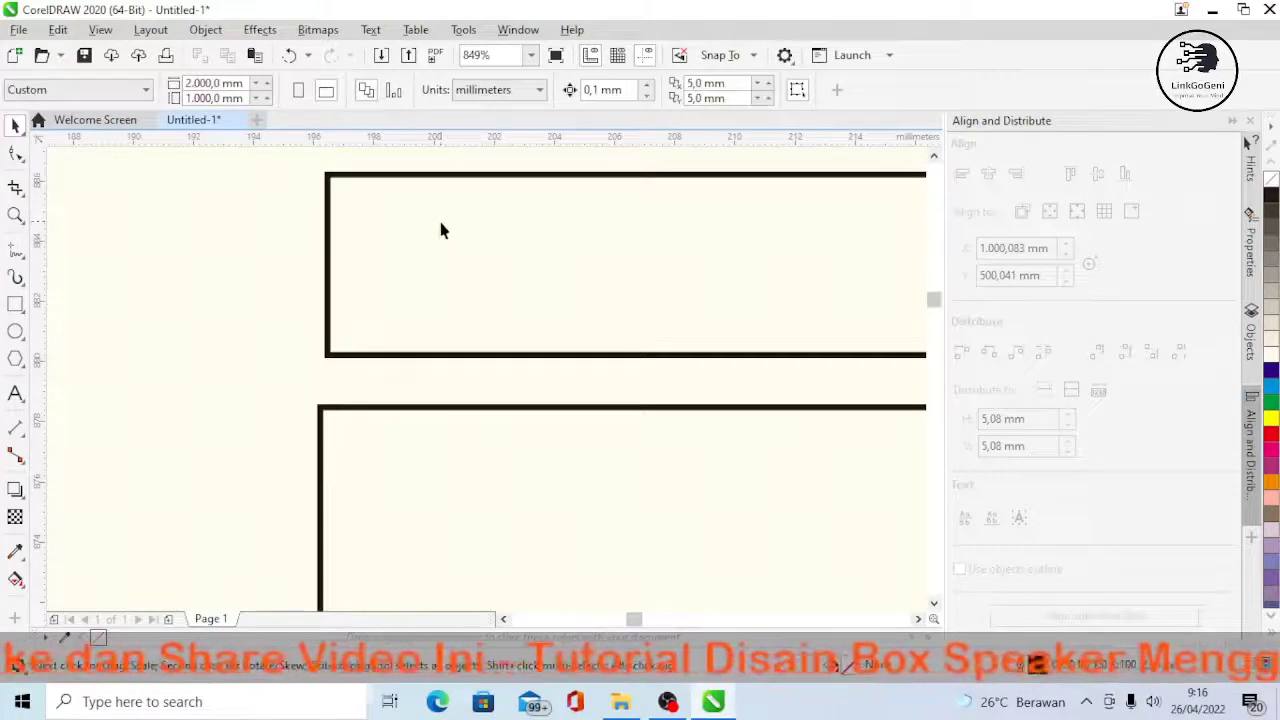
left_click(423, 264)
left_click_drag(423, 264, 431, 275)
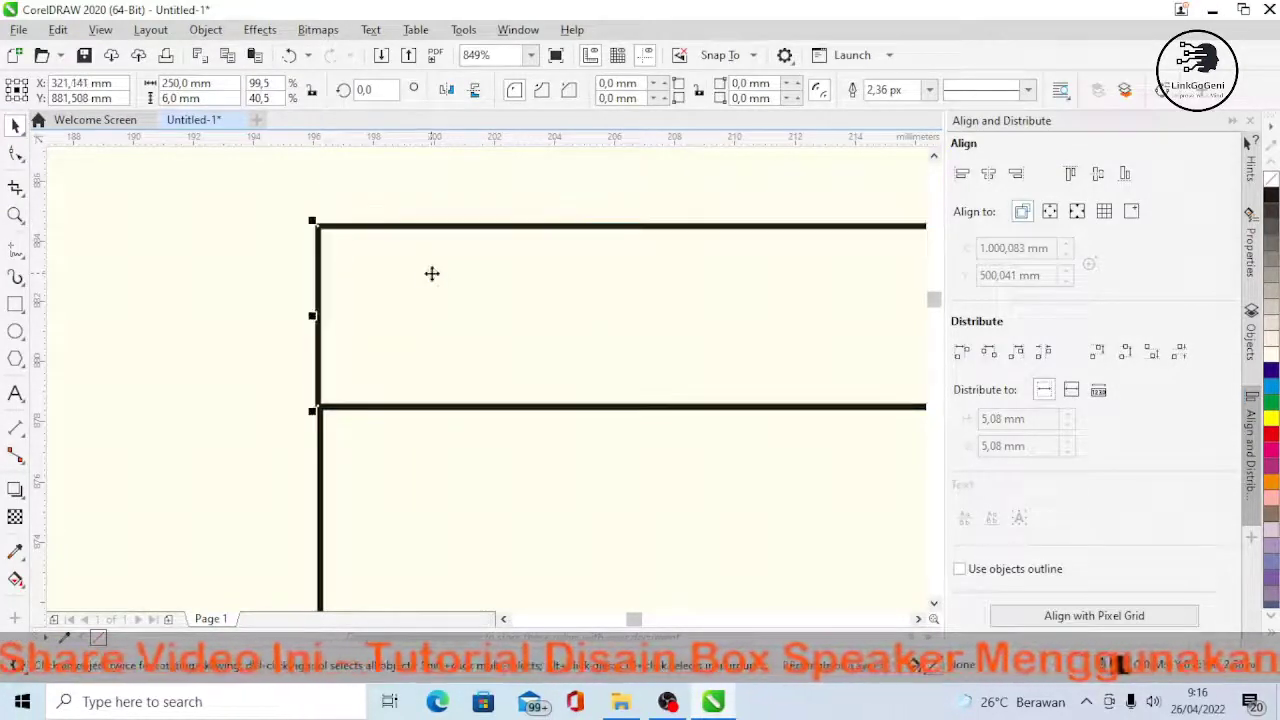
- Turn on snapping to the document grid
left_click(100, 29)
mouse_move(158, 480)
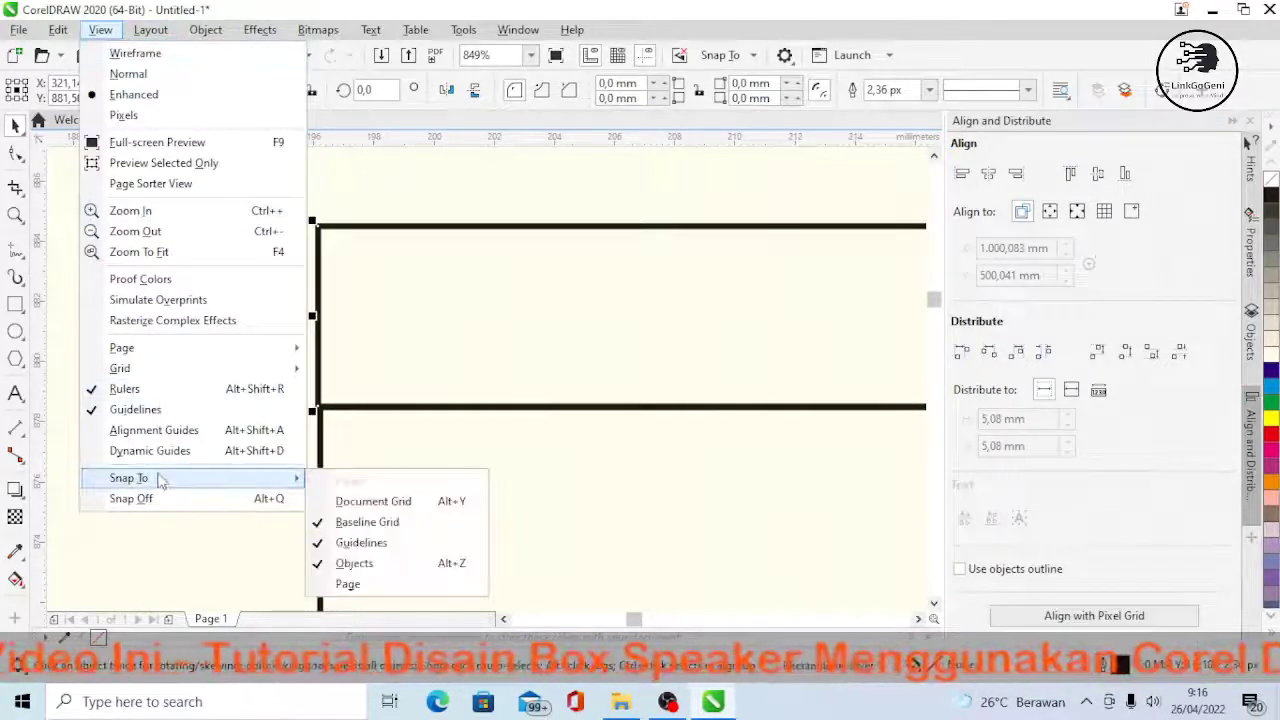
left_click(348, 505)
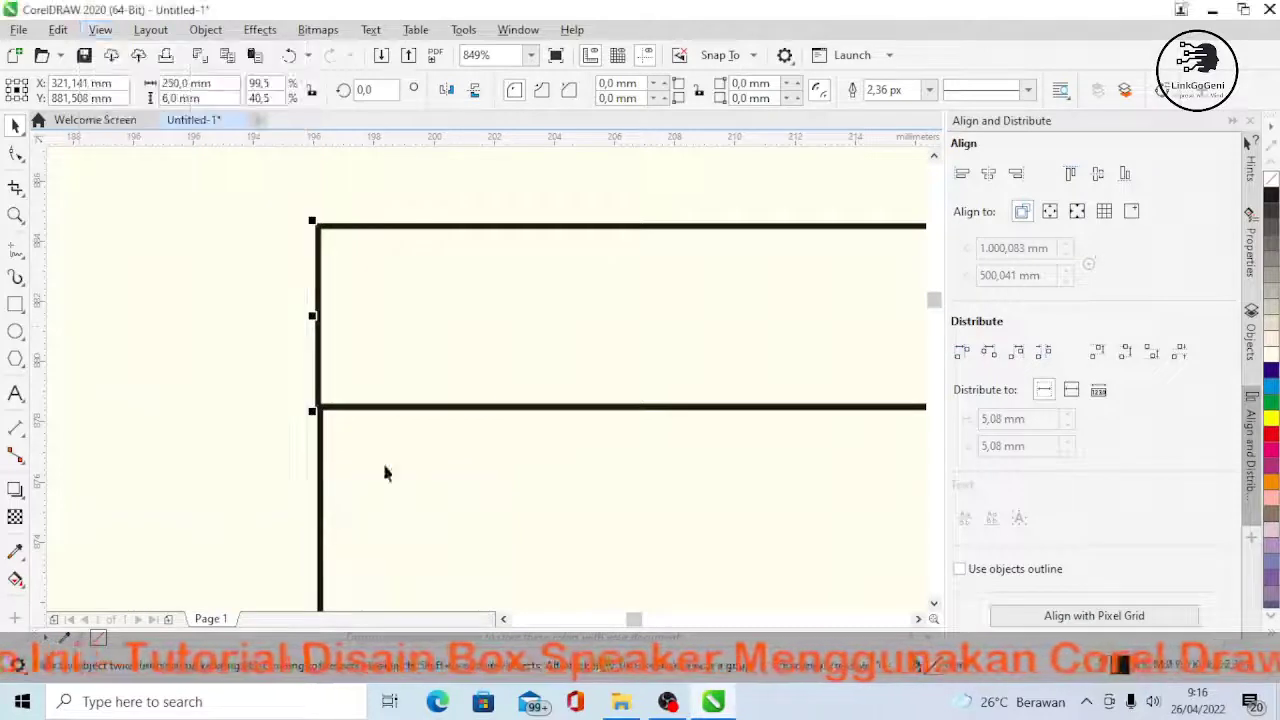
- Try to fit the thin 250 by 6 mm rectangle onto the large rectangle's top edge with their left sides aligned
mouse_move(444, 318)
left_mouse_down()
mouse_move(457, 257)
mouse_move(443, 329)
mouse_move(443, 314)
left_mouse_up()
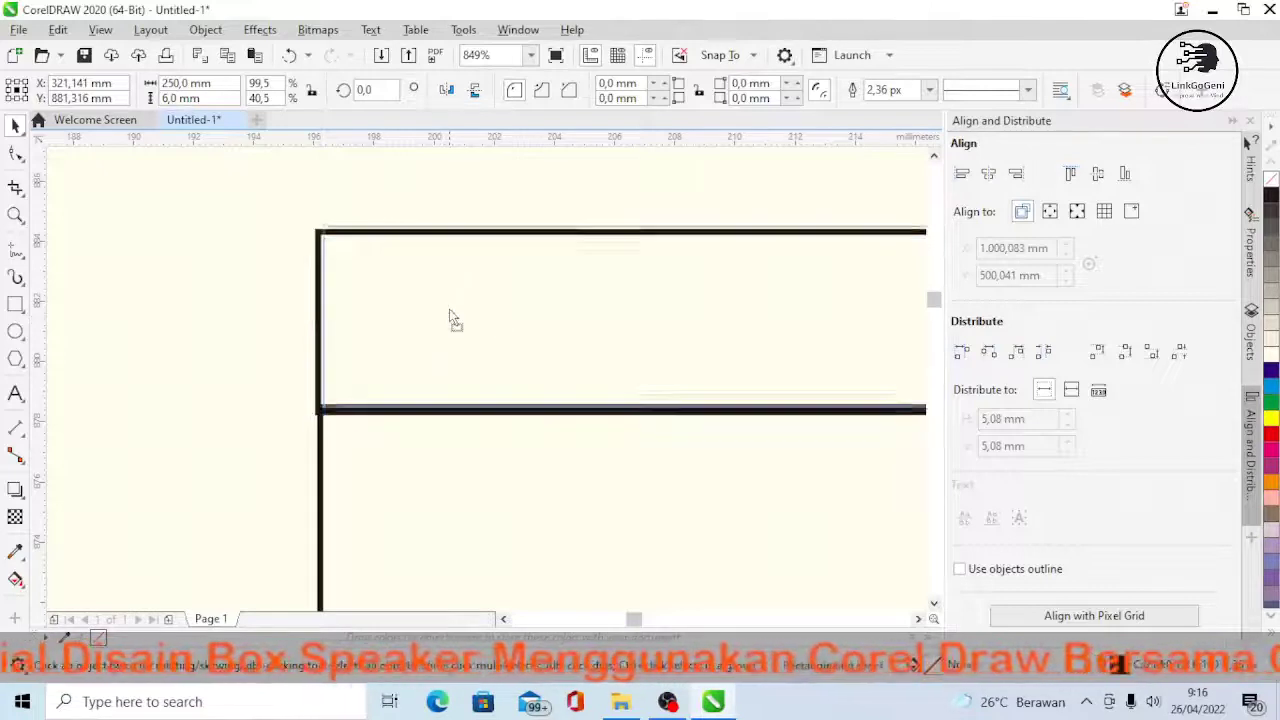
right_click(449, 318)
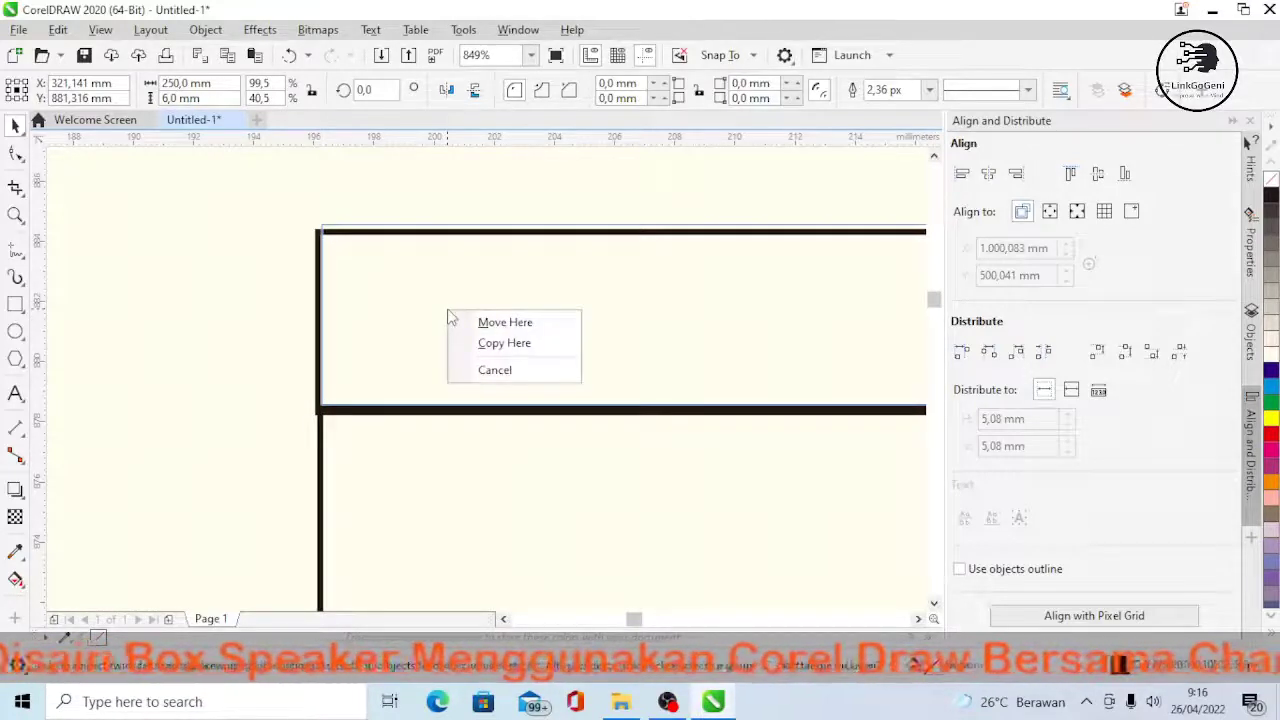
left_click(505, 323)
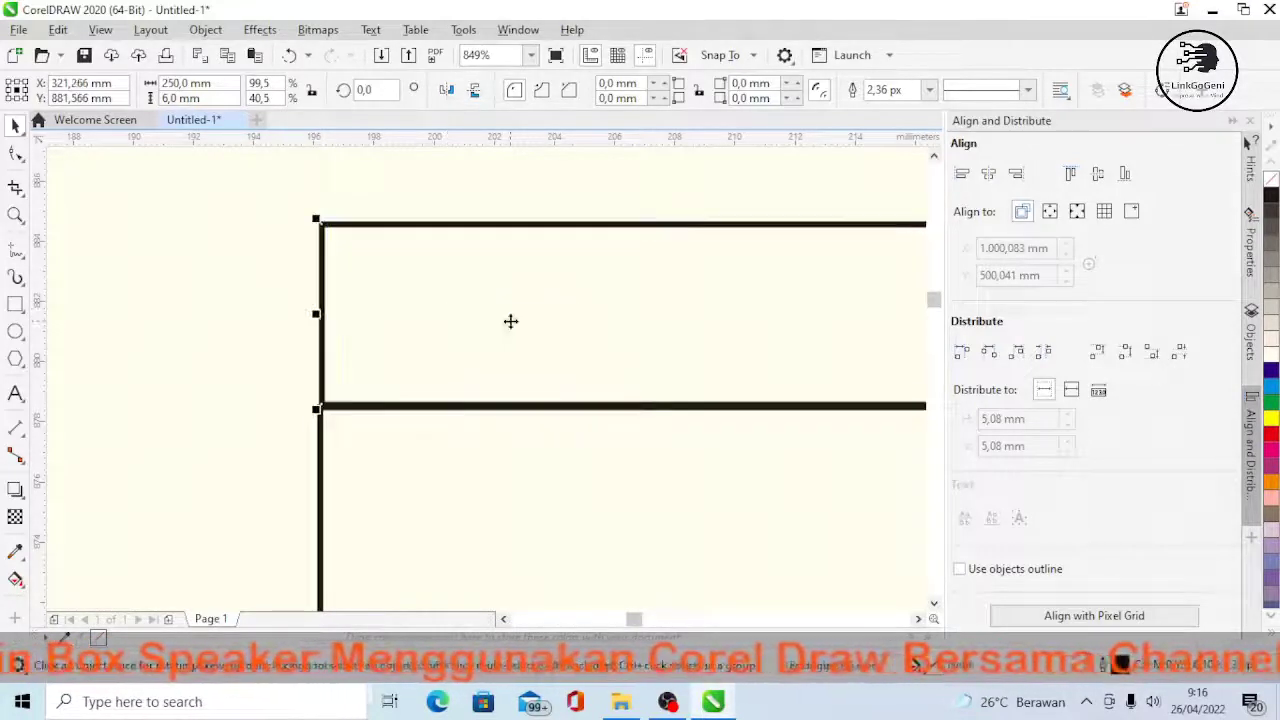
left_click(210, 300)
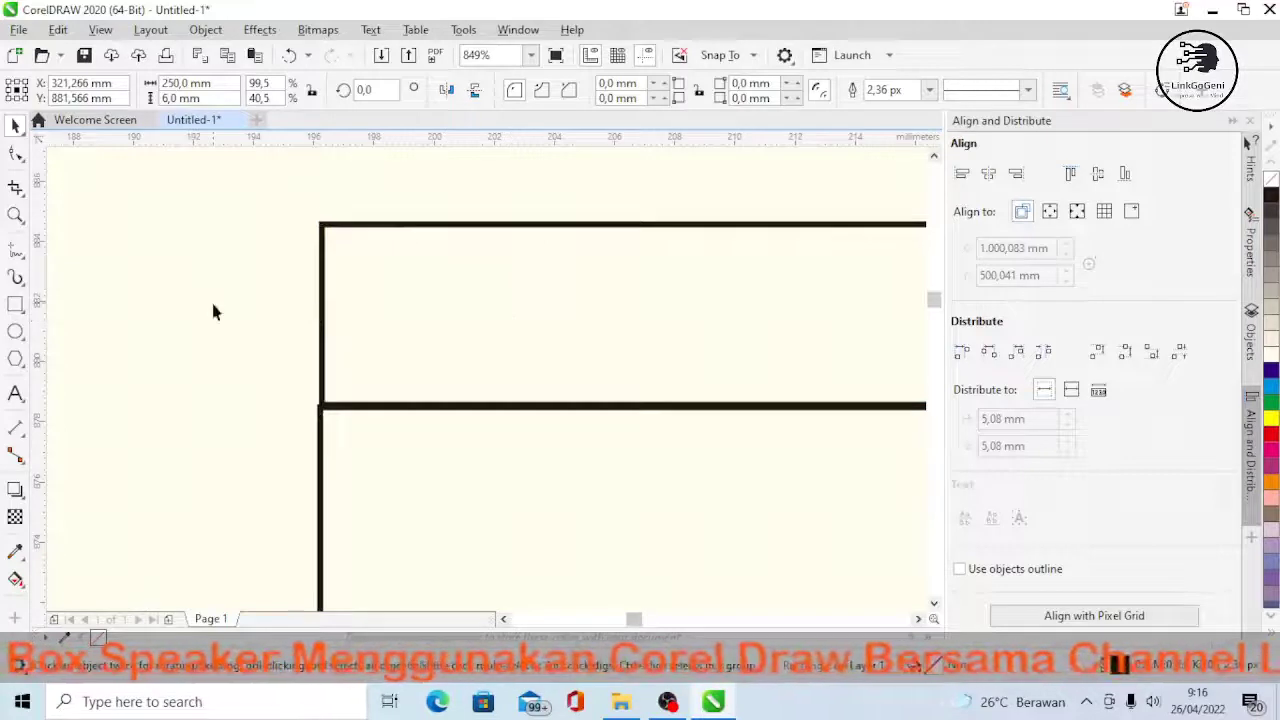
left_click(386, 305)
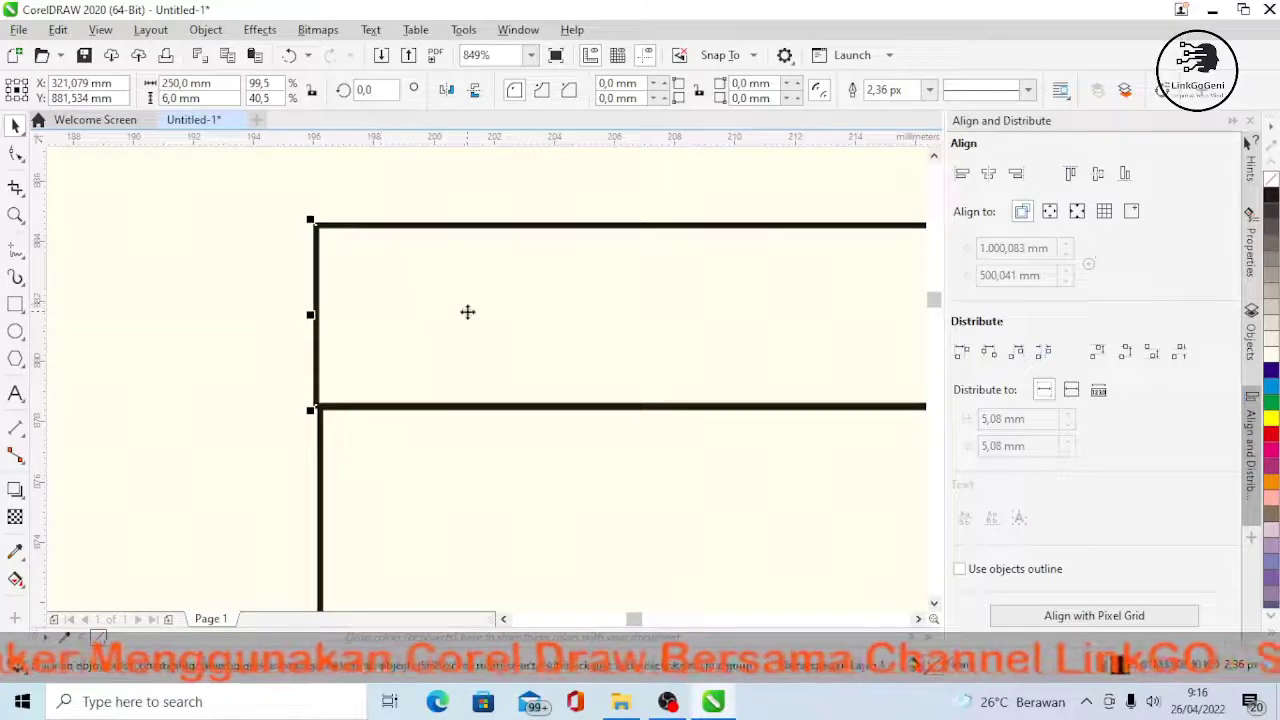
left_click(465, 473)
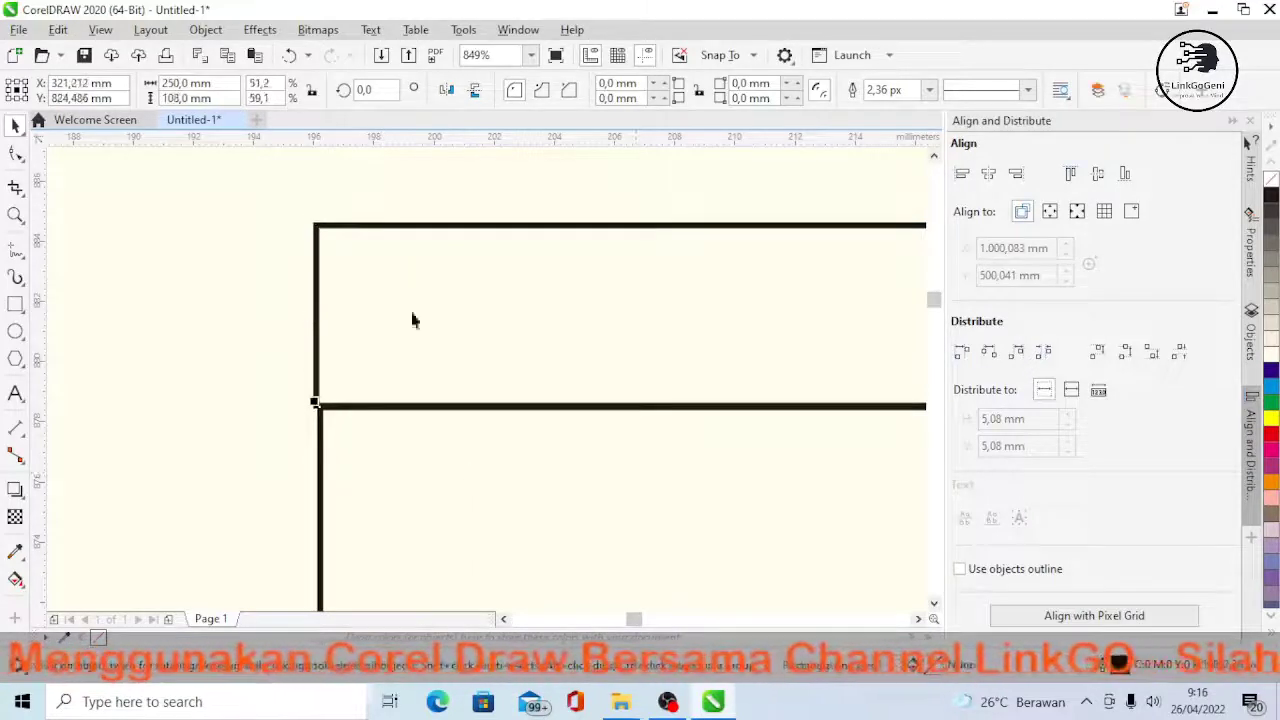
- Move the thin rectangle to just below the large rectangle's bottom edge and place a copy along the top edge
left_click(15, 213)
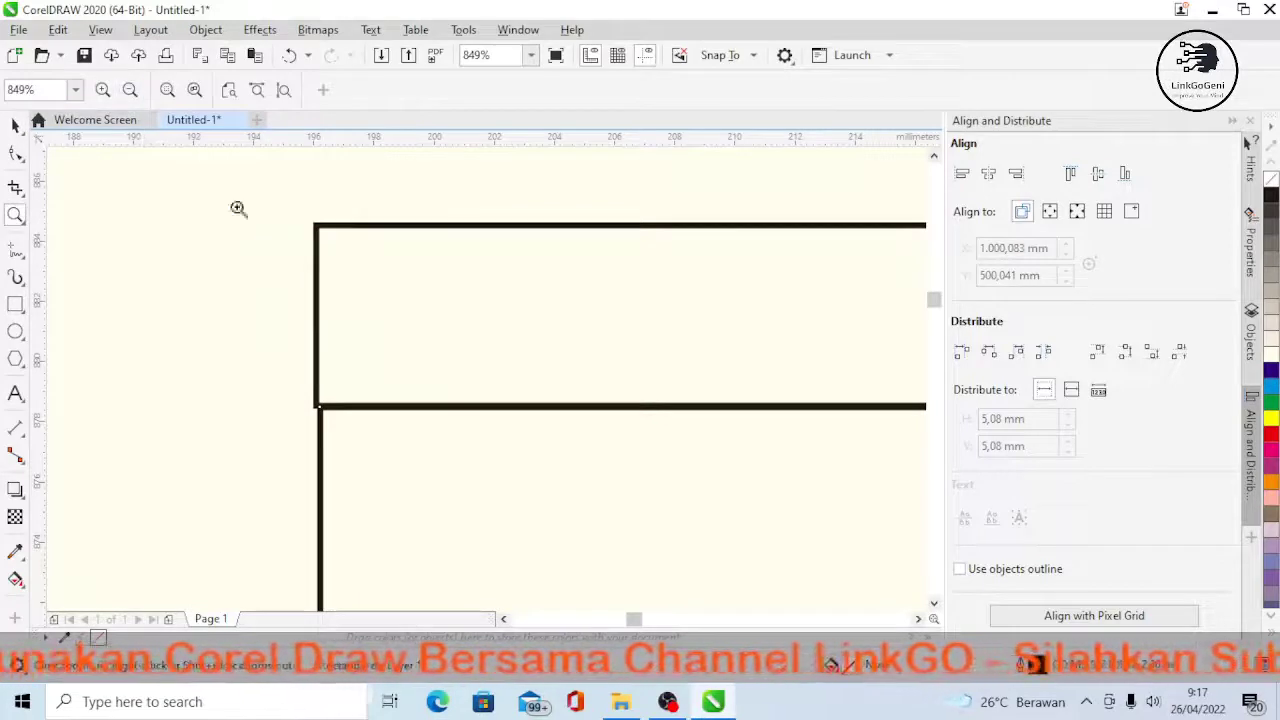
left_click(167, 91)
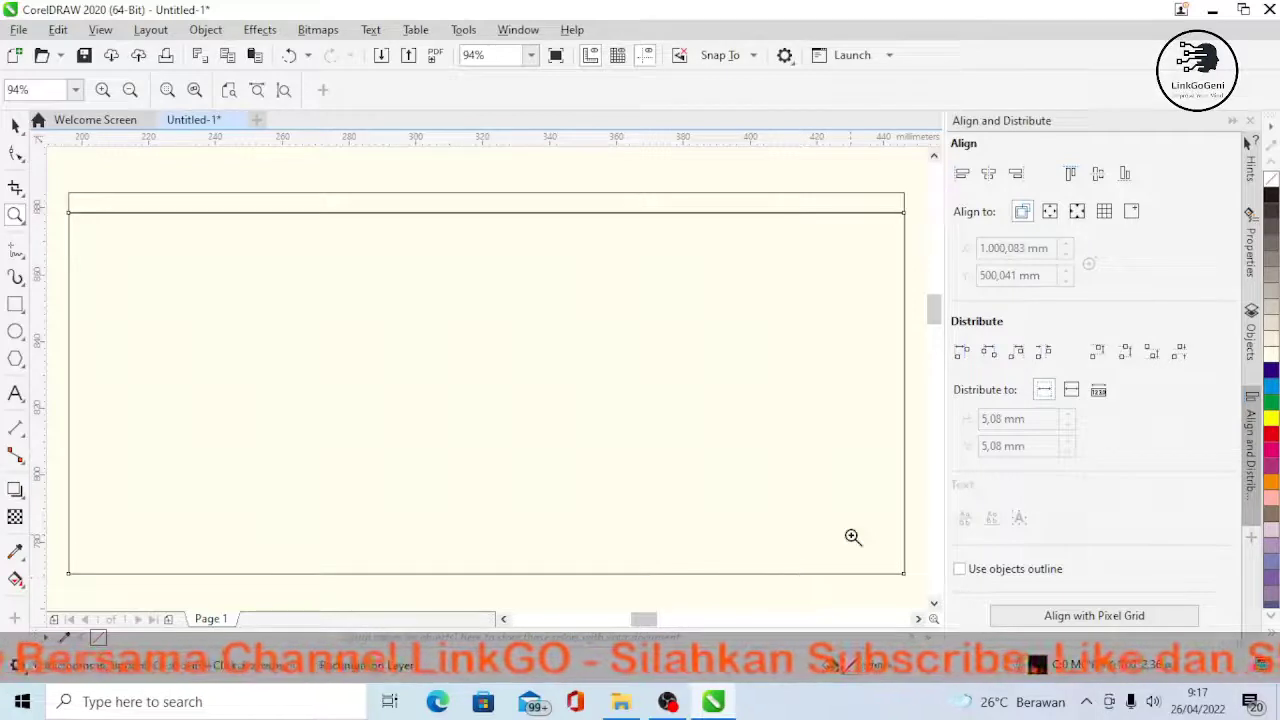
mouse_move(934, 306)
left_mouse_down()
mouse_move(934, 320)
mouse_move(931, 306)
left_mouse_up()
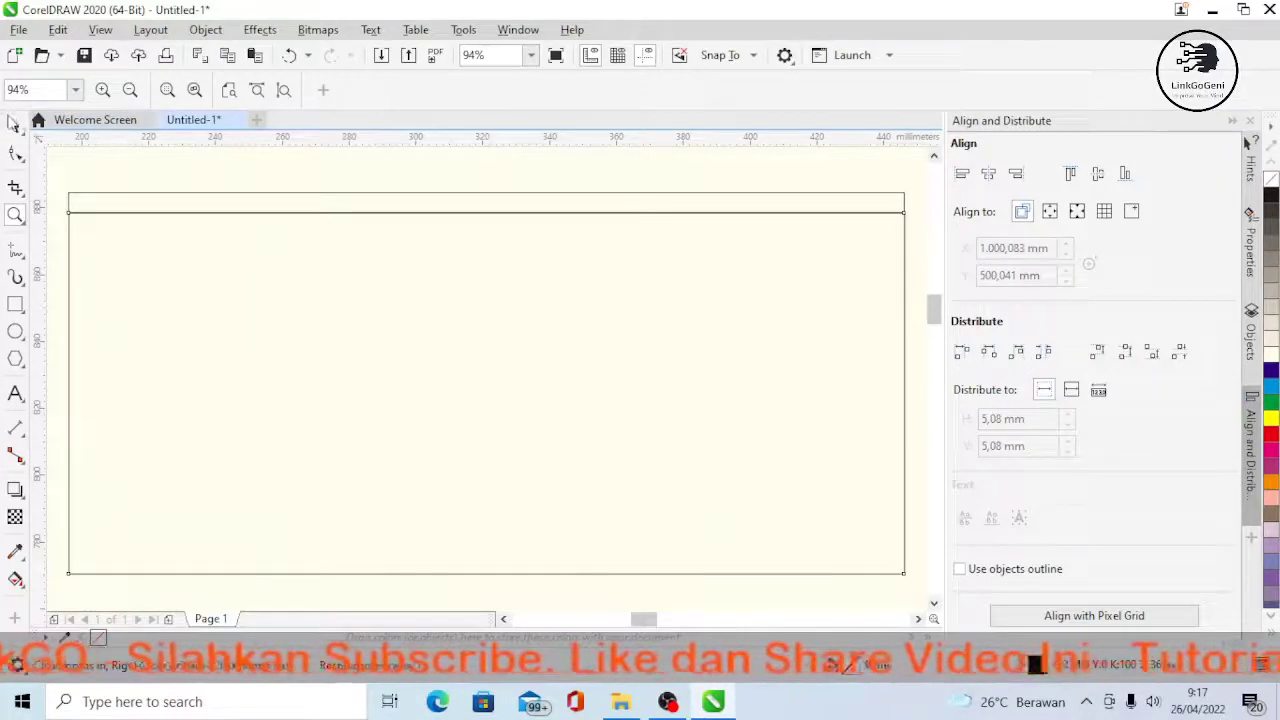
left_click(15, 125)
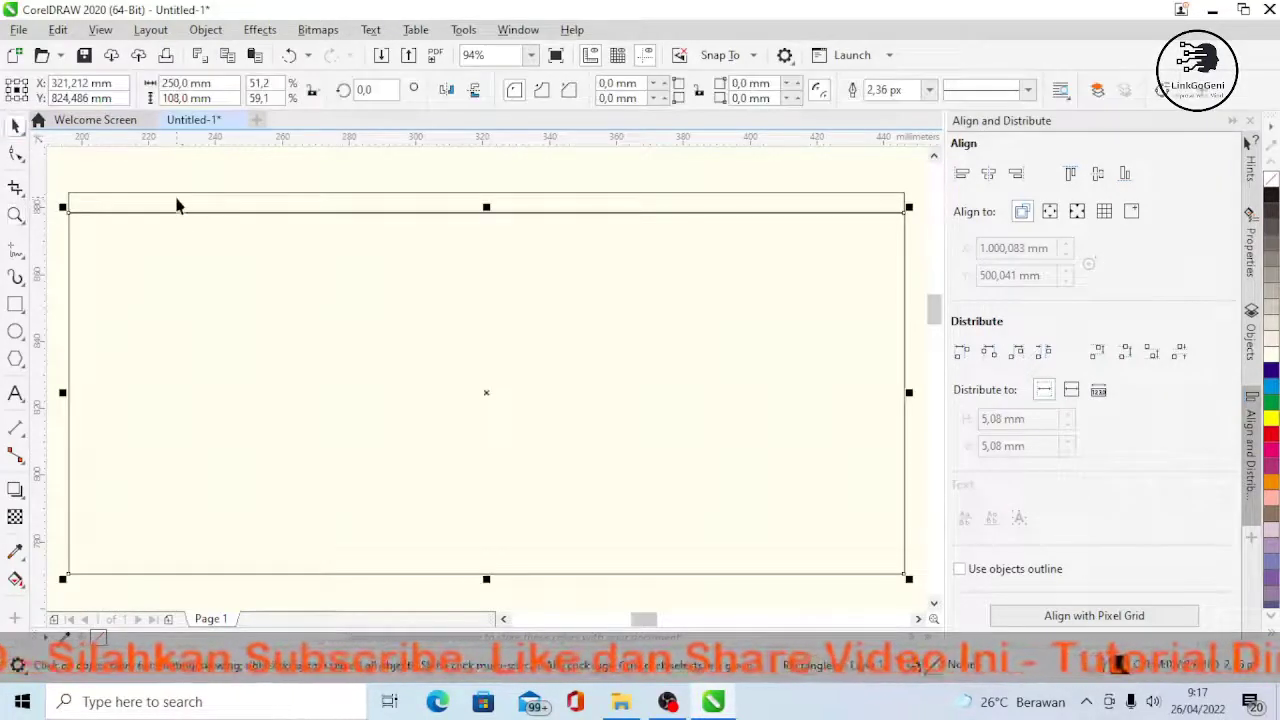
left_click(176, 198)
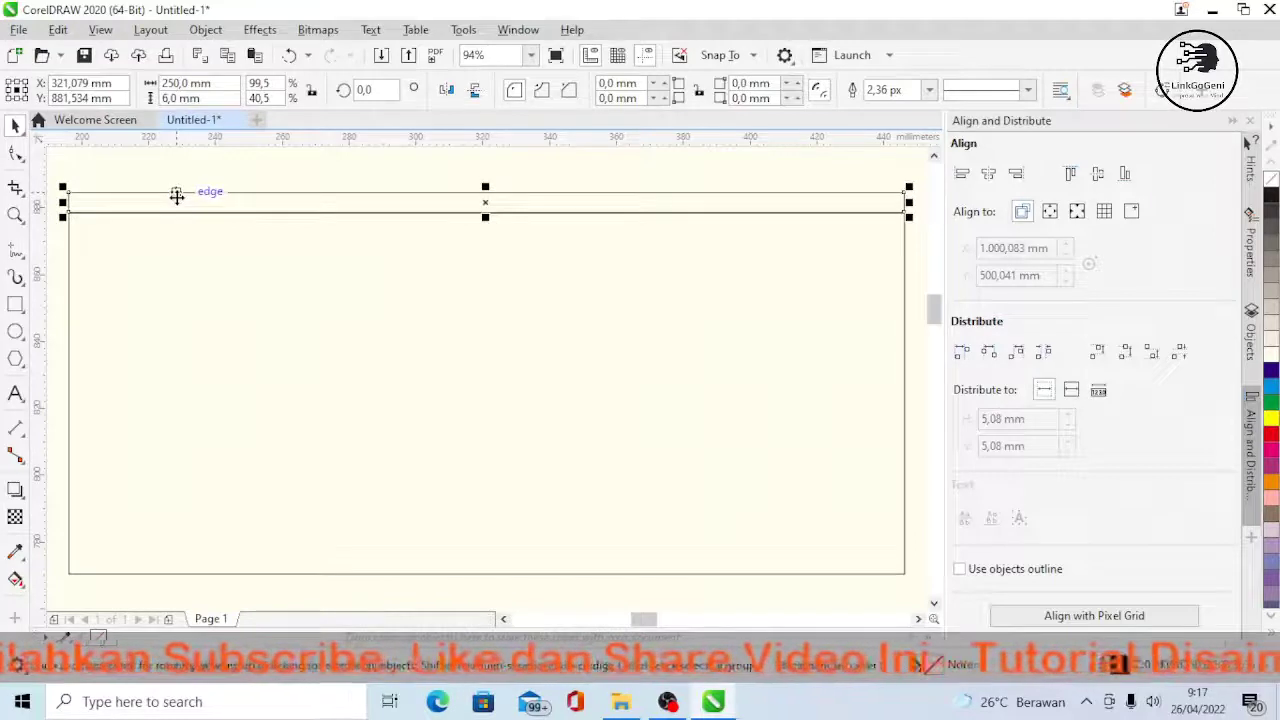
left_click(214, 197)
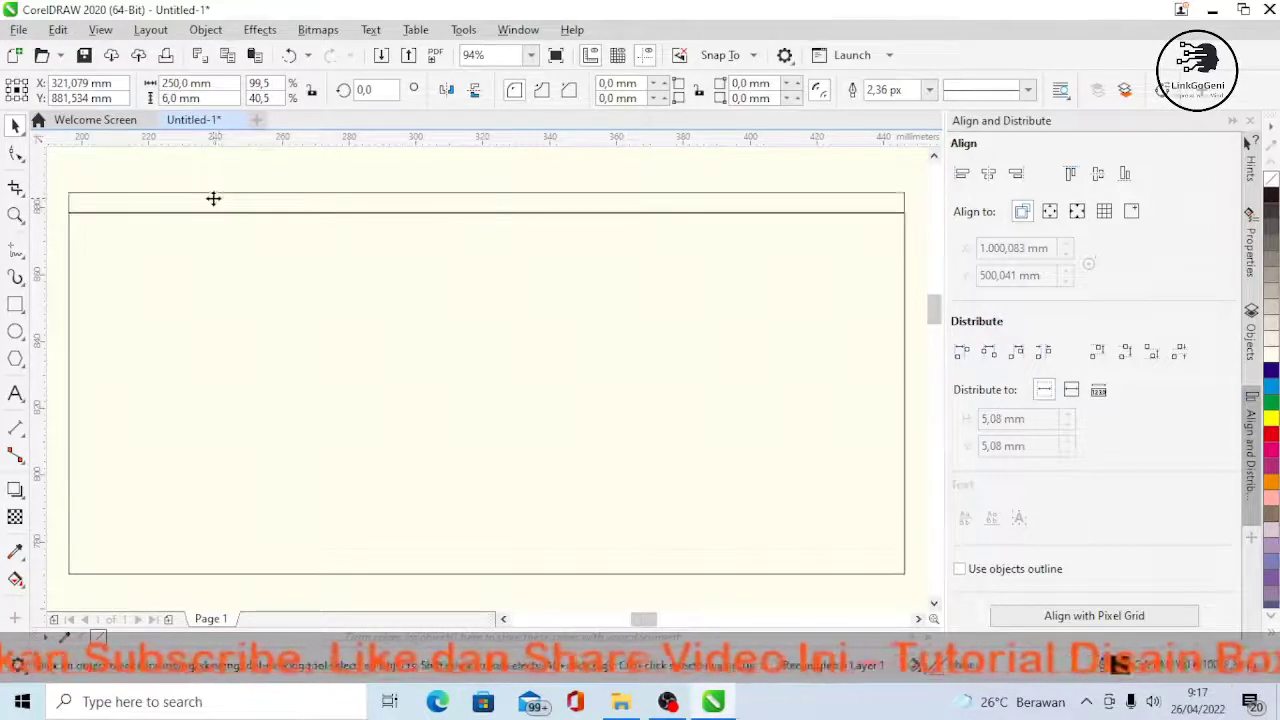
left_click_drag(200, 453, 216, 583)
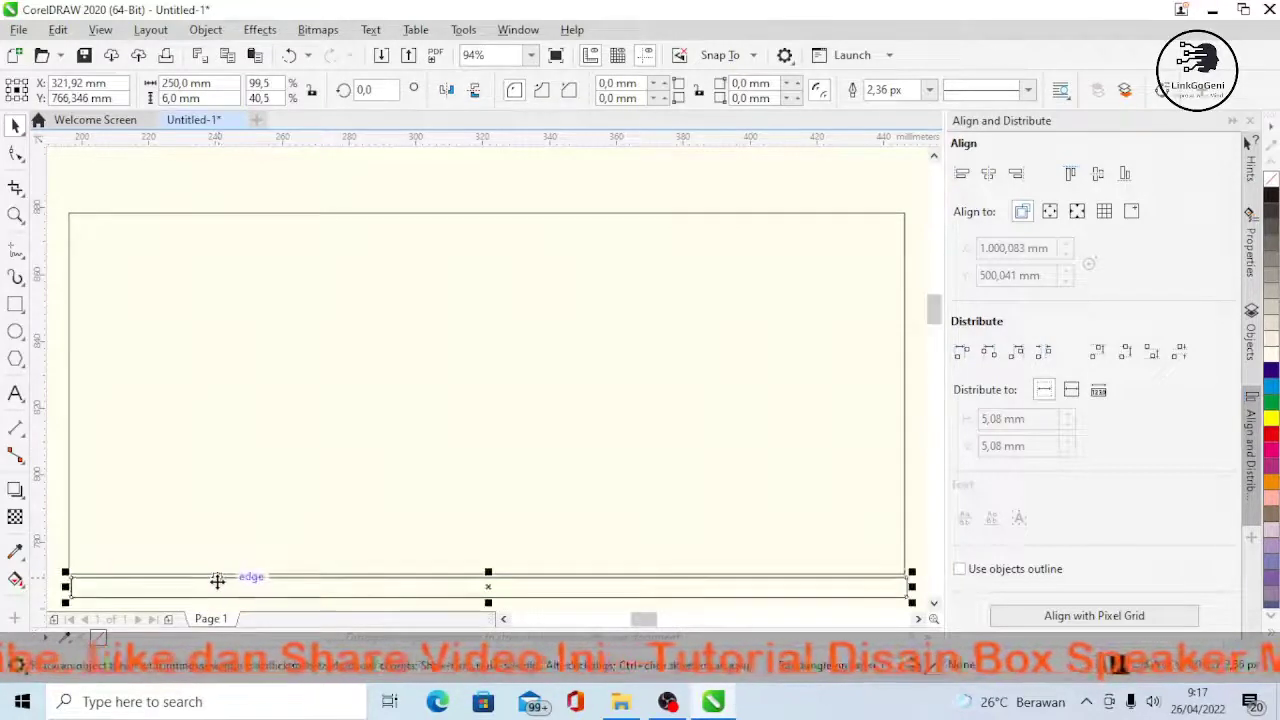
left_click_drag(189, 590, 186, 226)
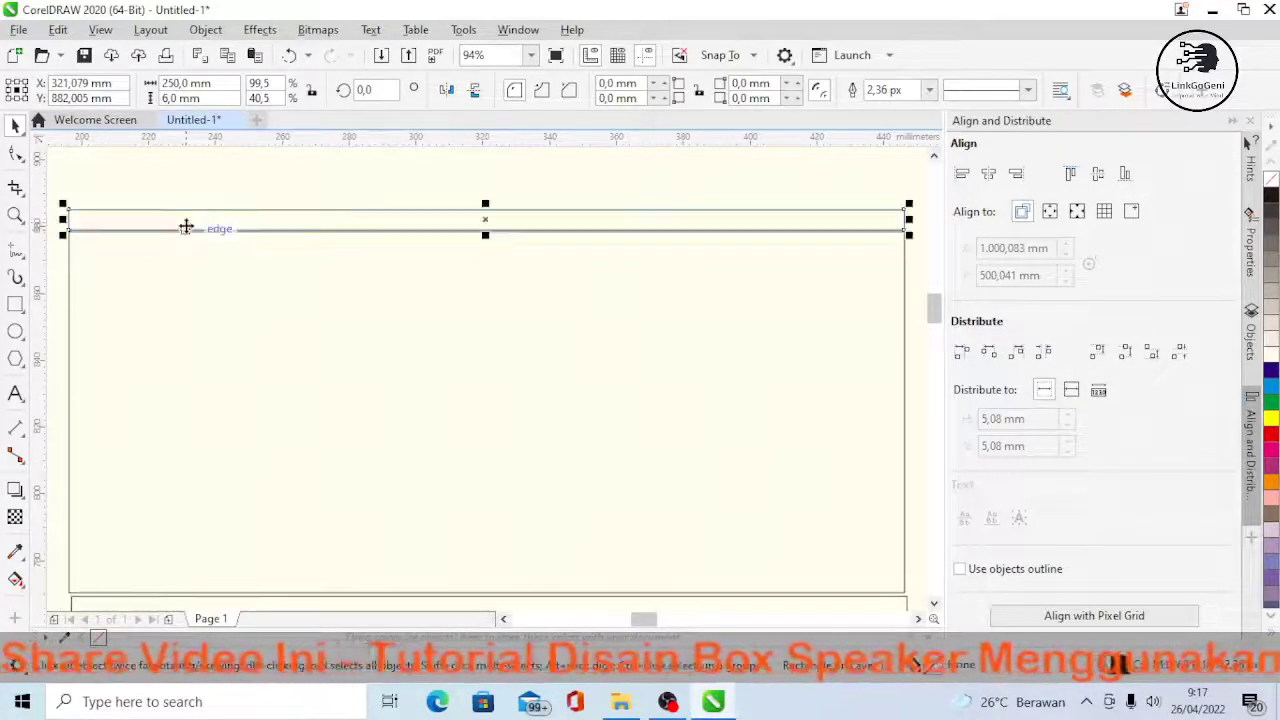
left_click(364, 201)
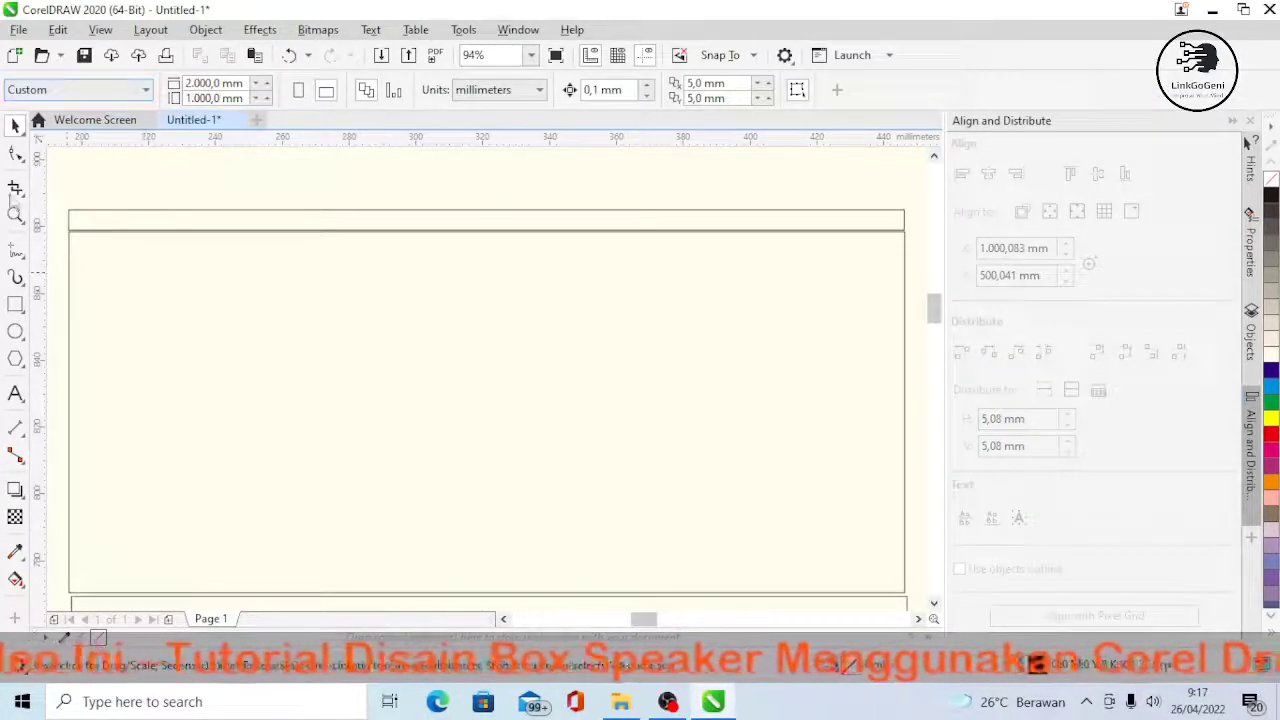
- Delete the two thin rectangles above and below the large rectangle
left_click(15, 216)
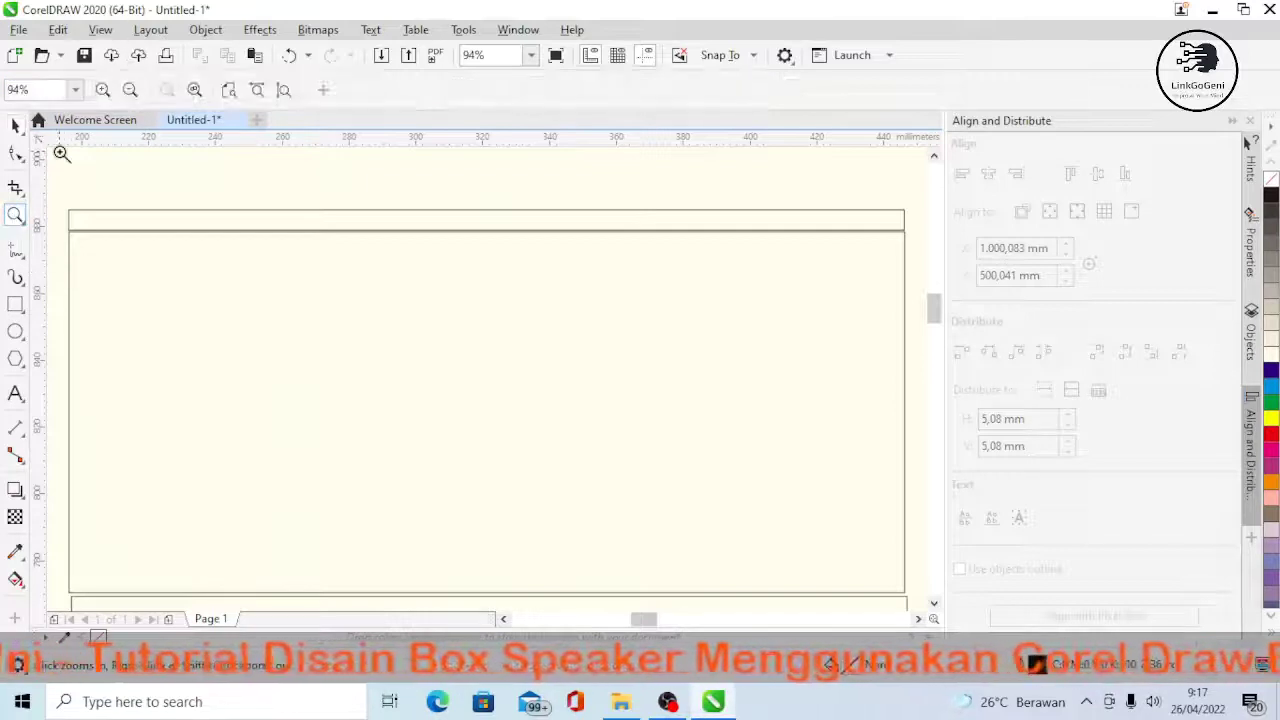
left_click(195, 90)
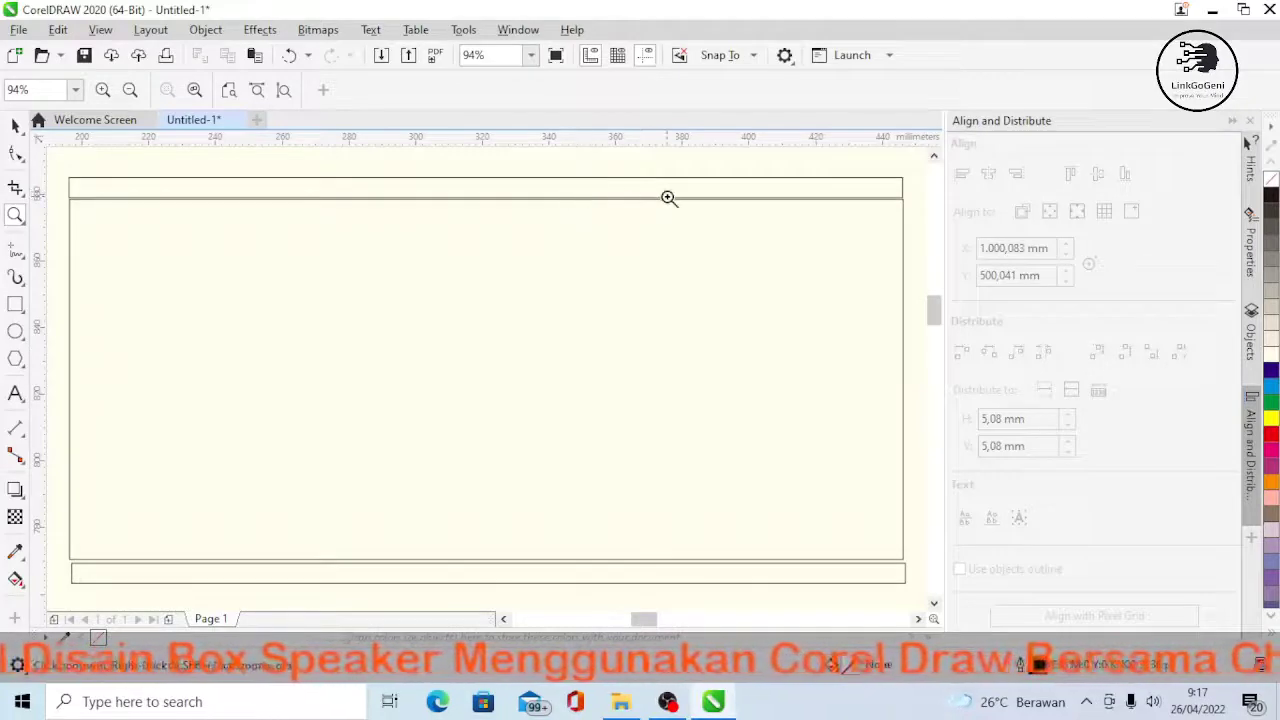
left_click(563, 573)
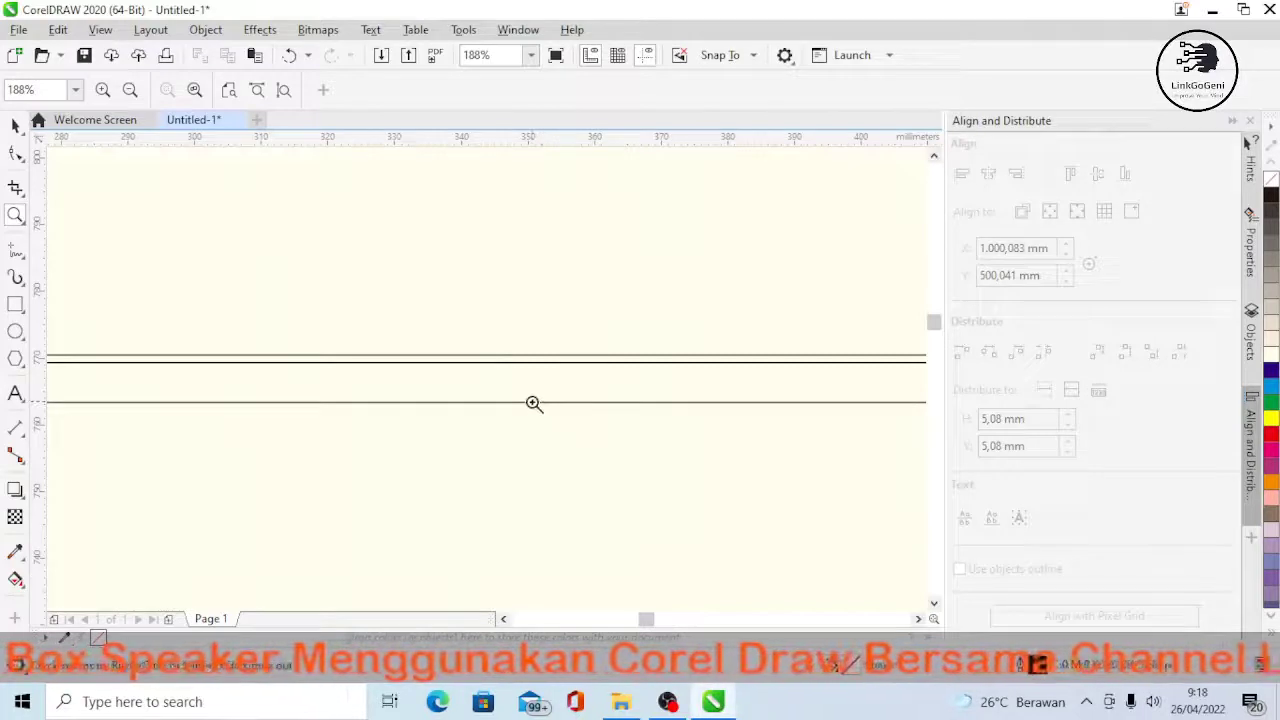
left_click(491, 383)
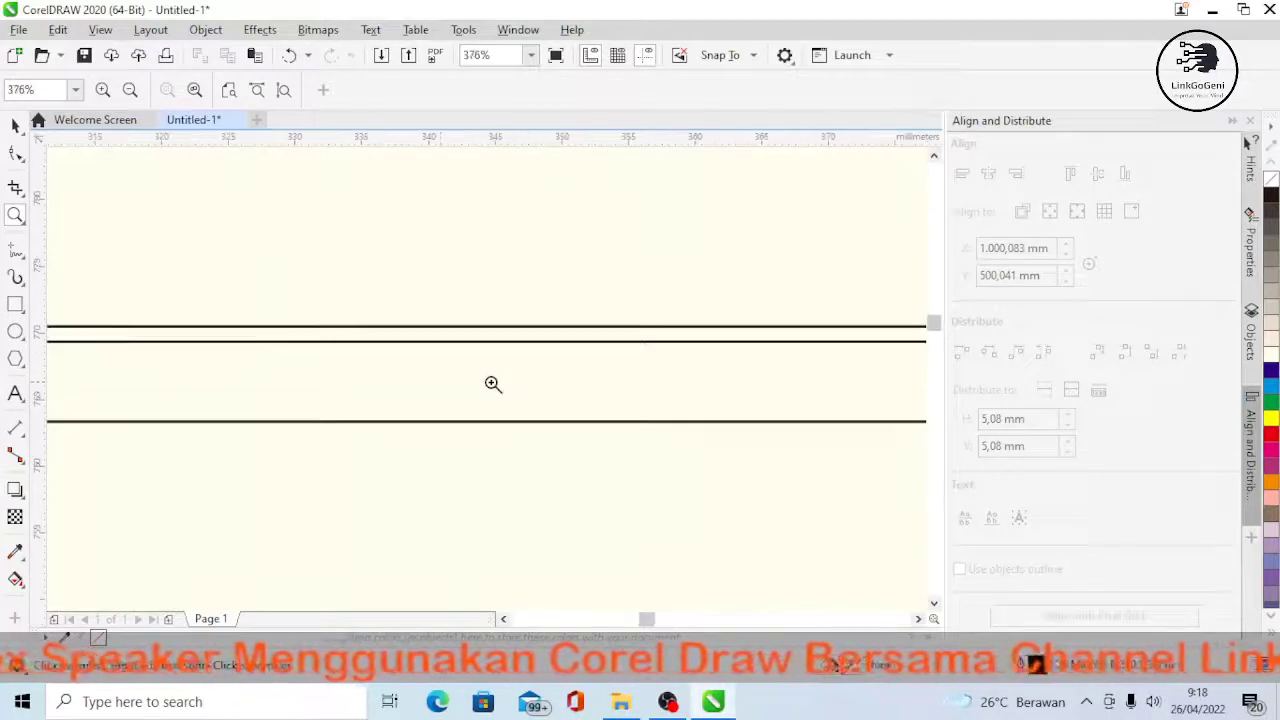
left_click(195, 90)
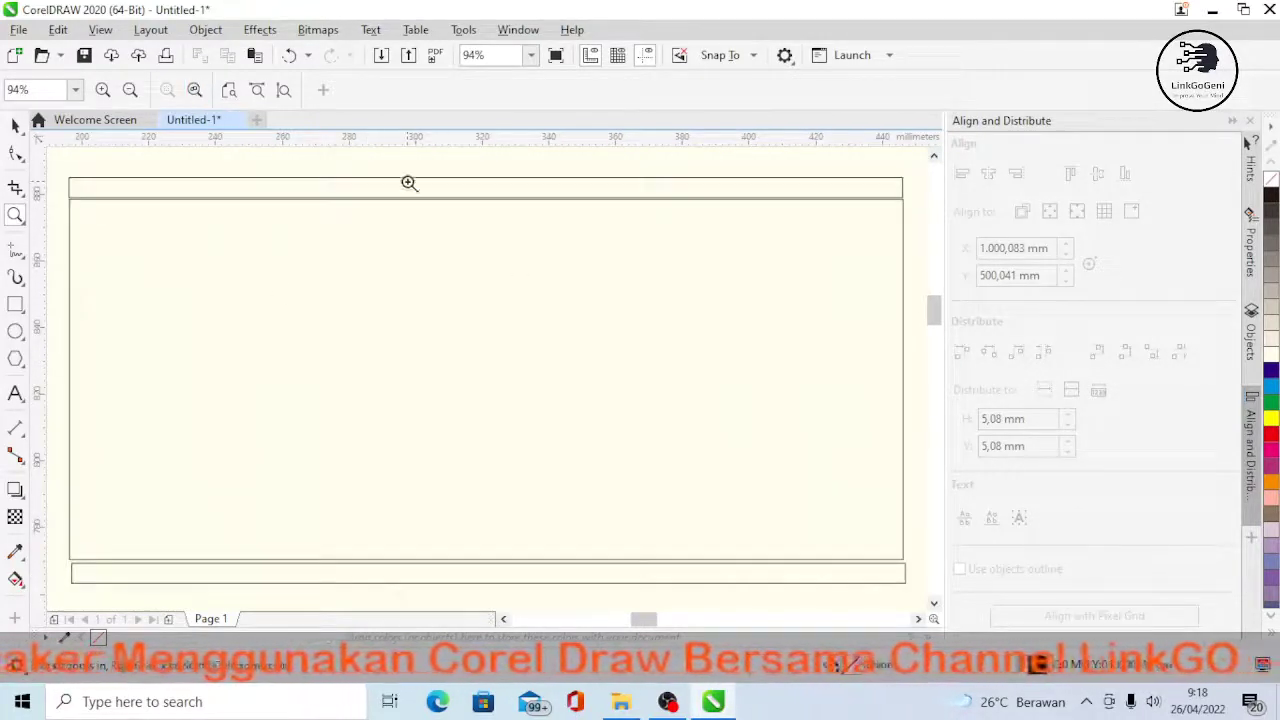
left_click(15, 125)
left_click(222, 181)
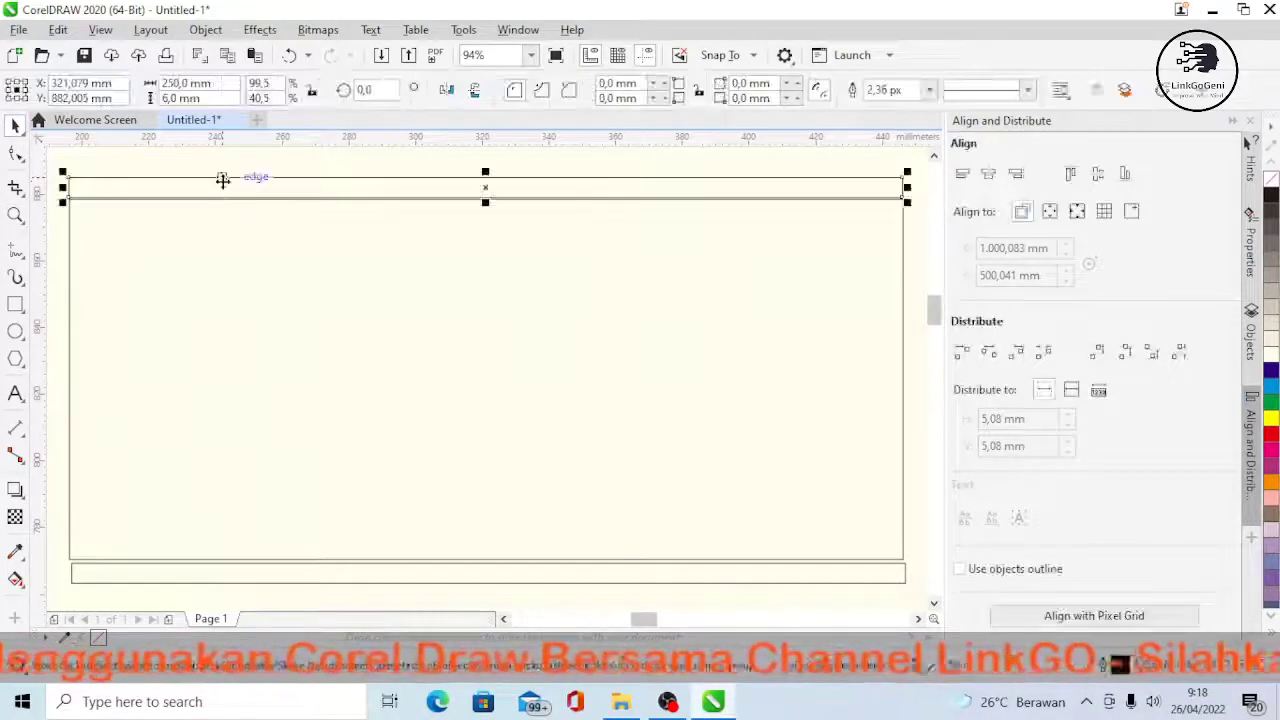
key("Delete")
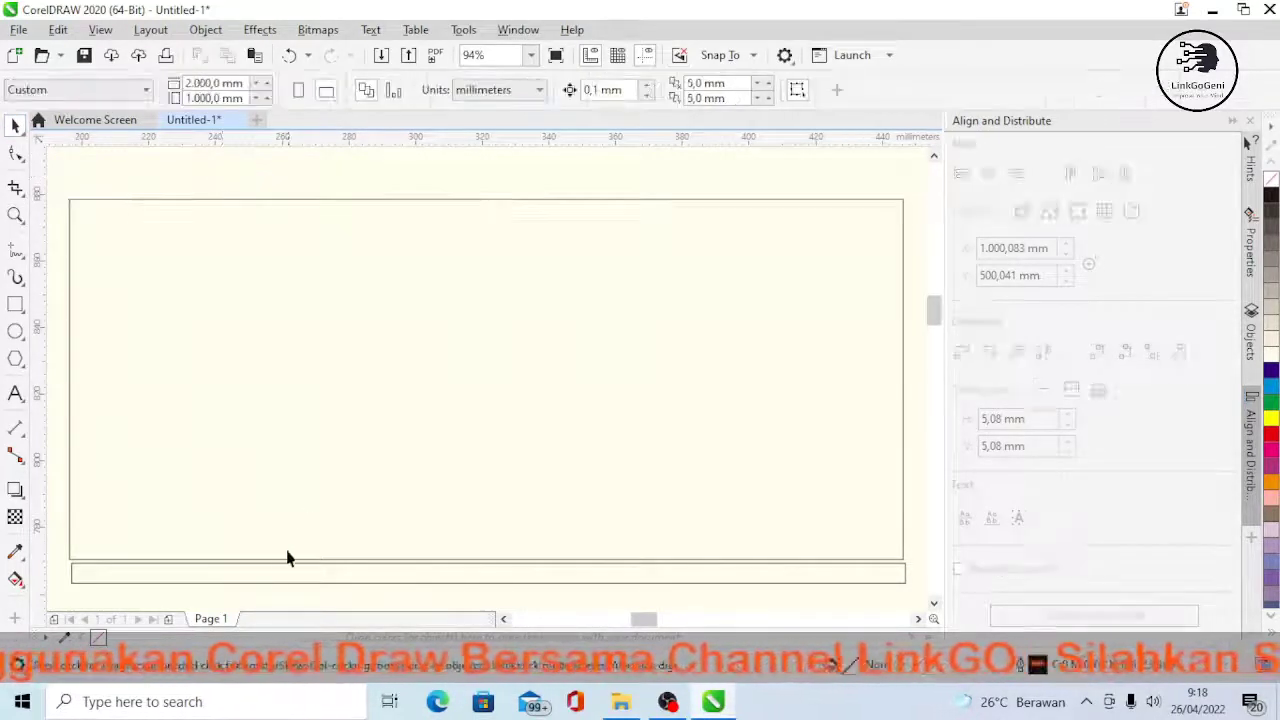
left_click(274, 572)
key("Delete")
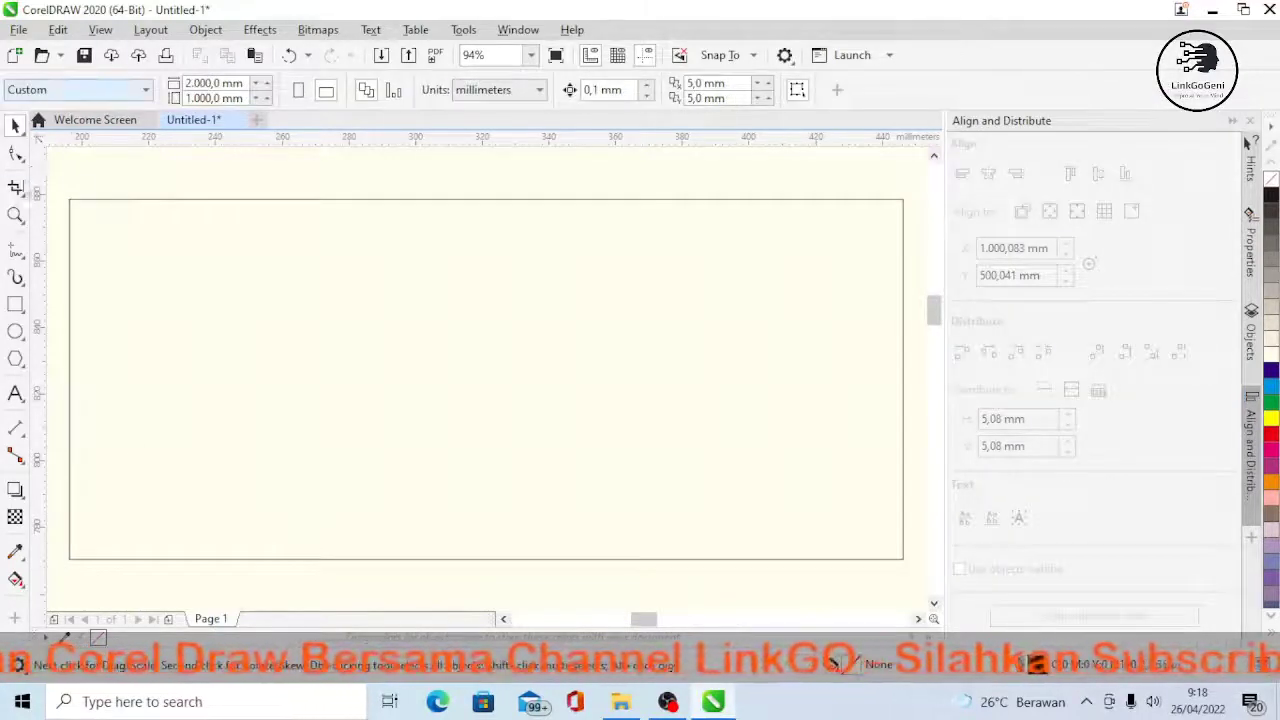
- Add a vertical guideline at 0 mm along the page's left edge
left_click(15, 214)
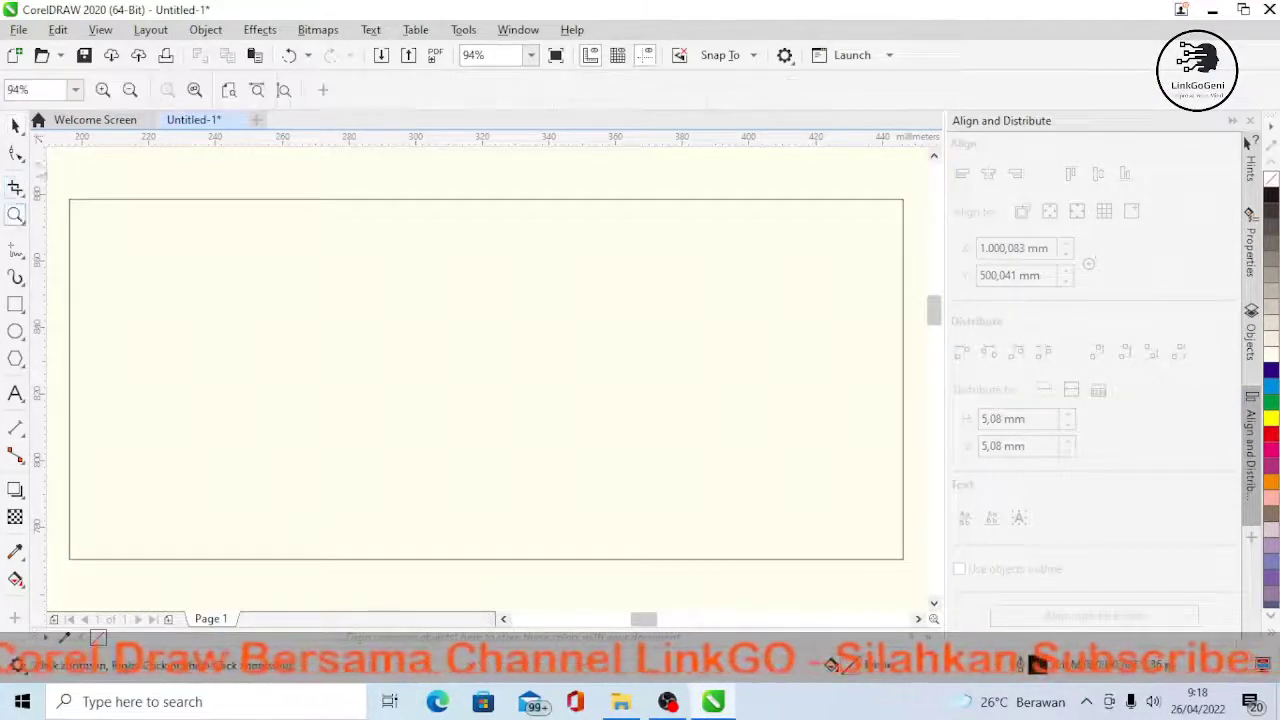
left_click(130, 90)
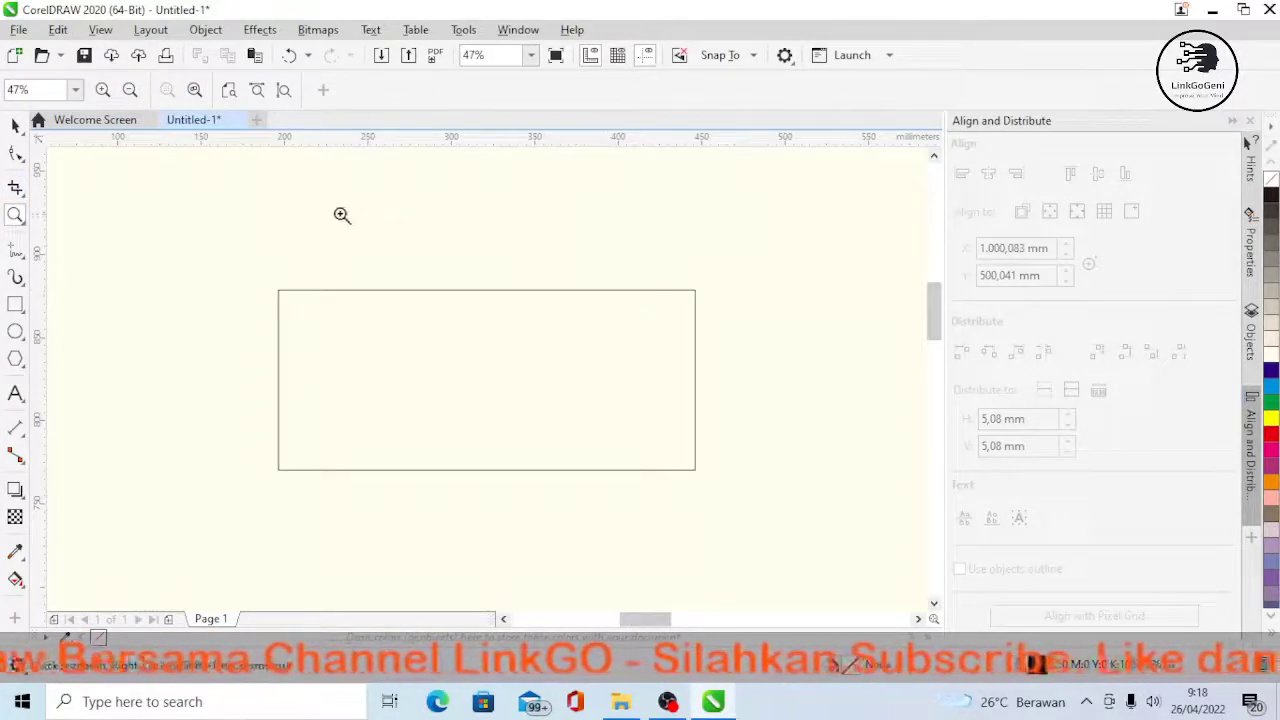
left_click_drag(645, 619, 612, 643)
mouse_move(933, 312)
left_mouse_down()
mouse_move(936, 275)
mouse_move(935, 287)
left_mouse_up()
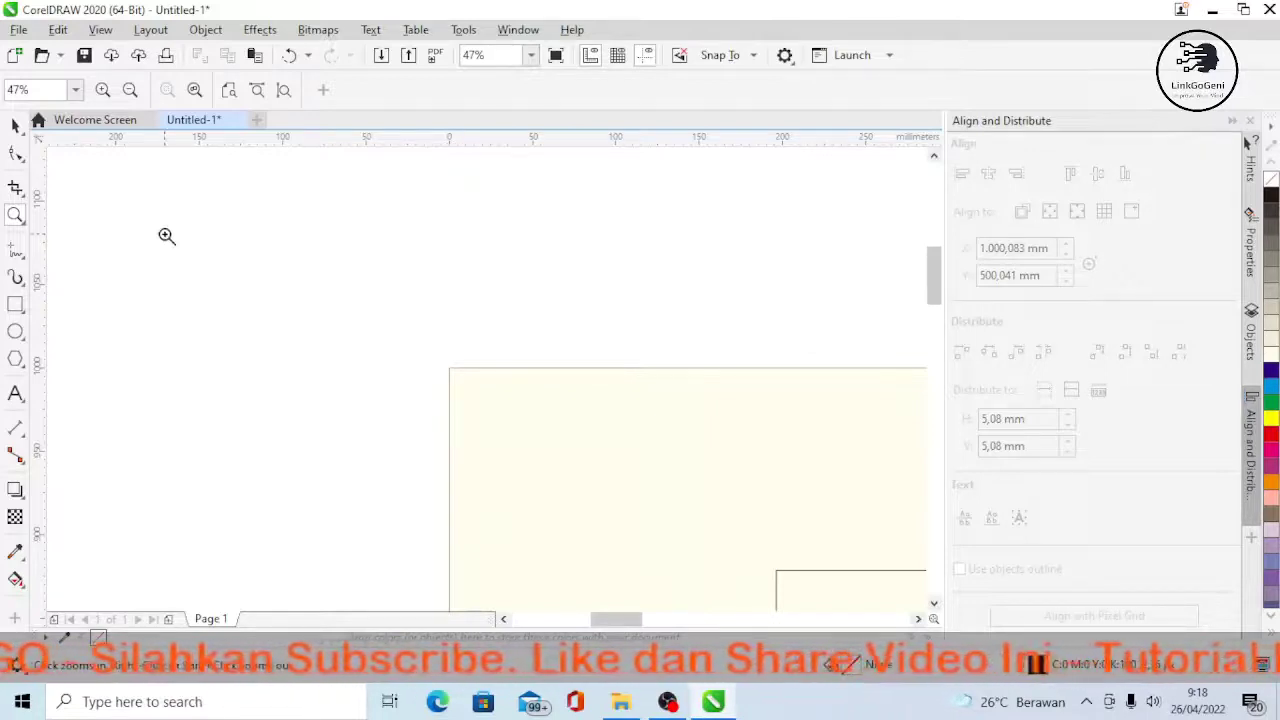
left_click_drag(43, 249, 449, 360)
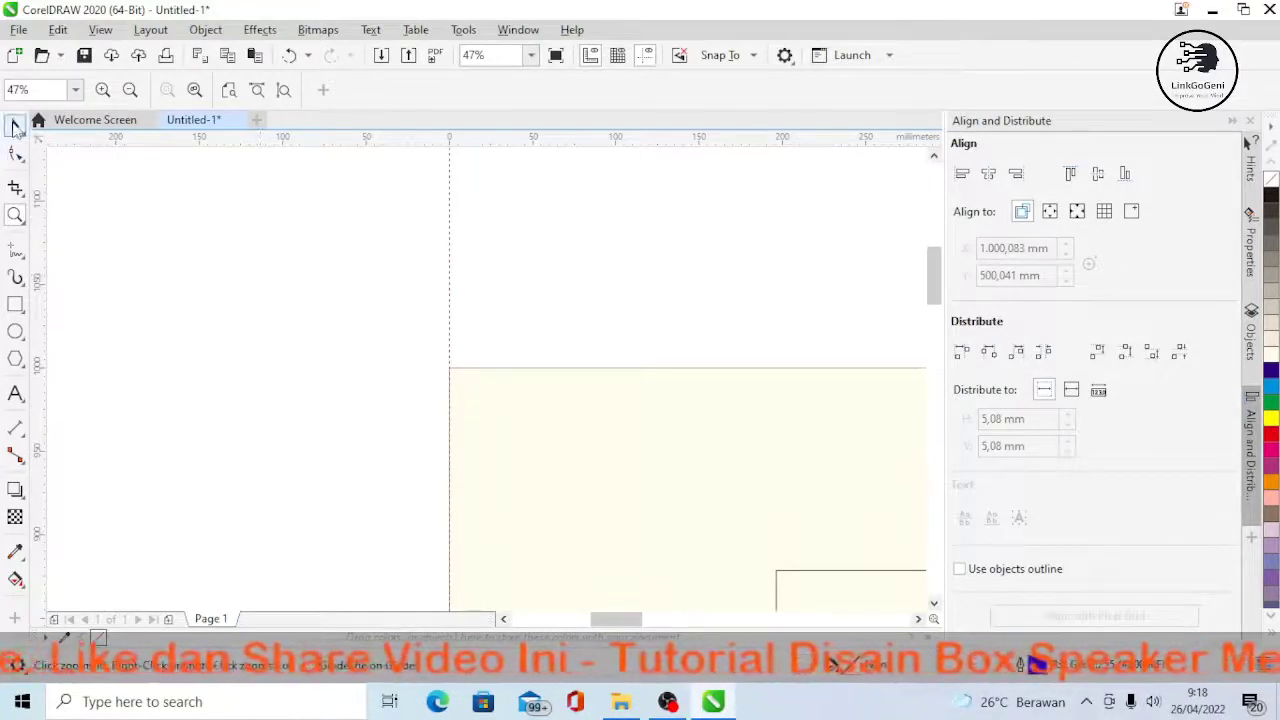
left_click(15, 128)
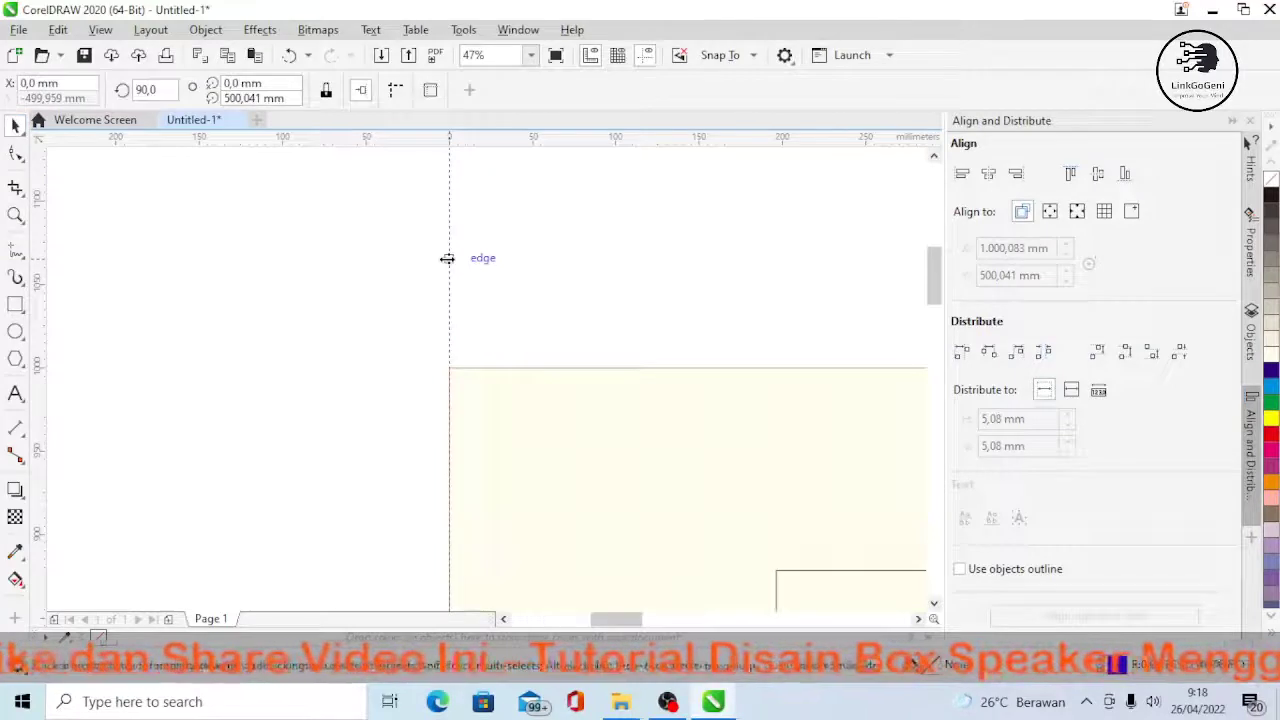
left_click(447, 259)
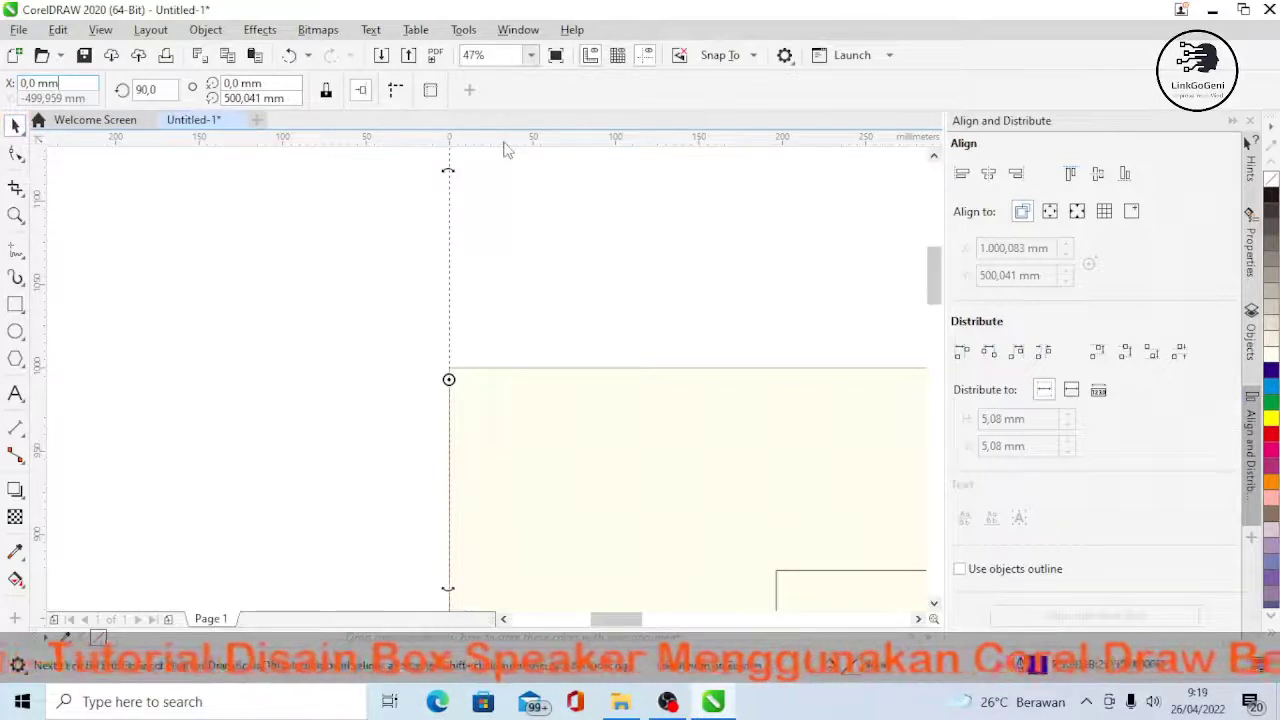
- Add a horizontal guideline at 995 mm near the page's top edge and set its horizontal rotation centre to 1000 mm
left_click_drag(507, 142, 531, 376)
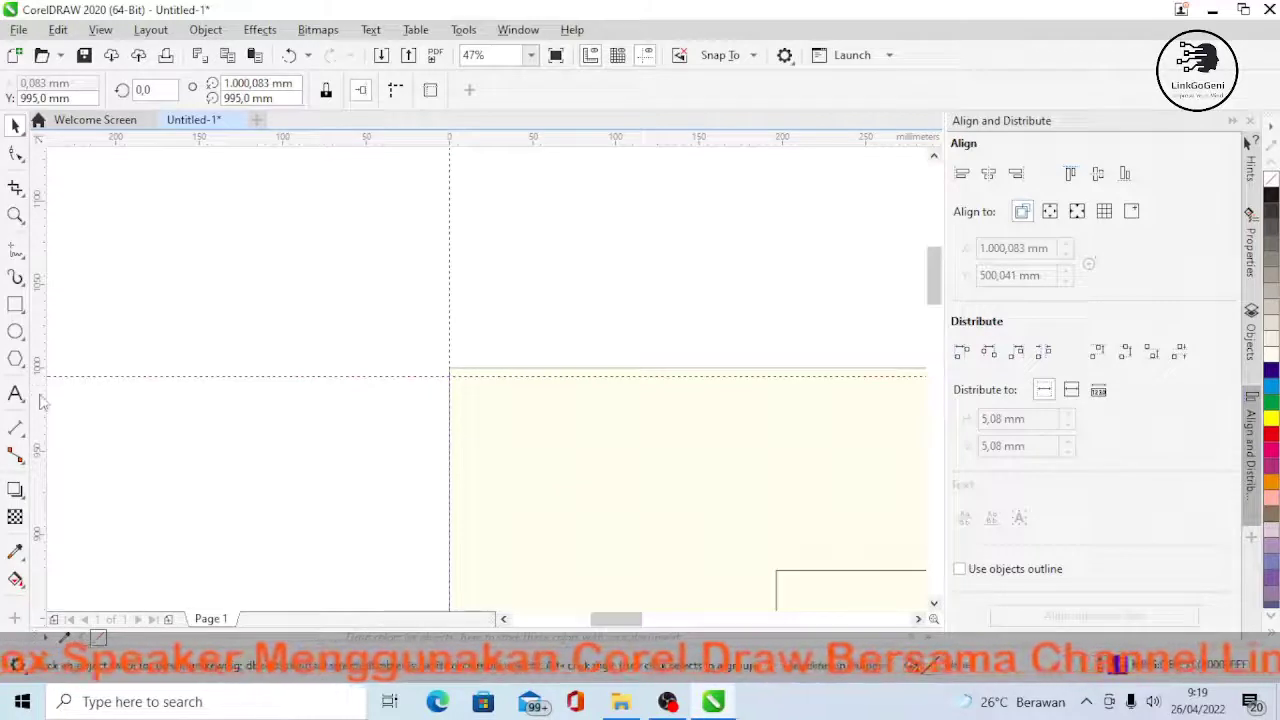
double_click(275, 375)
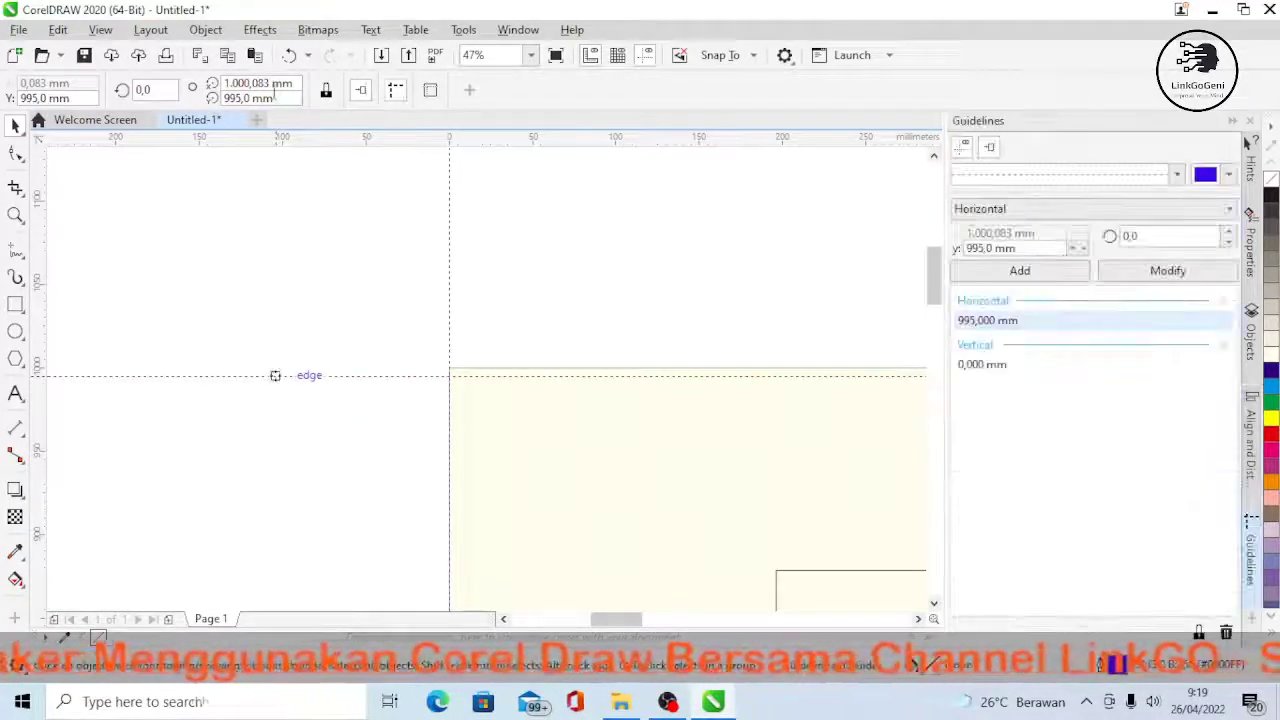
key("BackSpace")
key("BackSpace")
key("BackSpace")
key("Return")
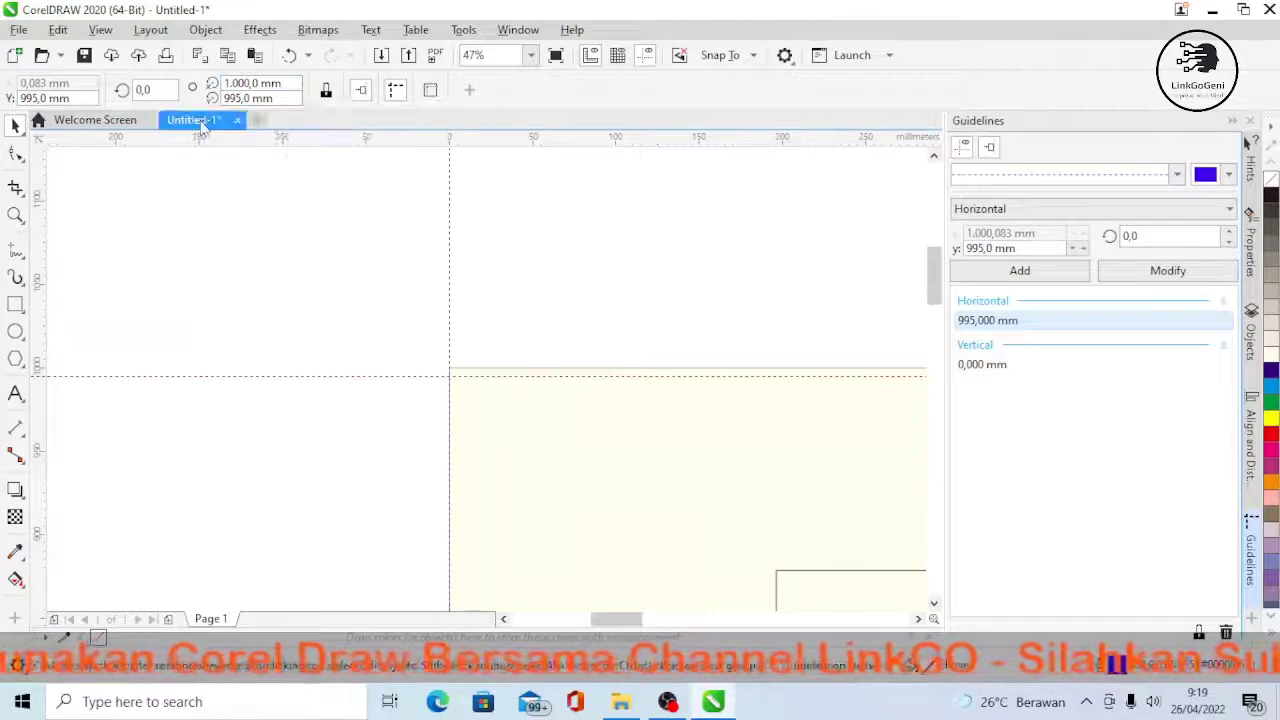
- Move the horizontal guideline up to 1005 mm, just above the page's top edge, and deselect it
left_click(340, 383)
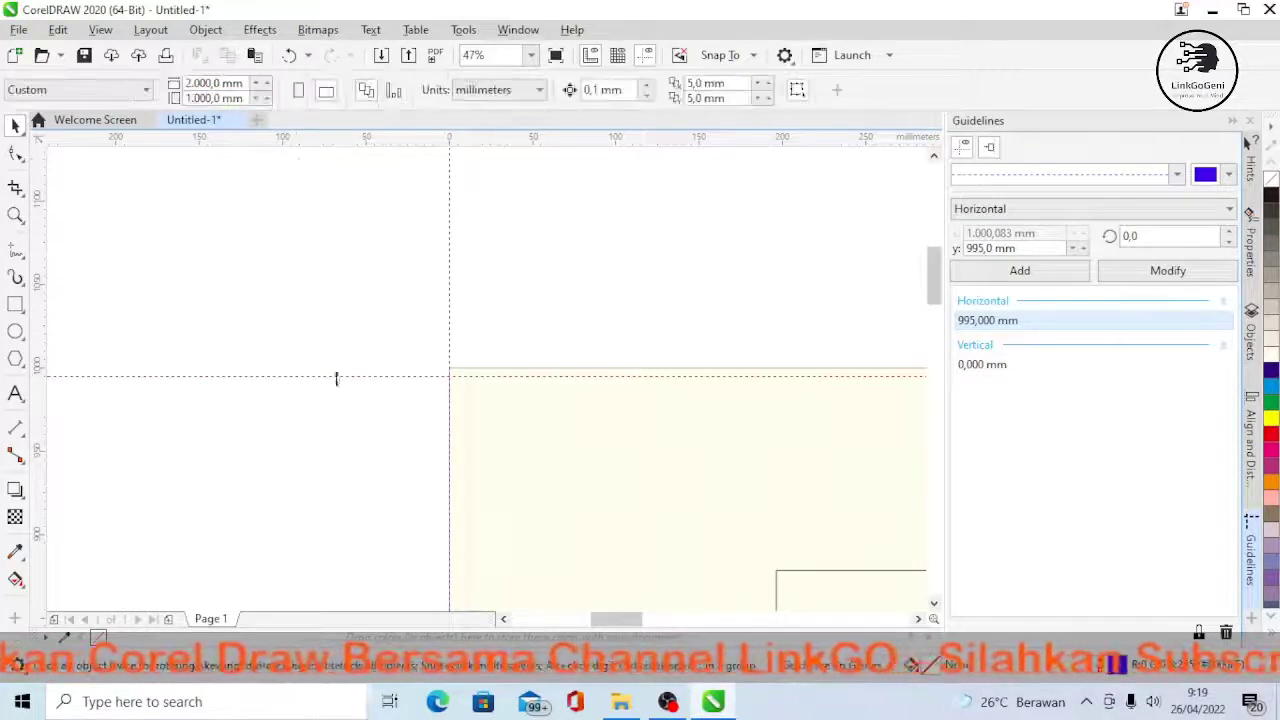
left_click(336, 376)
left_click_drag(336, 376, 330, 359)
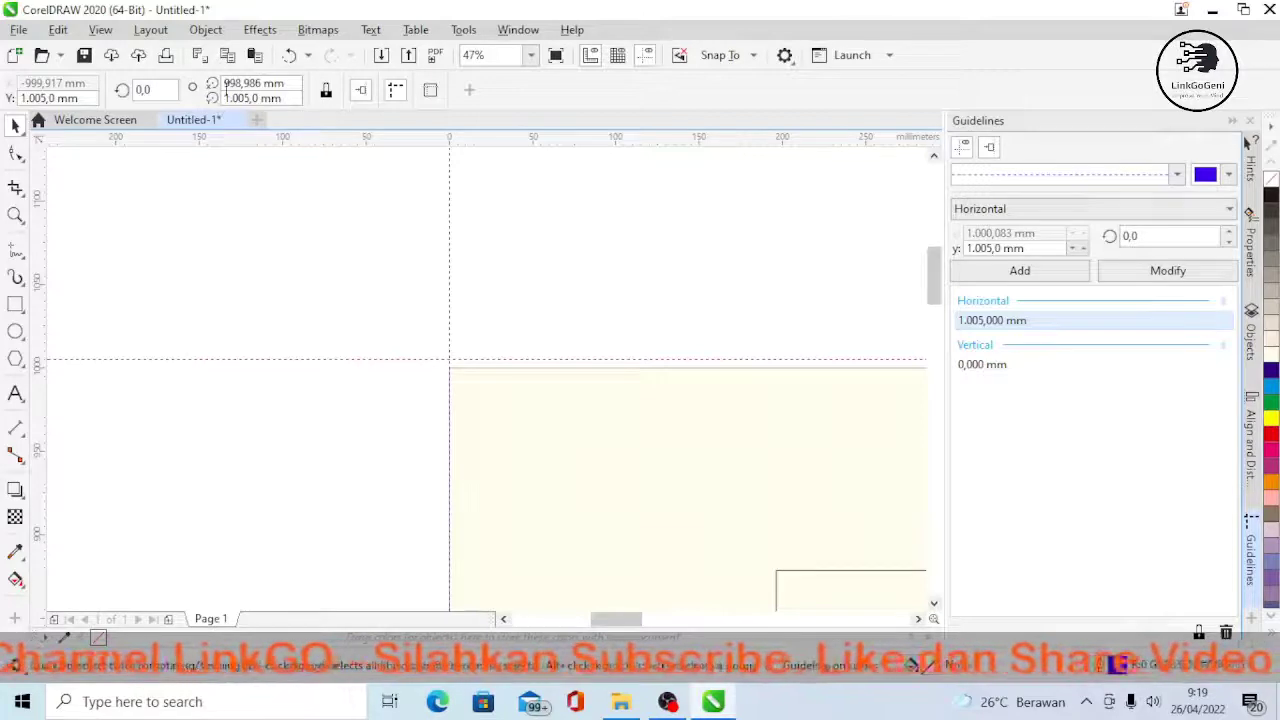
left_click(689, 512)
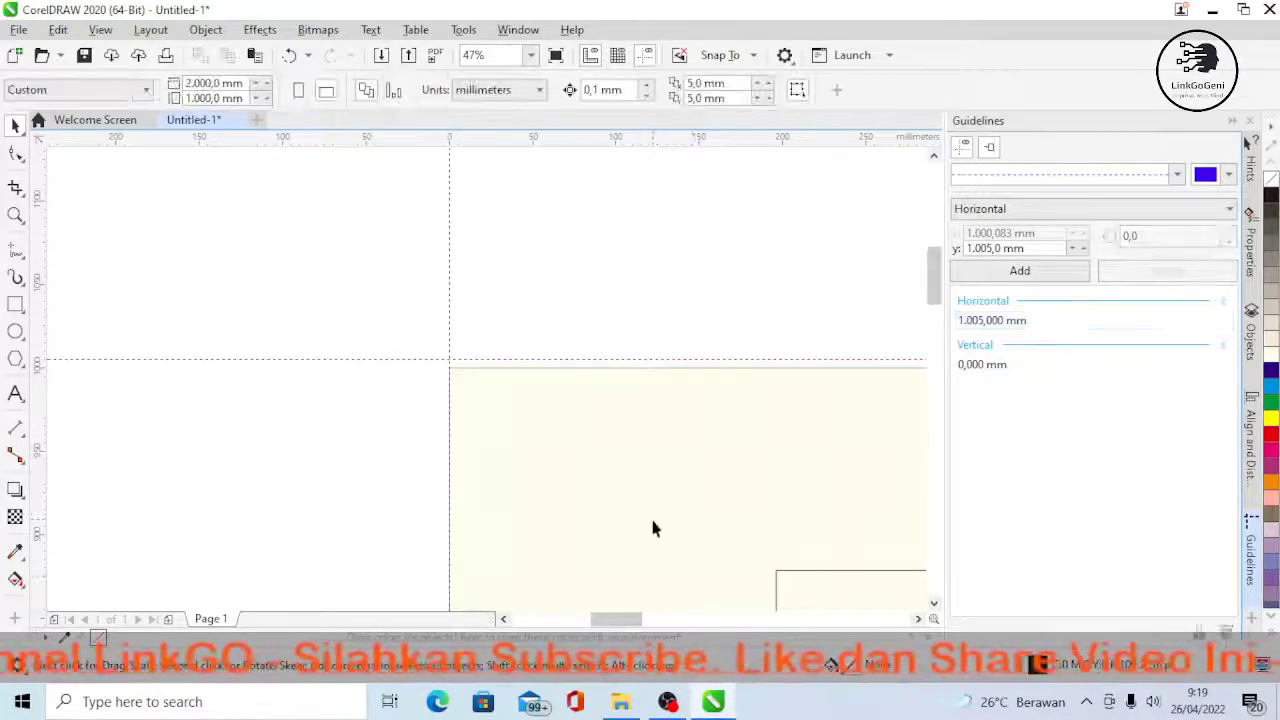
- Move the horizontal guideline down to 1000 mm so it lines up with the page's top edge
left_click(15, 305)
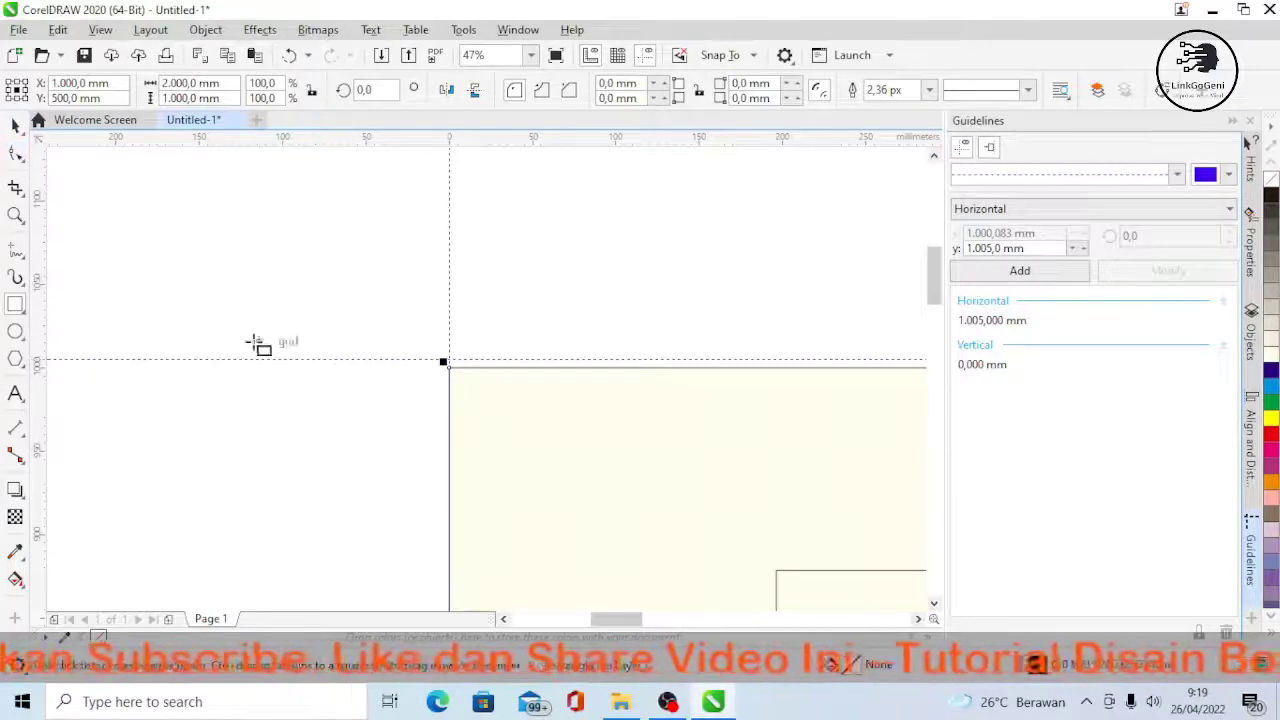
left_click(14, 126)
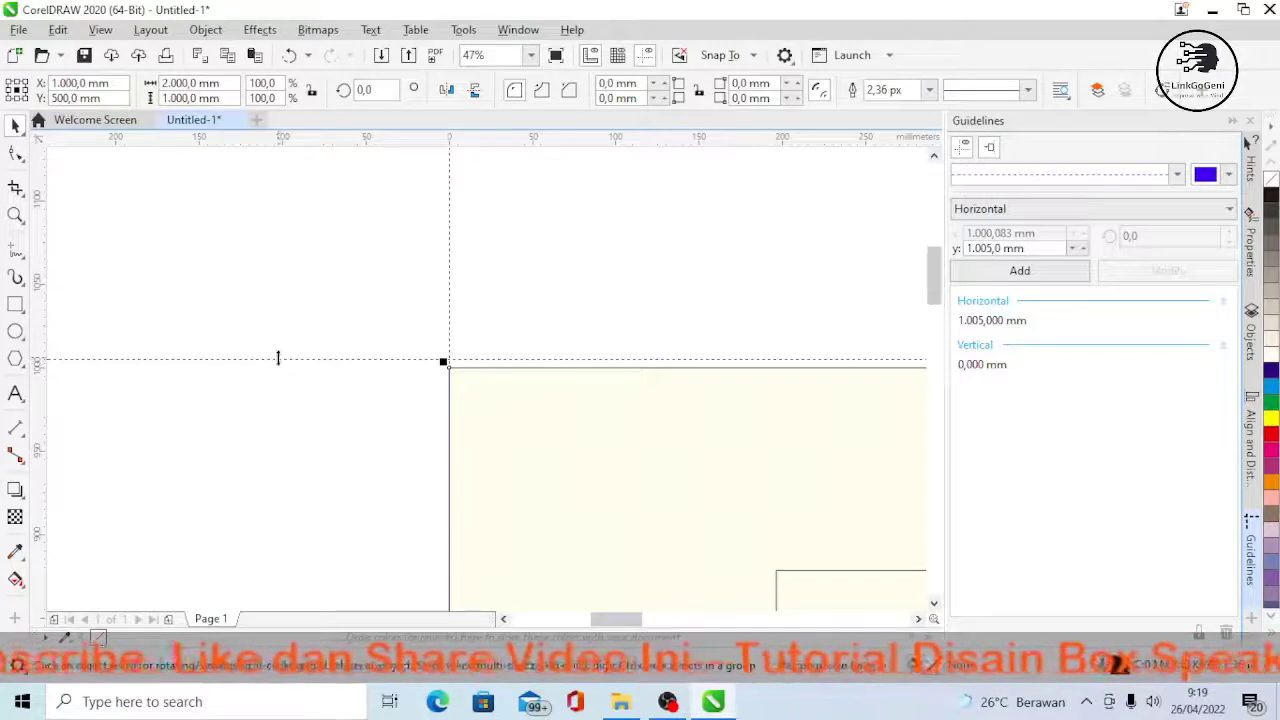
mouse_move(278, 358)
left_mouse_down()
mouse_move(280, 380)
mouse_move(275, 367)
left_mouse_up()
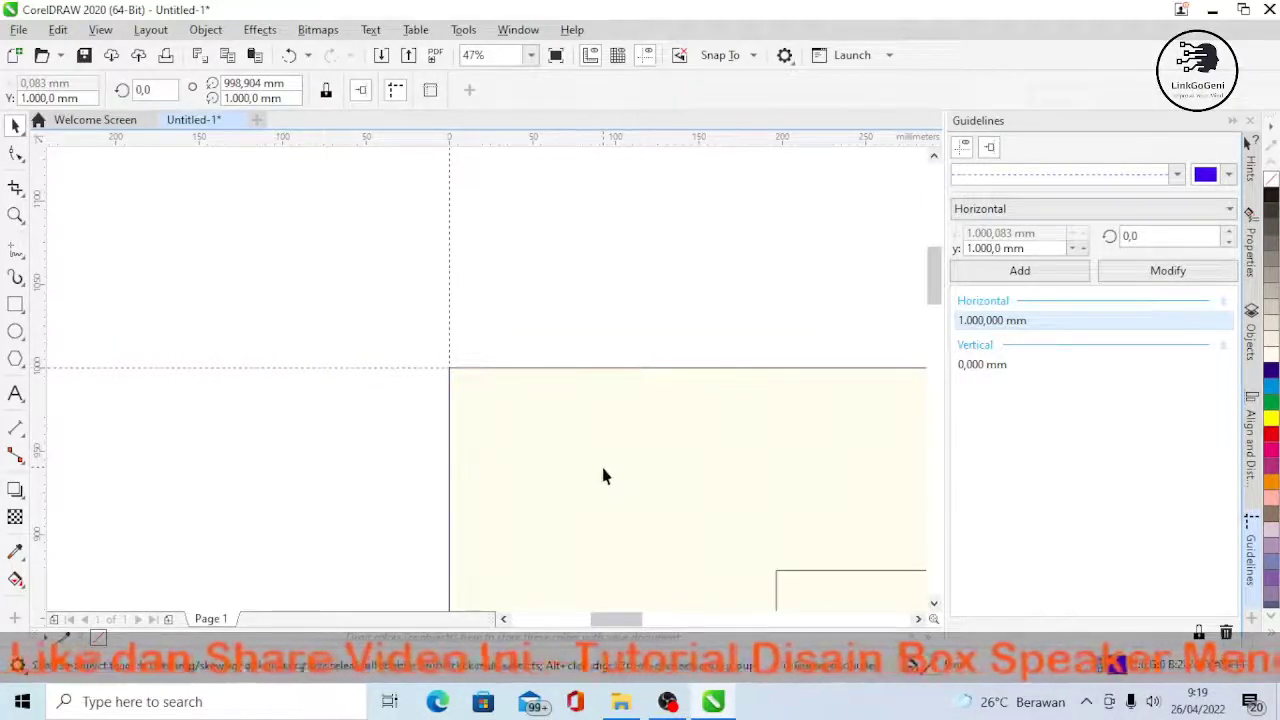
left_click(1019, 270)
left_click(1008, 326)
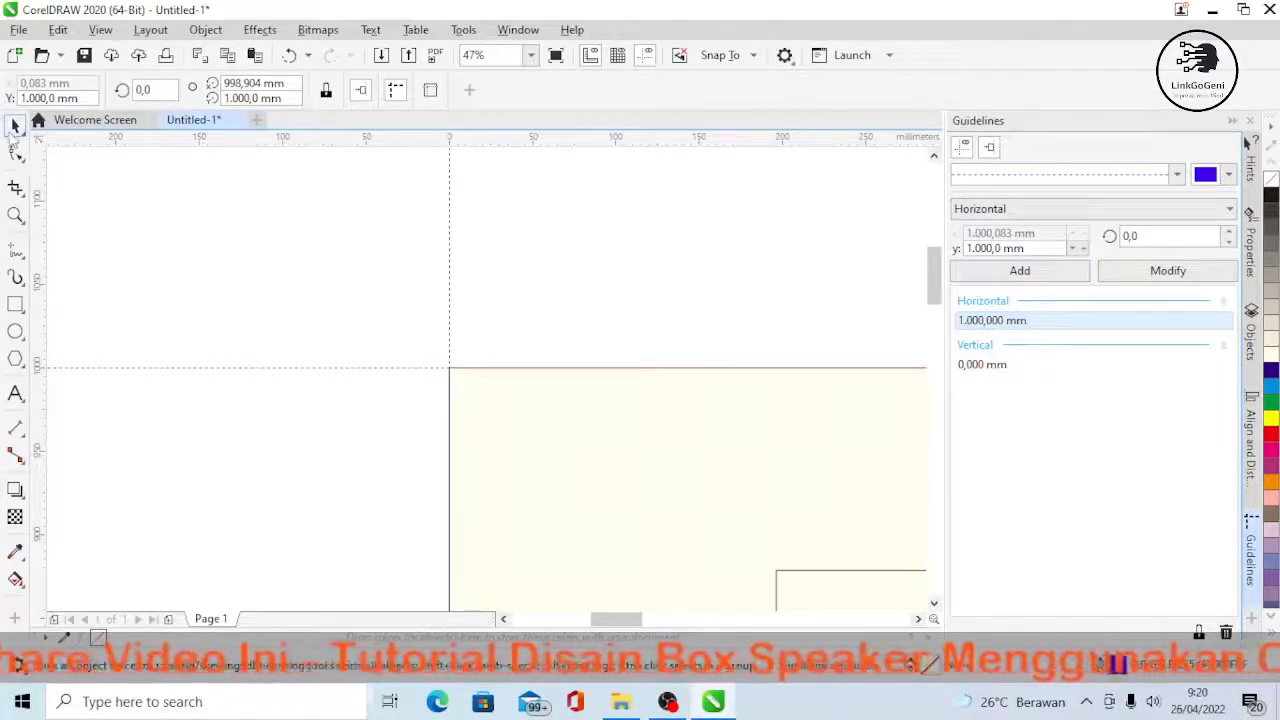
left_click(15, 125)
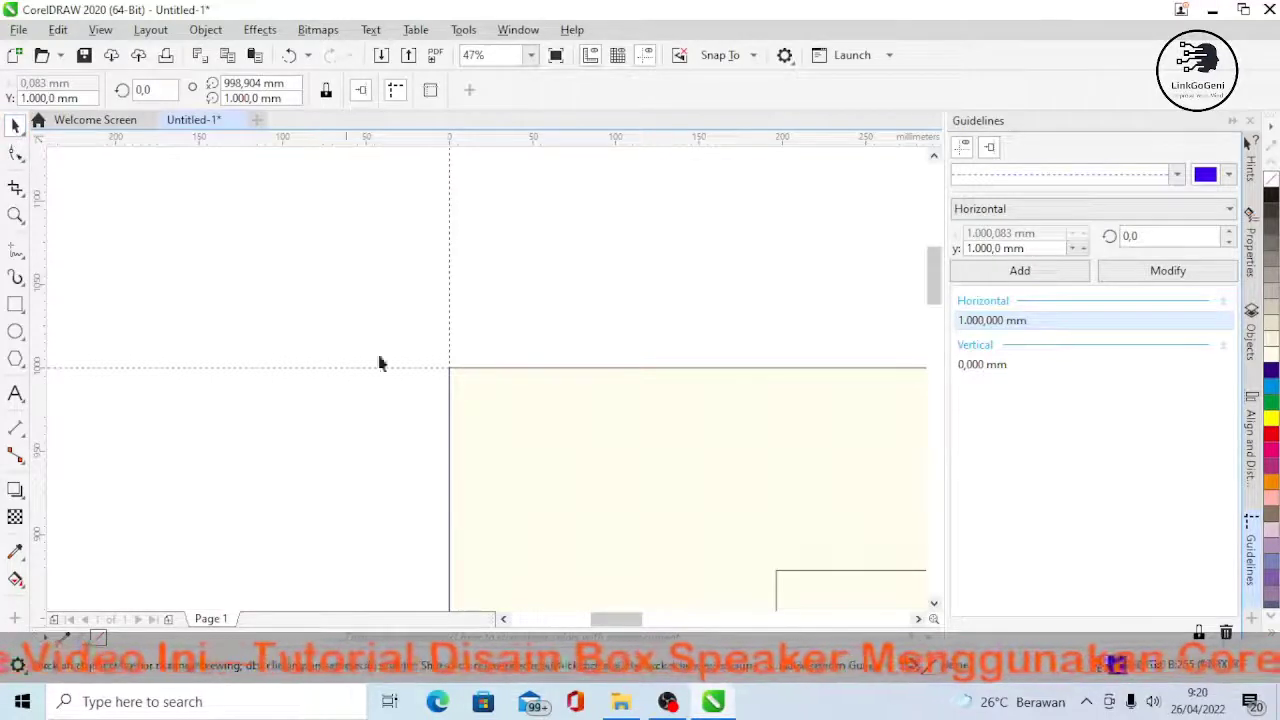
- Move the 250 by 108 mm rectangle into the page's top-left corner, snapped to both guidelines, and deselect it
left_click_drag(815, 601, 494, 386)
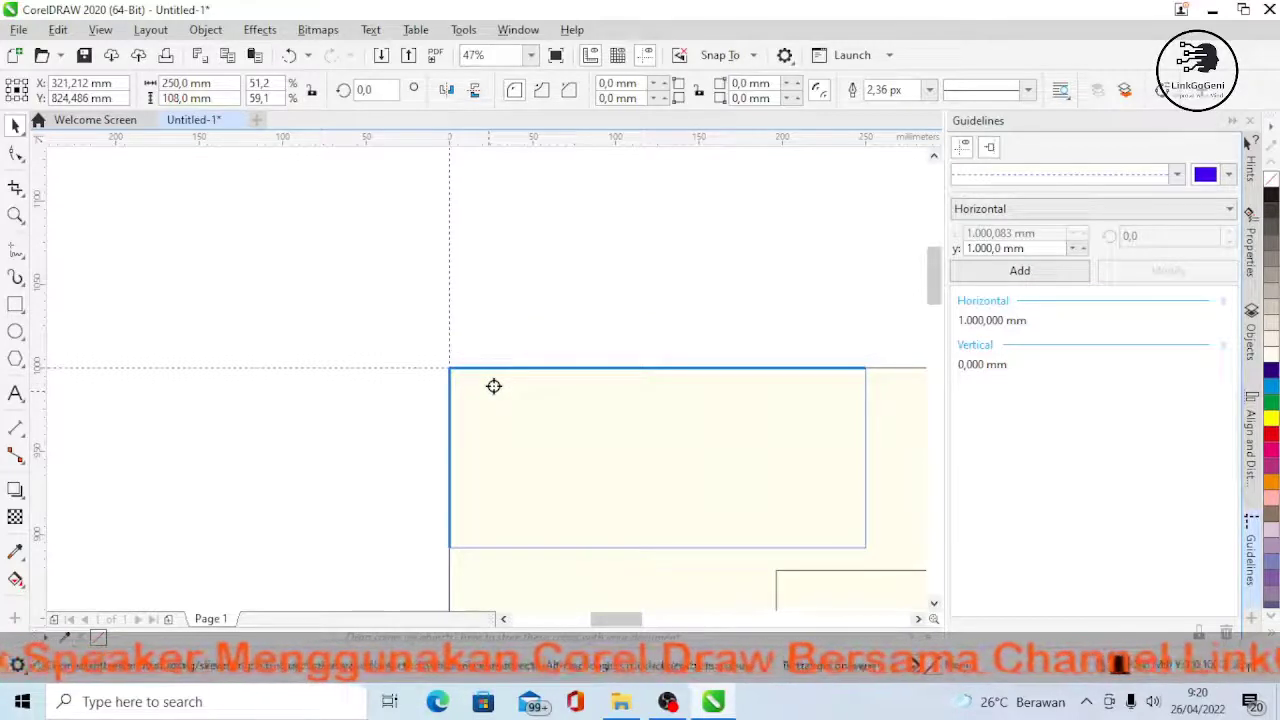
left_click_drag(494, 386, 494, 386)
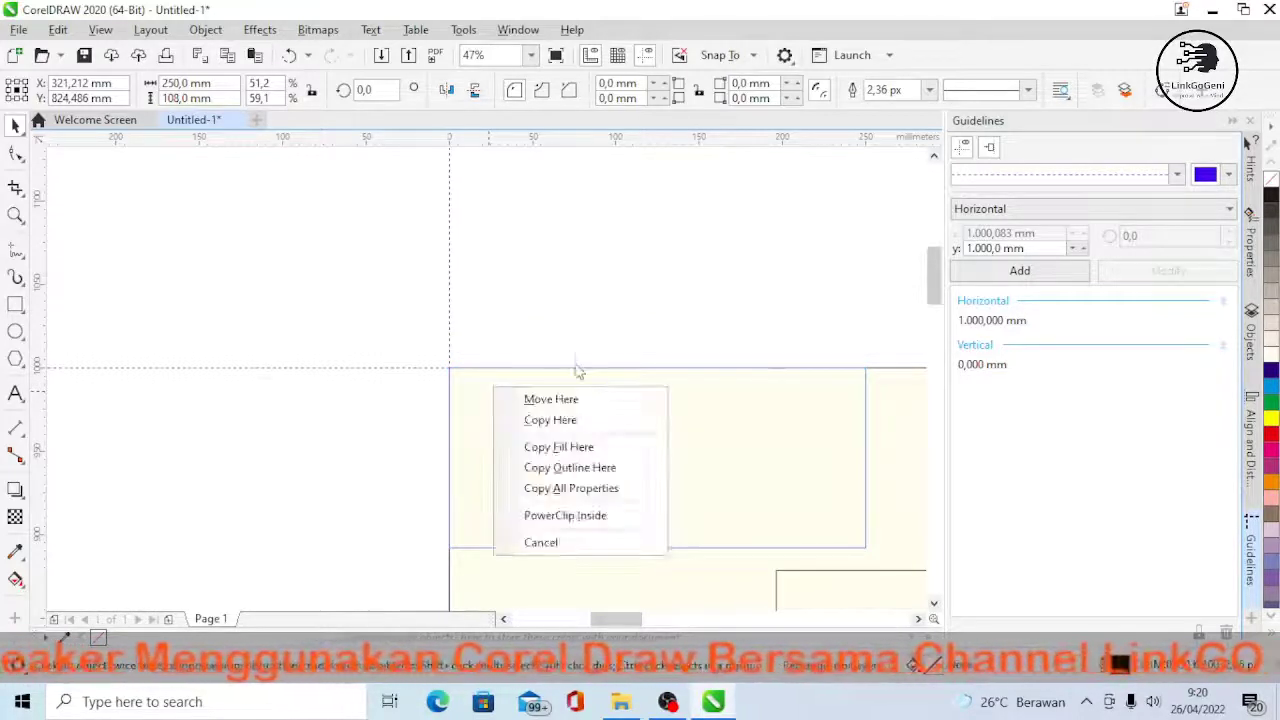
left_click(565, 405)
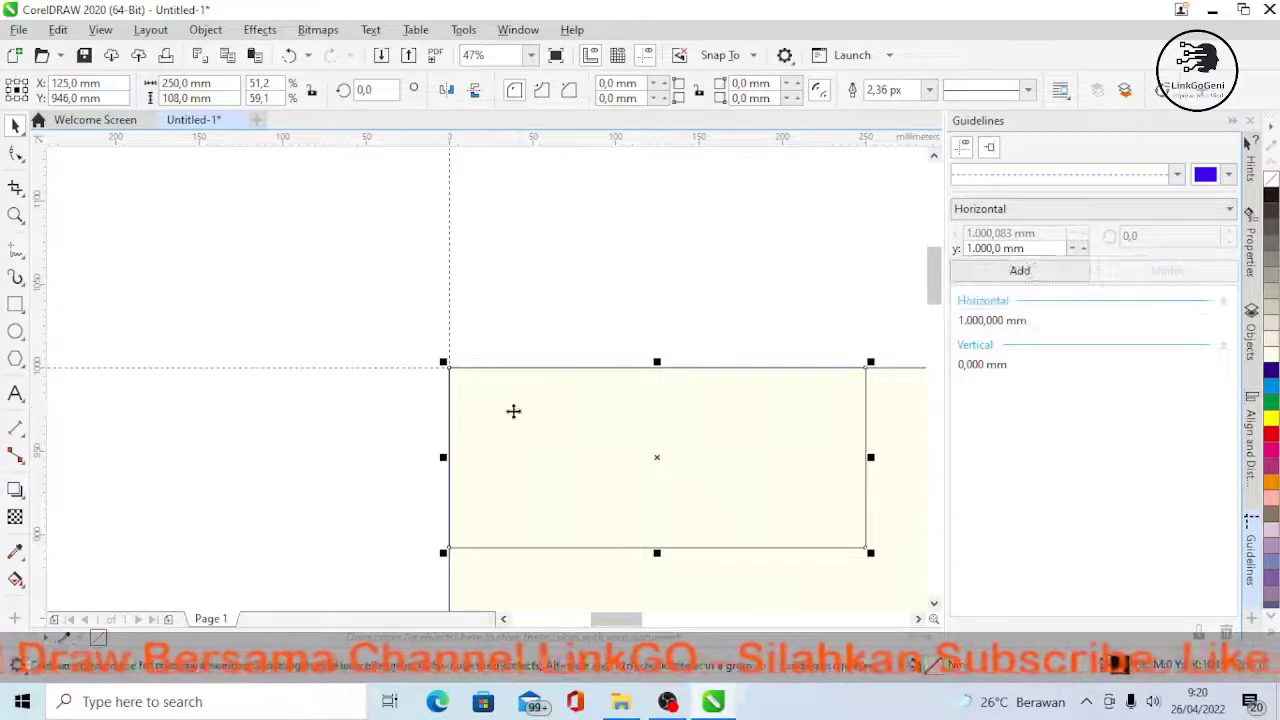
left_click(287, 323)
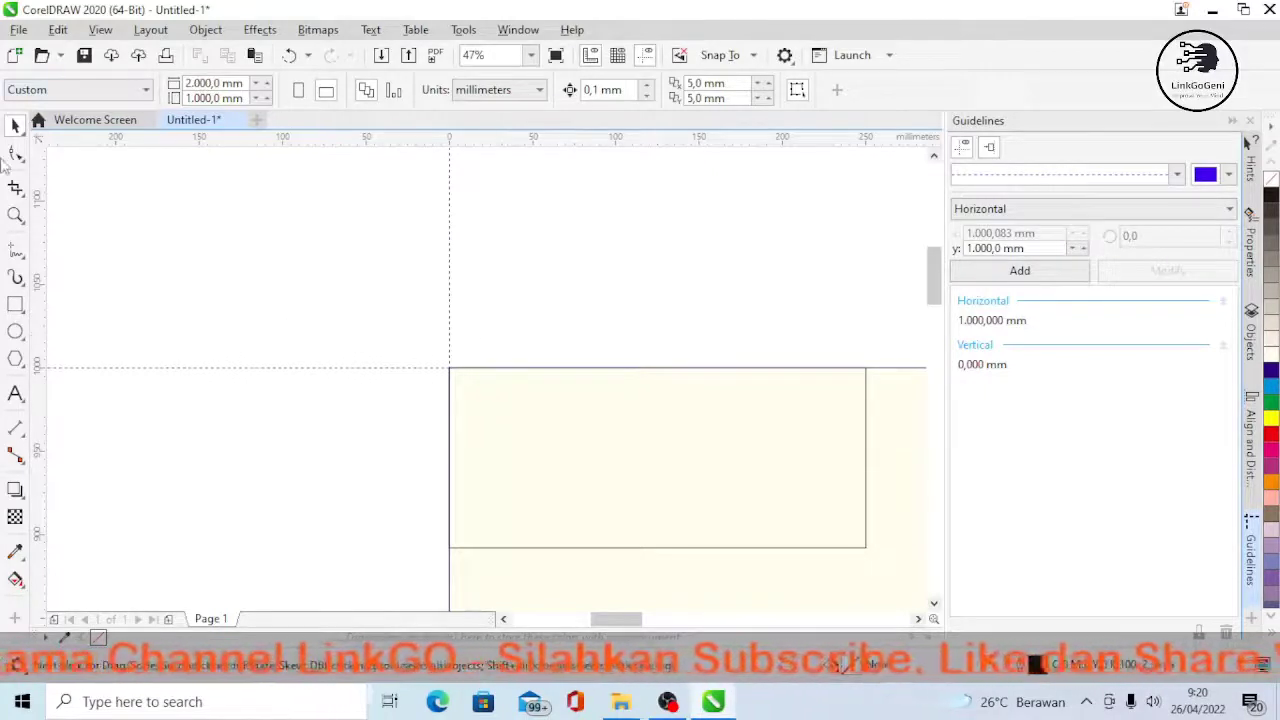
- Add a horizontal guideline at 985 mm across the upper part of the corner rectangle
left_click(15, 215)
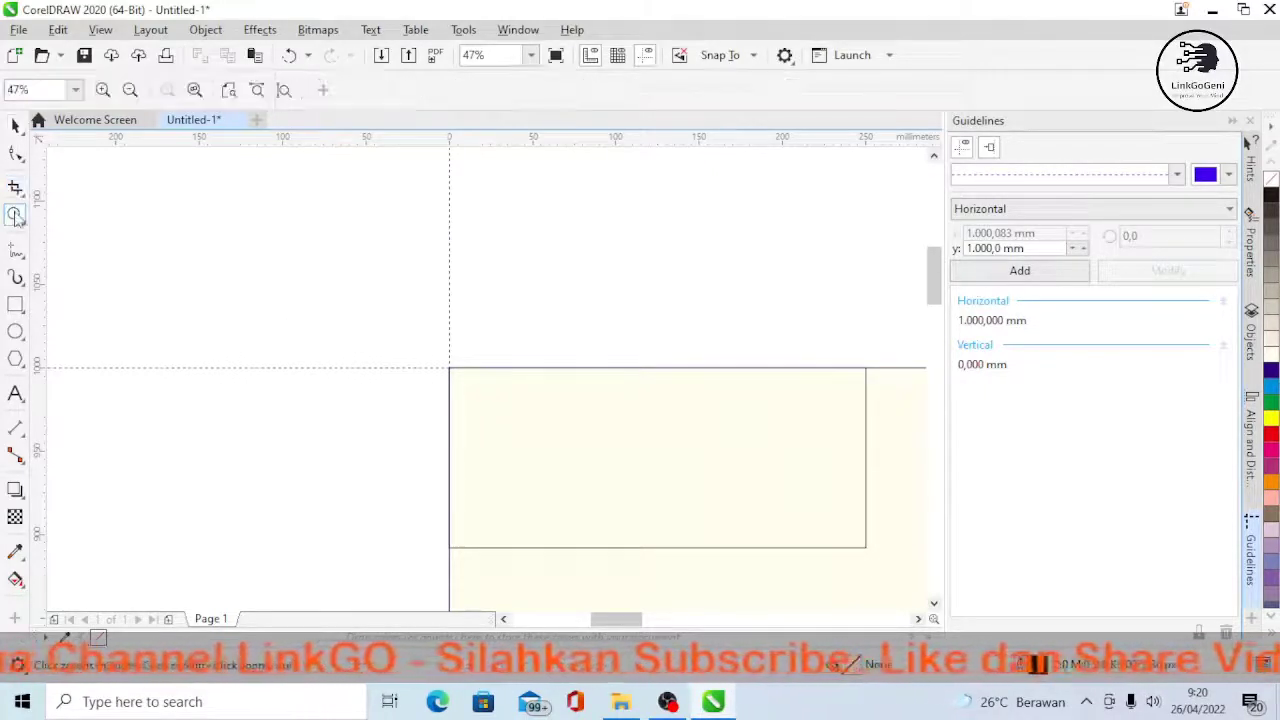
left_click(196, 90)
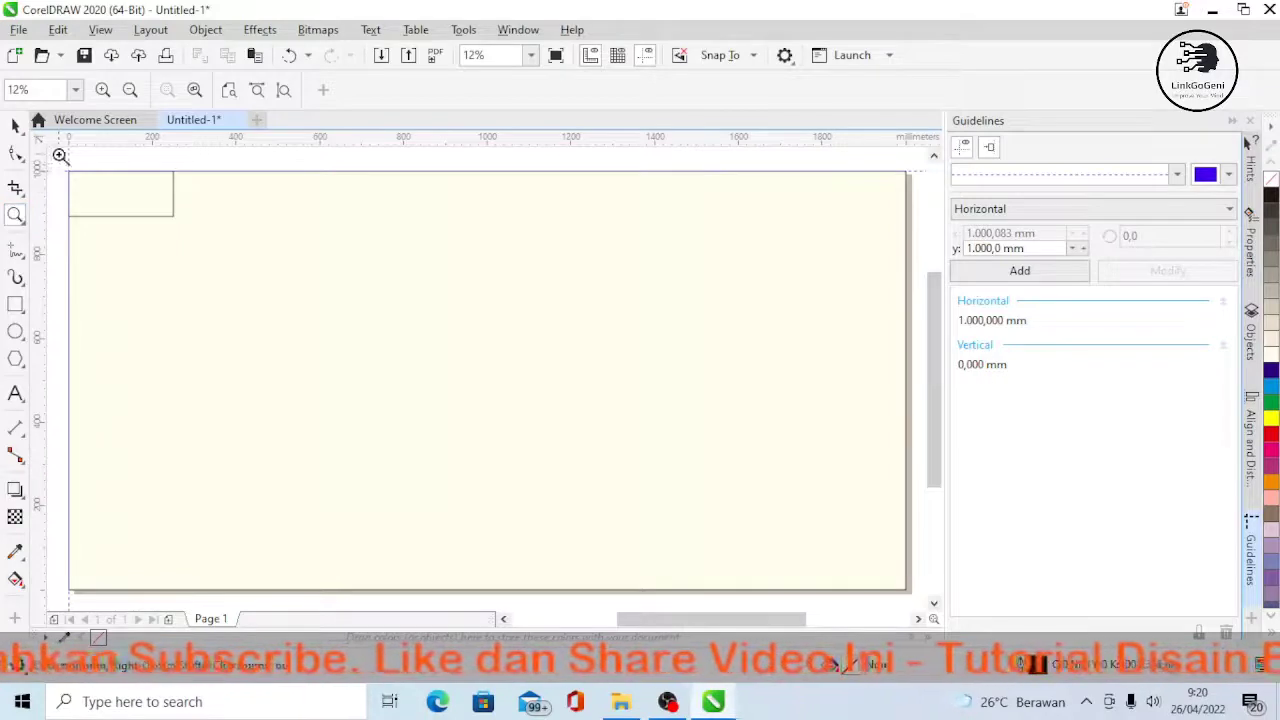
left_click_drag(57, 164, 198, 235)
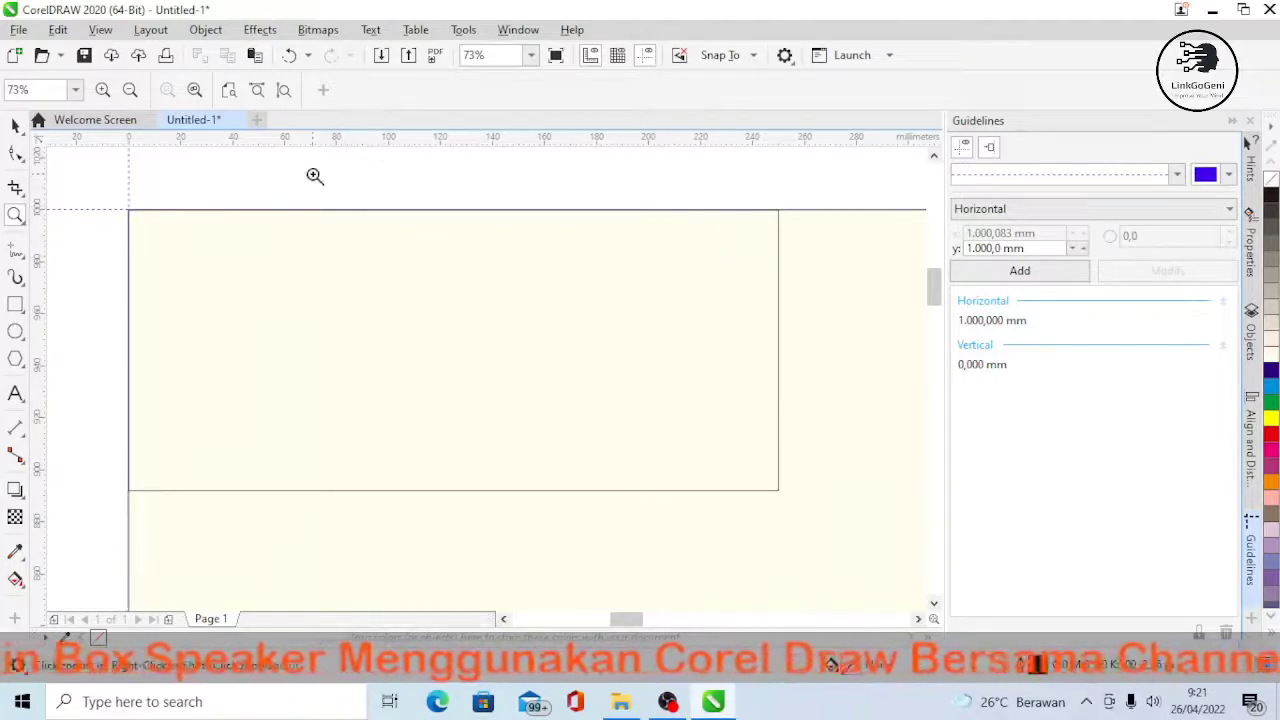
left_click(15, 125)
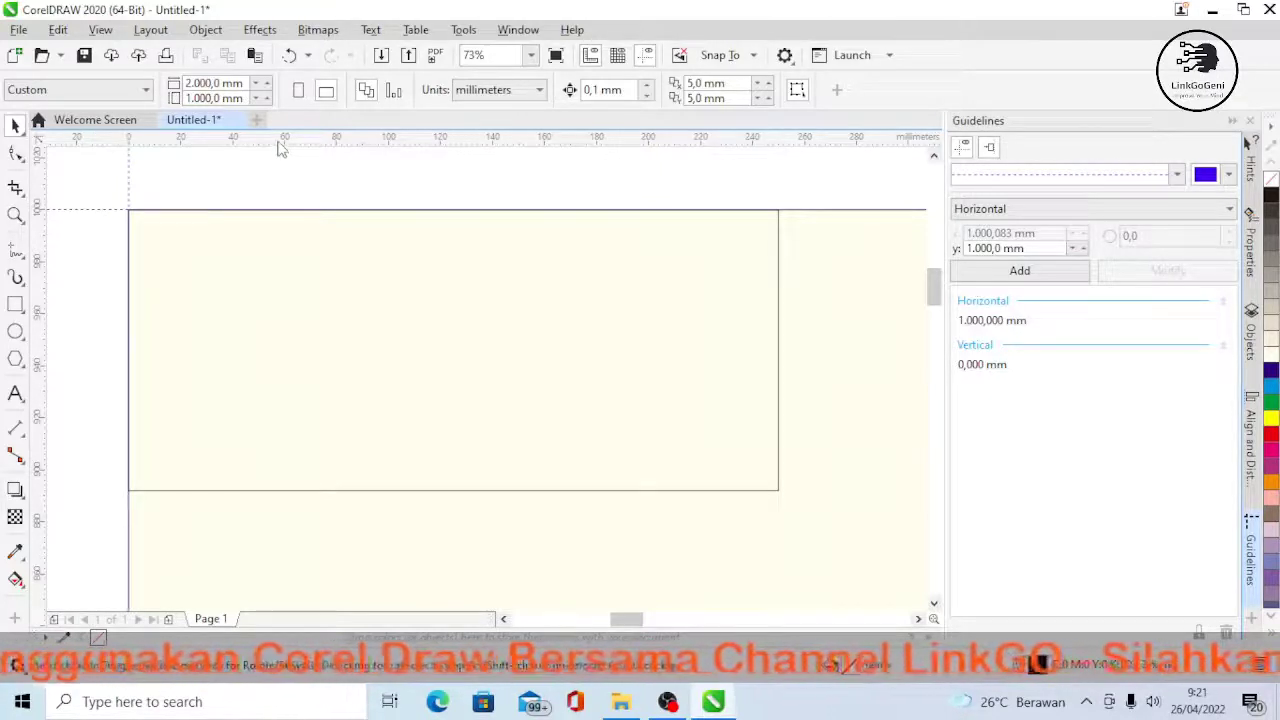
left_click_drag(272, 145, 264, 248)
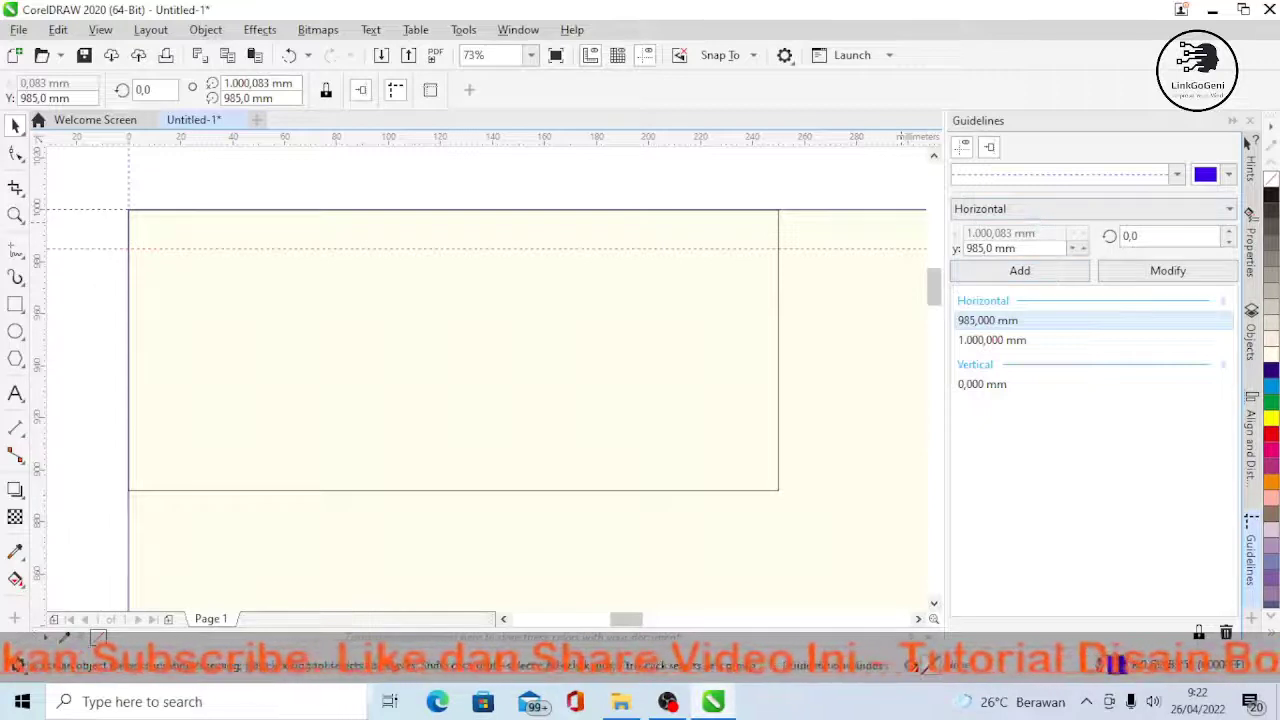
- Set the vertical rotation centre of the 985 mm horizontal guideline to 999 mm
left_click_drag(990, 250, 987, 252)
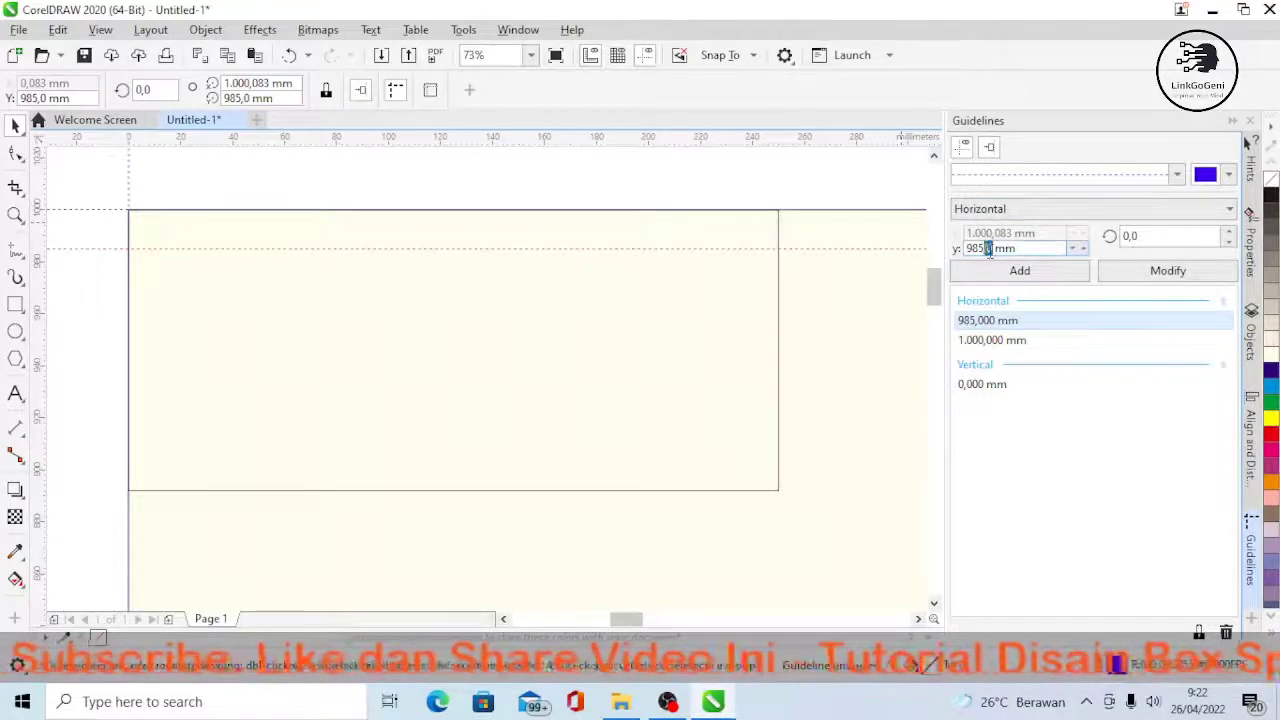
left_click(987, 250)
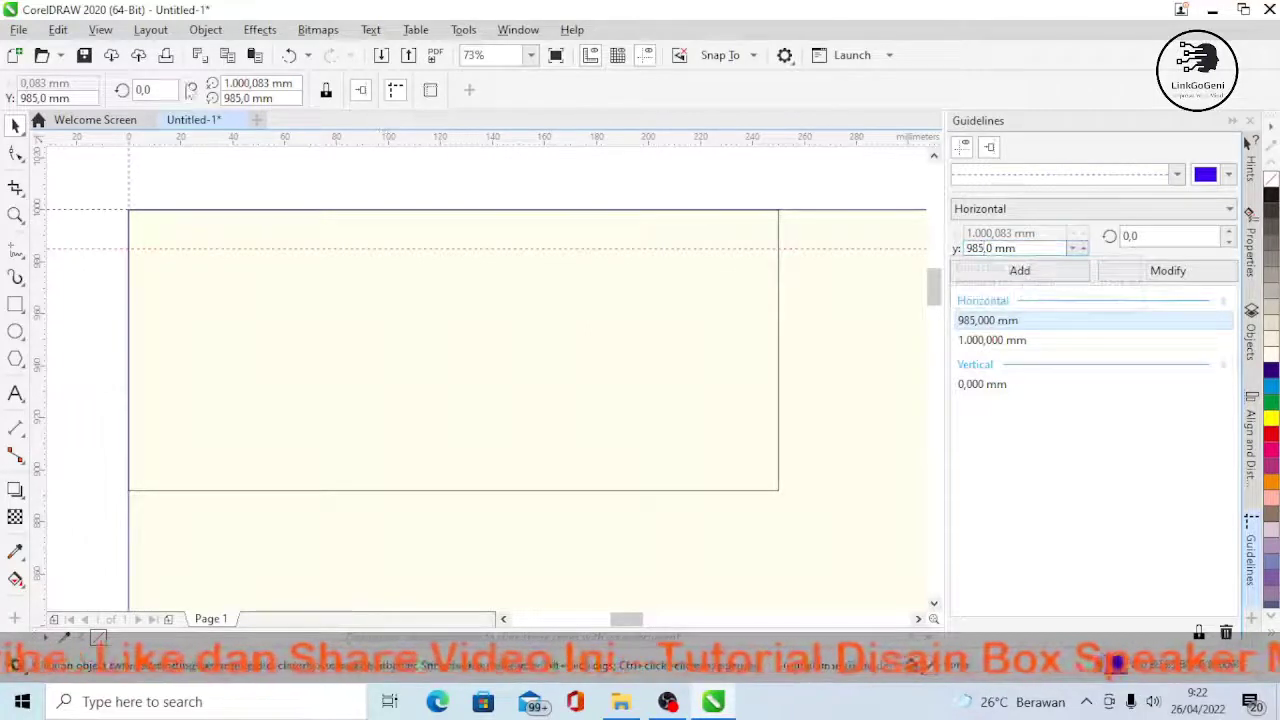
left_click_drag(249, 98, 206, 98)
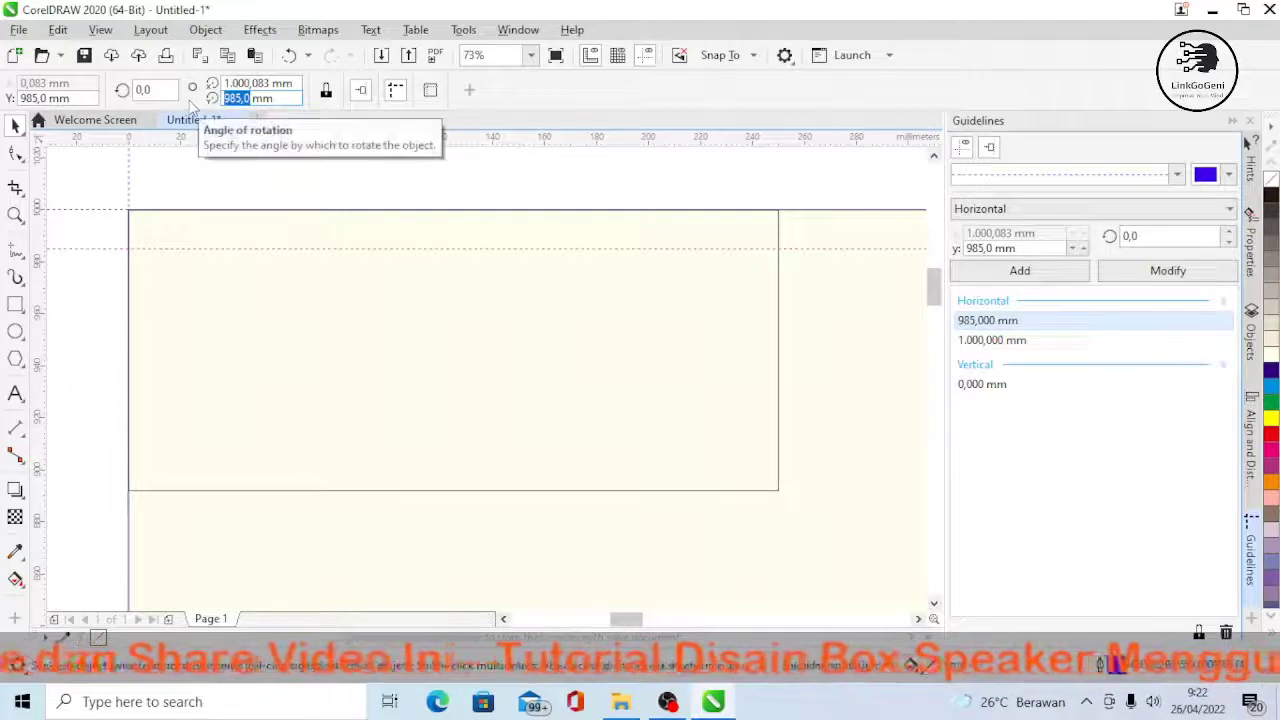
type("9")
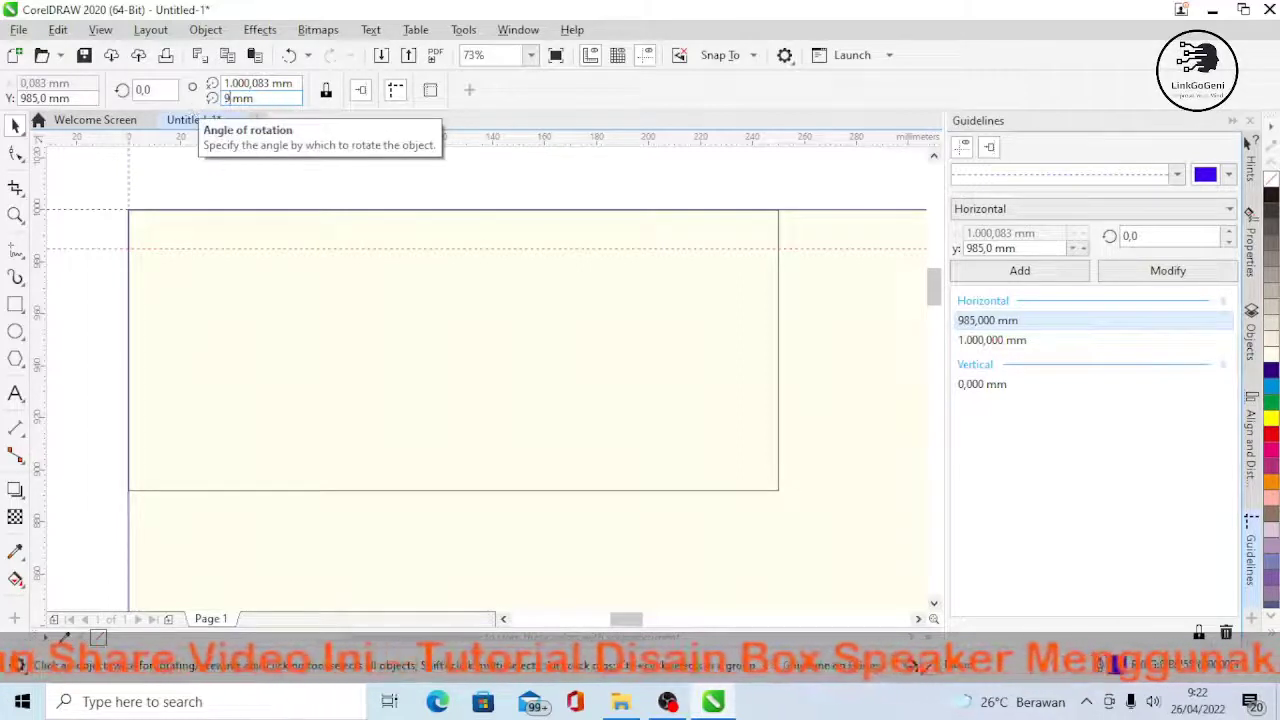
type("00")
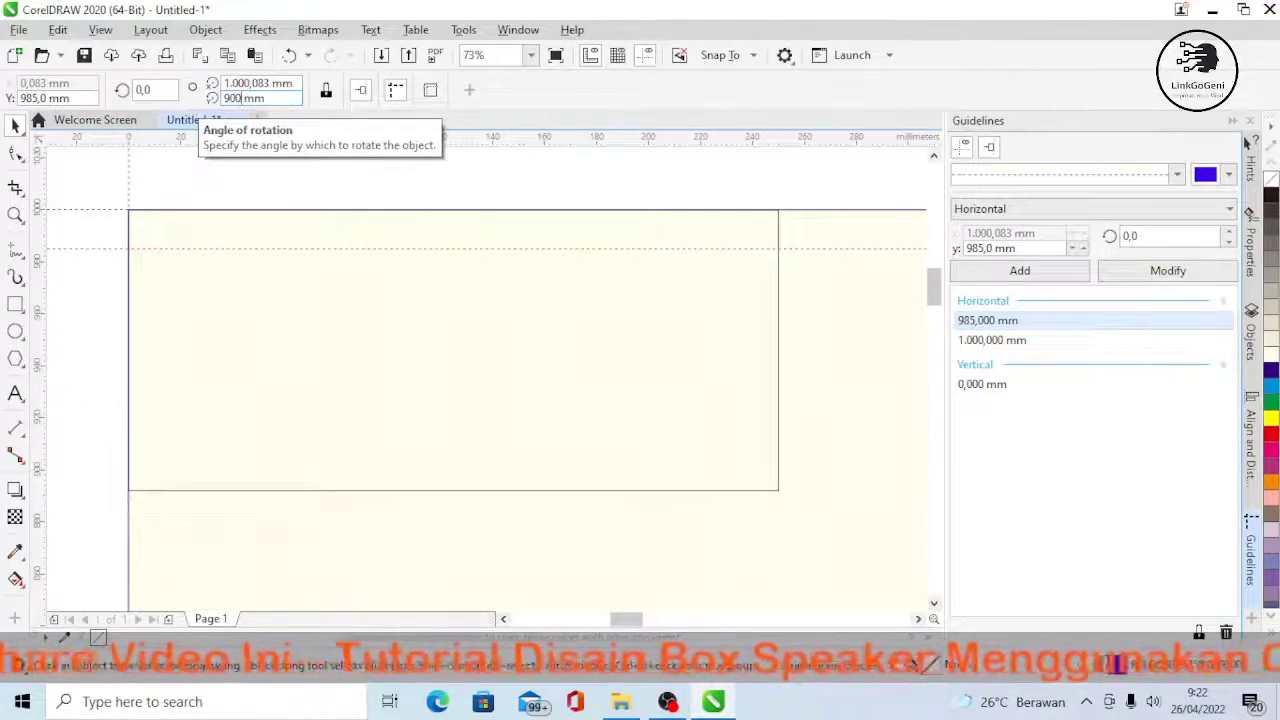
type(",0")
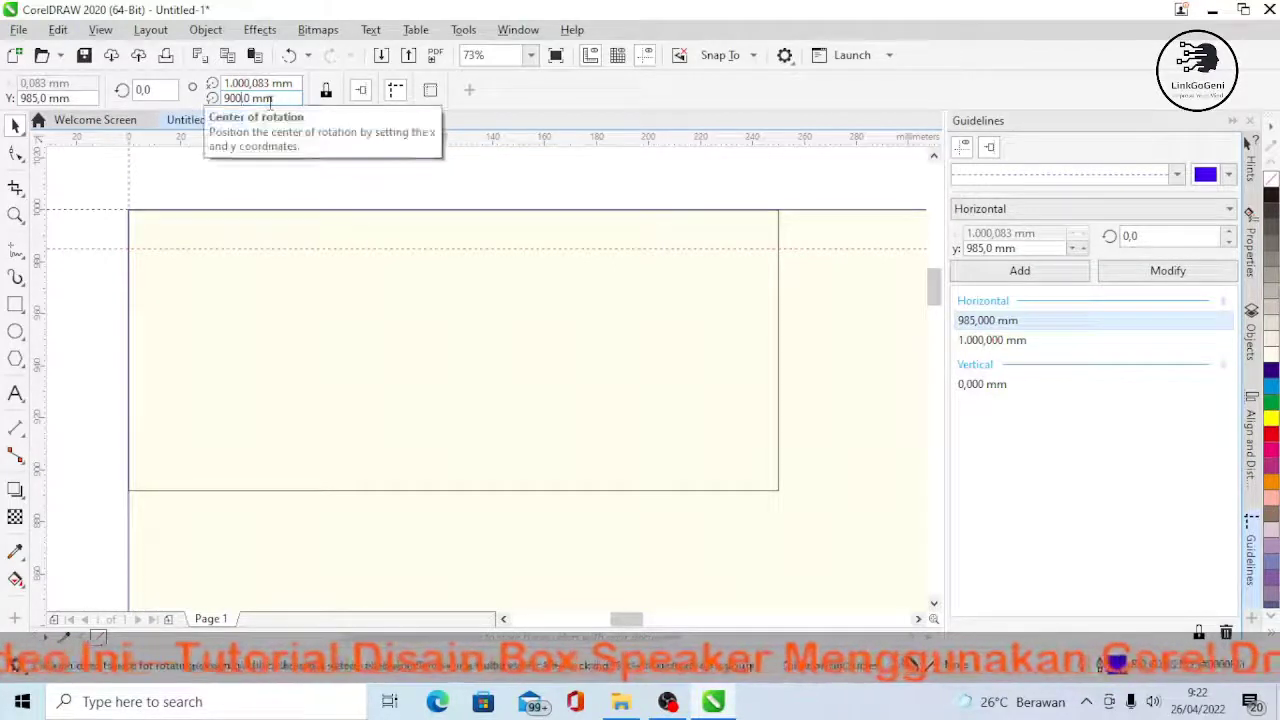
key("shift+Home")
type("0")
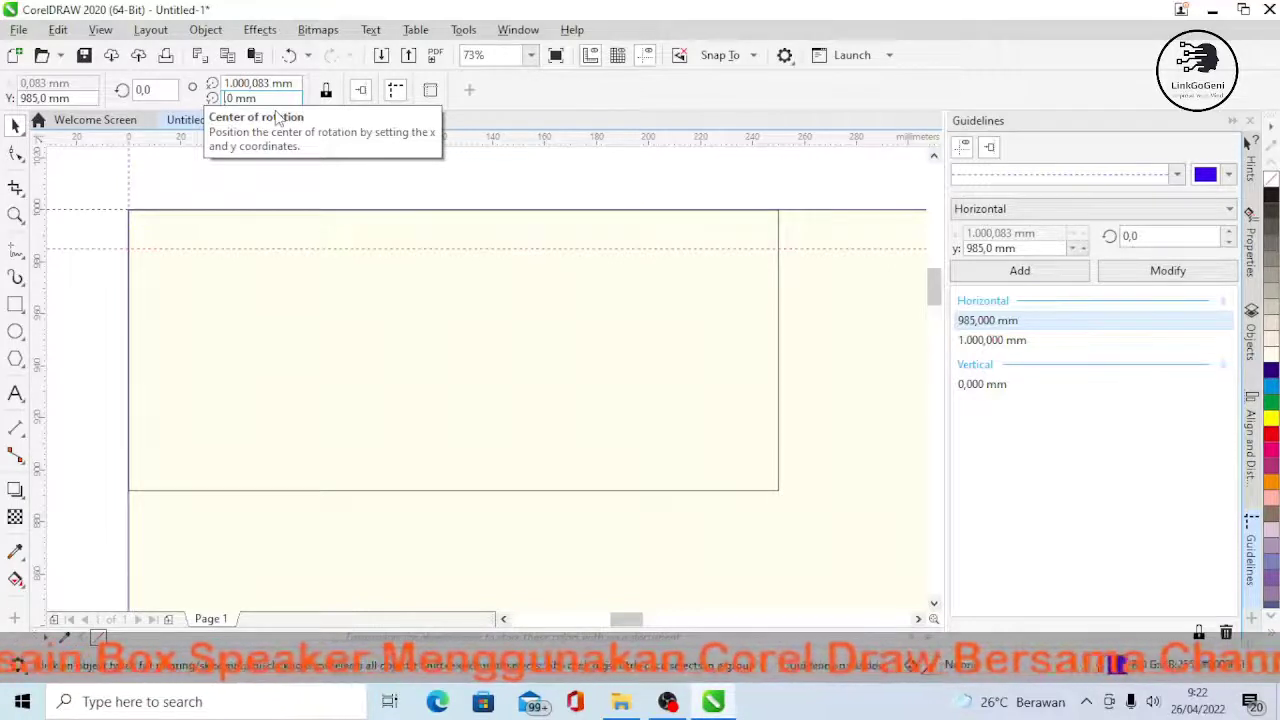
type("999,")
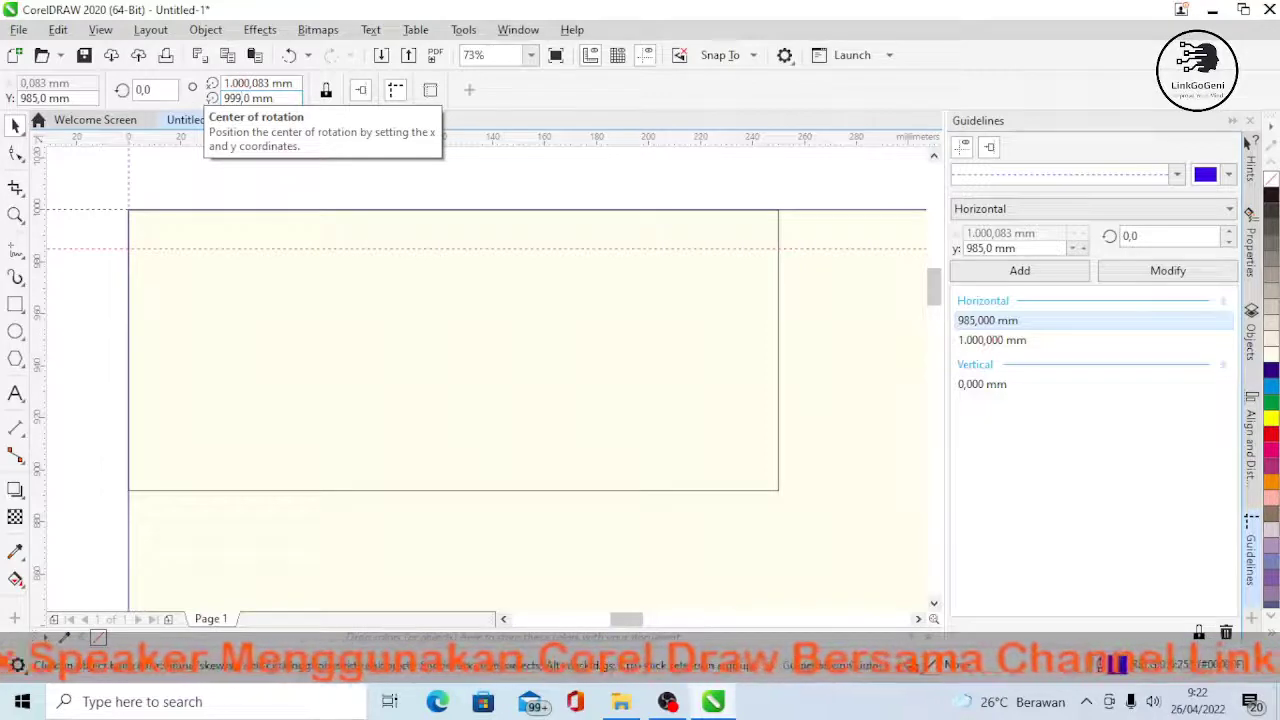
left_click(550, 181)
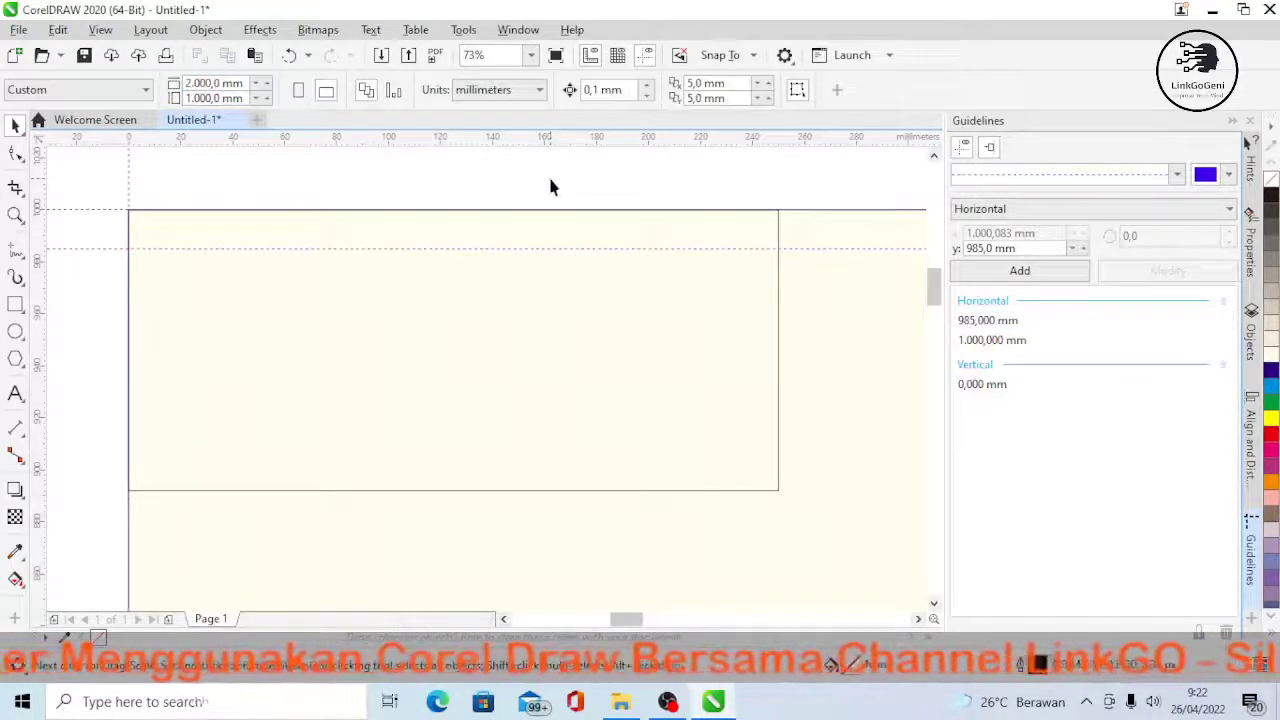
left_click(424, 249)
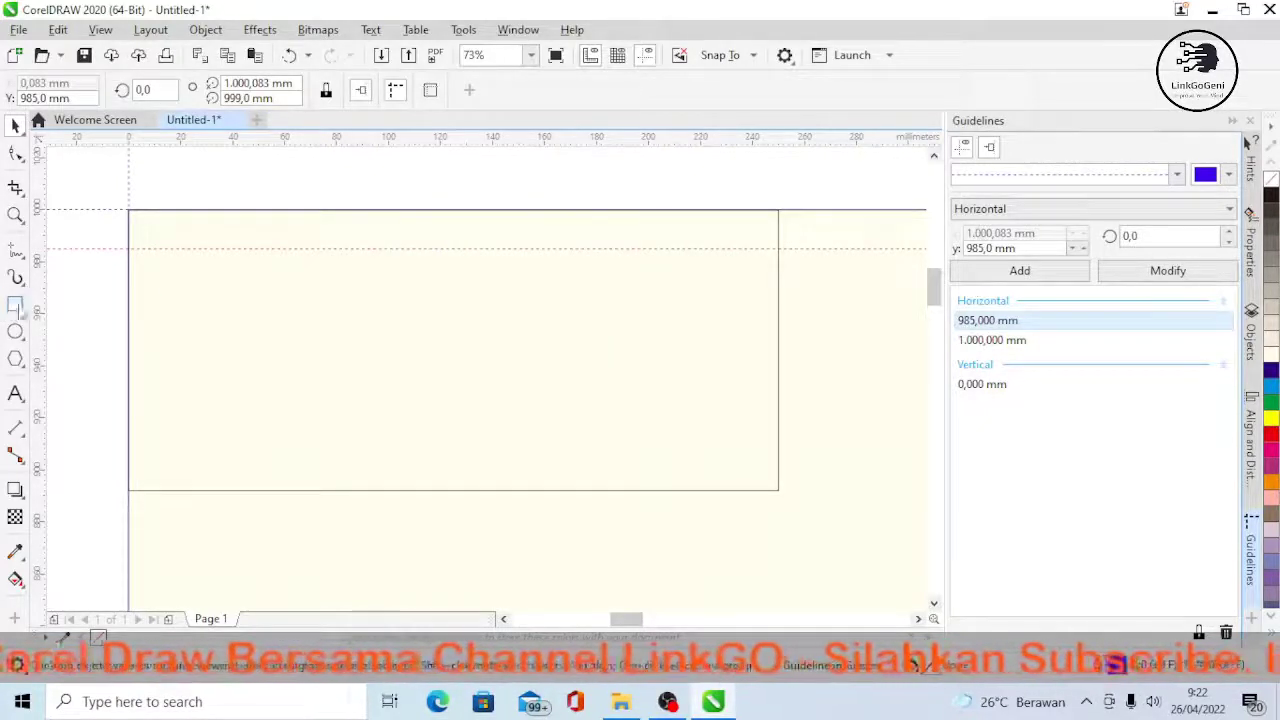
- Draw a small rectangle about 22 mm wide and 28 mm high below the corner rectangle
left_click(14, 308)
left_click_drag(257, 314, 328, 365)
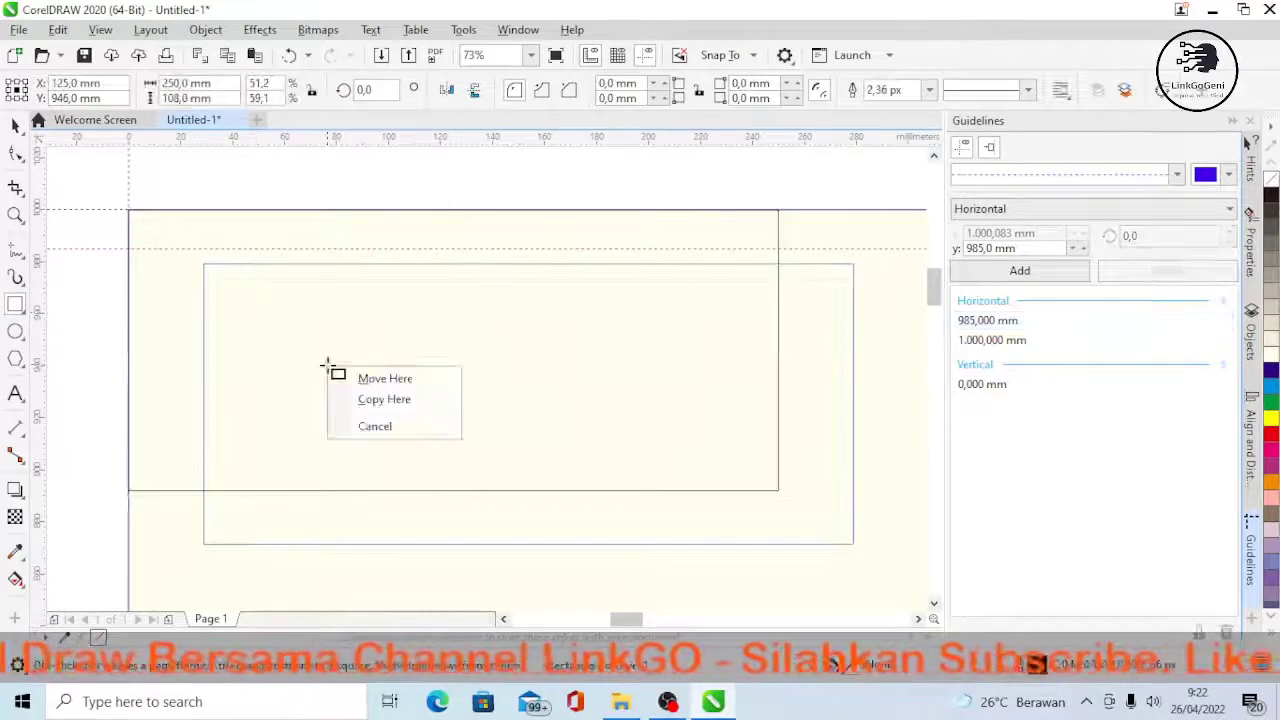
left_click(381, 430)
mouse_move(622, 549)
left_mouse_down()
mouse_move(709, 606)
mouse_move(677, 580)
mouse_move(680, 557)
left_mouse_up()
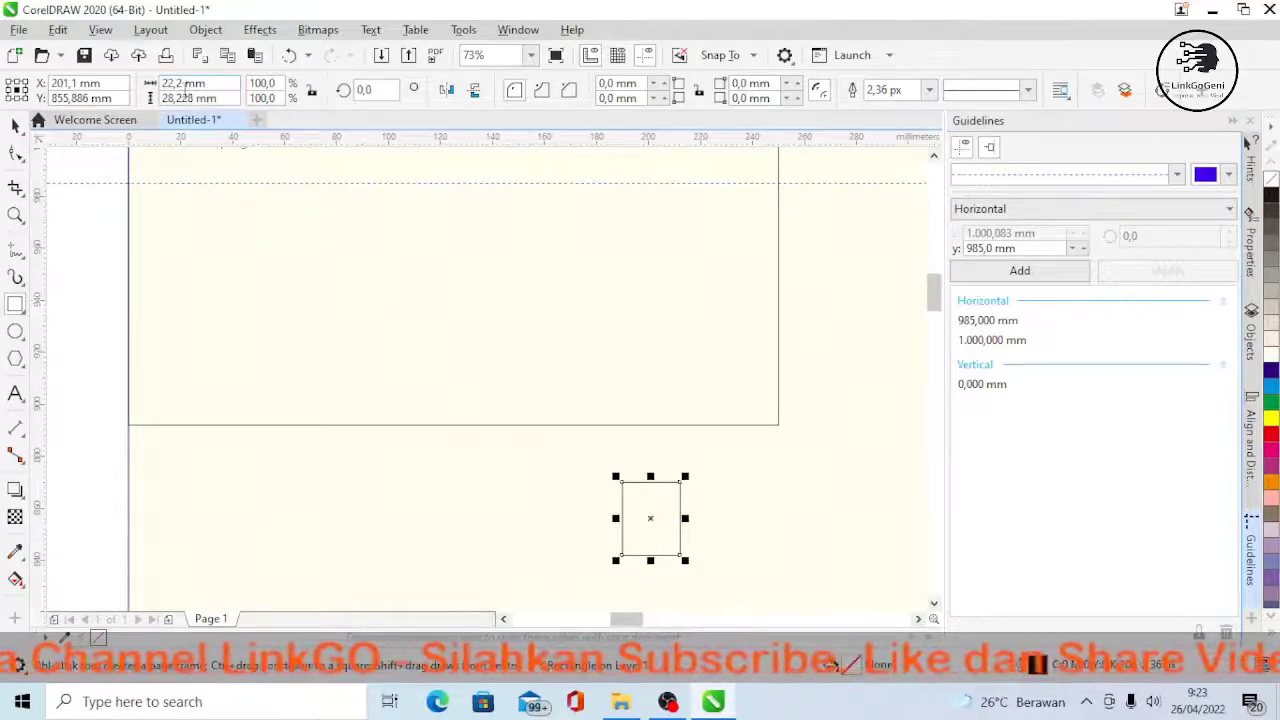
- Set the small rectangle's width and height to 10 mm each
left_click_drag(184, 86, 115, 88)
type("10")
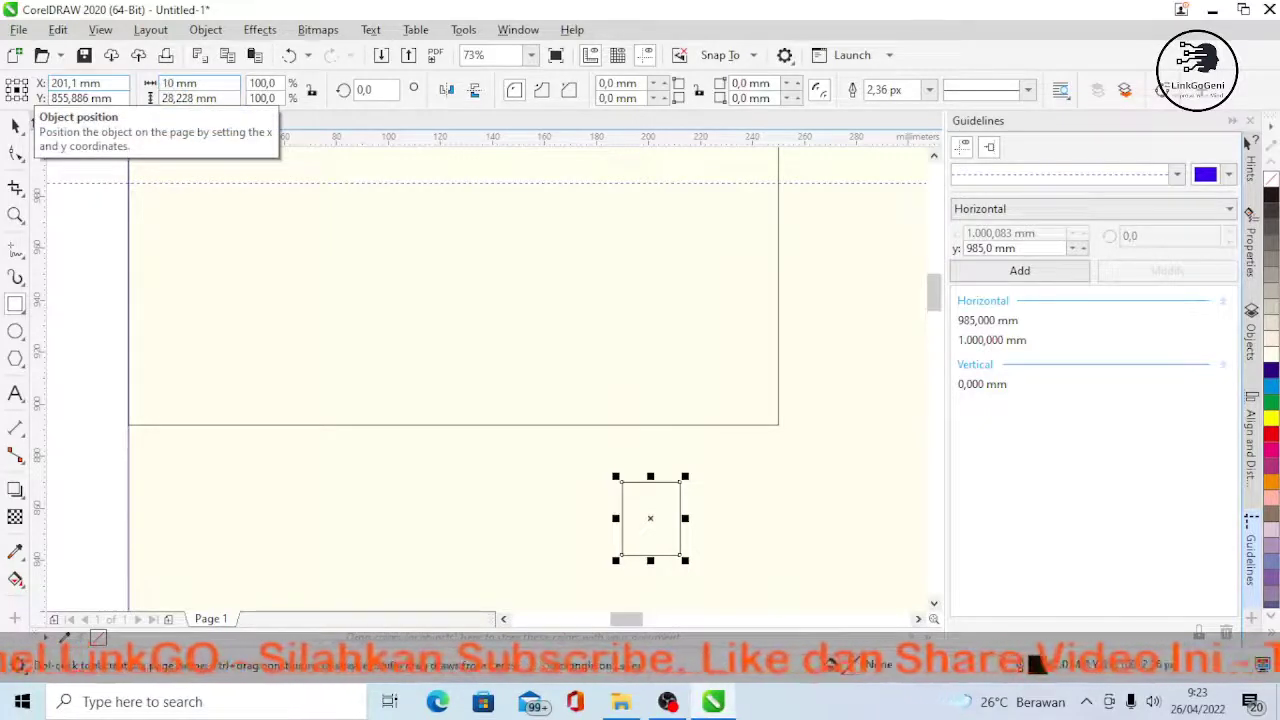
key("Return")
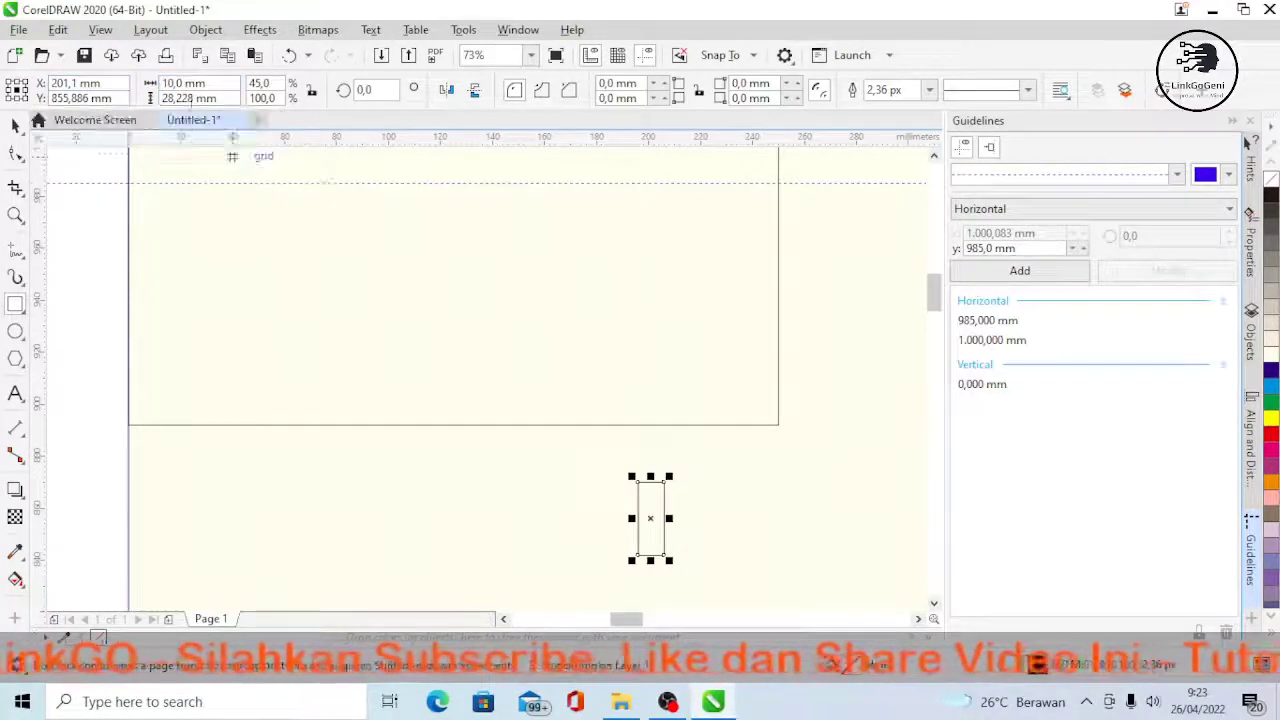
left_click_drag(195, 98, 62, 104)
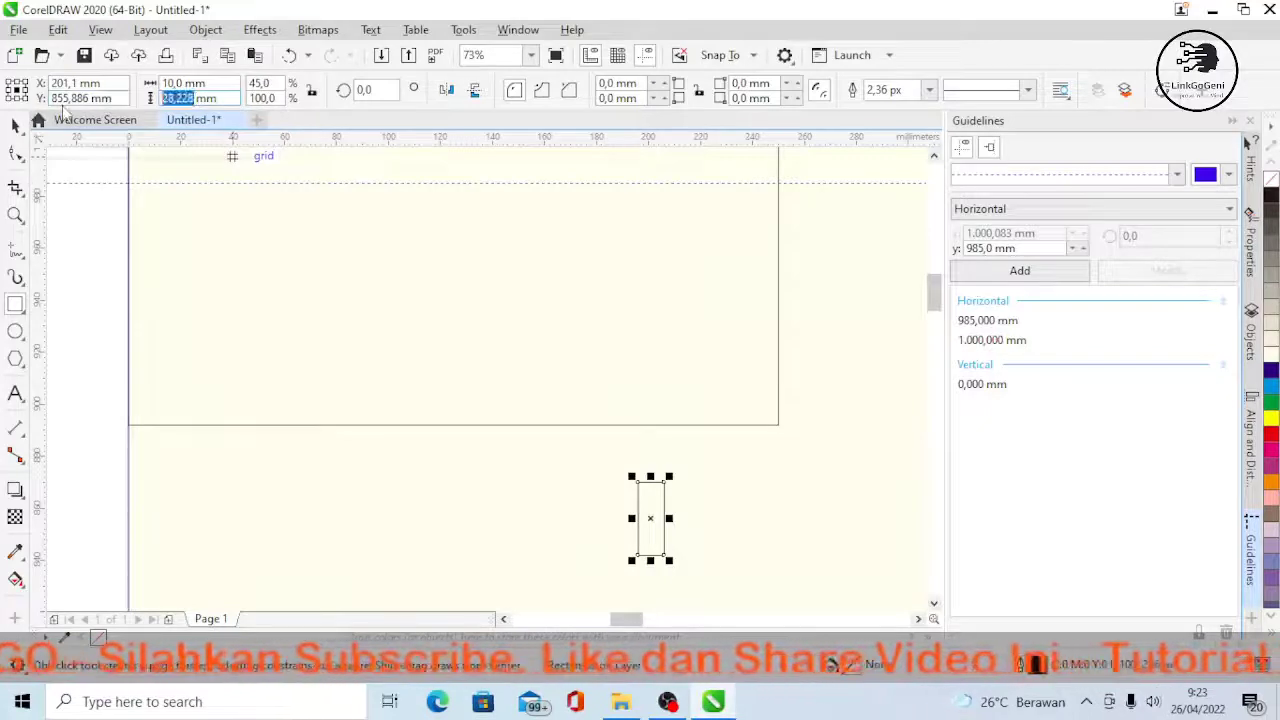
type("10")
key("Return")
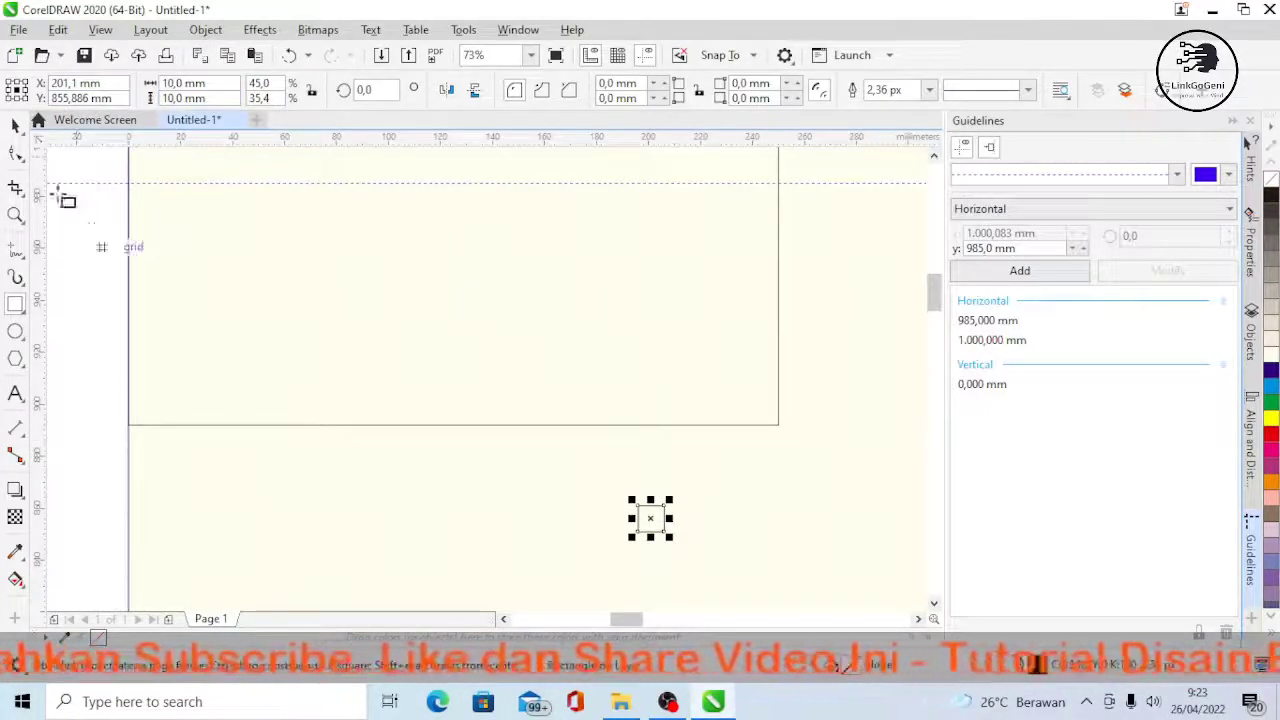
- Move the 10 mm square inside the corner rectangle, to about X 73 mm and Y 945 mm
left_click(15, 128)
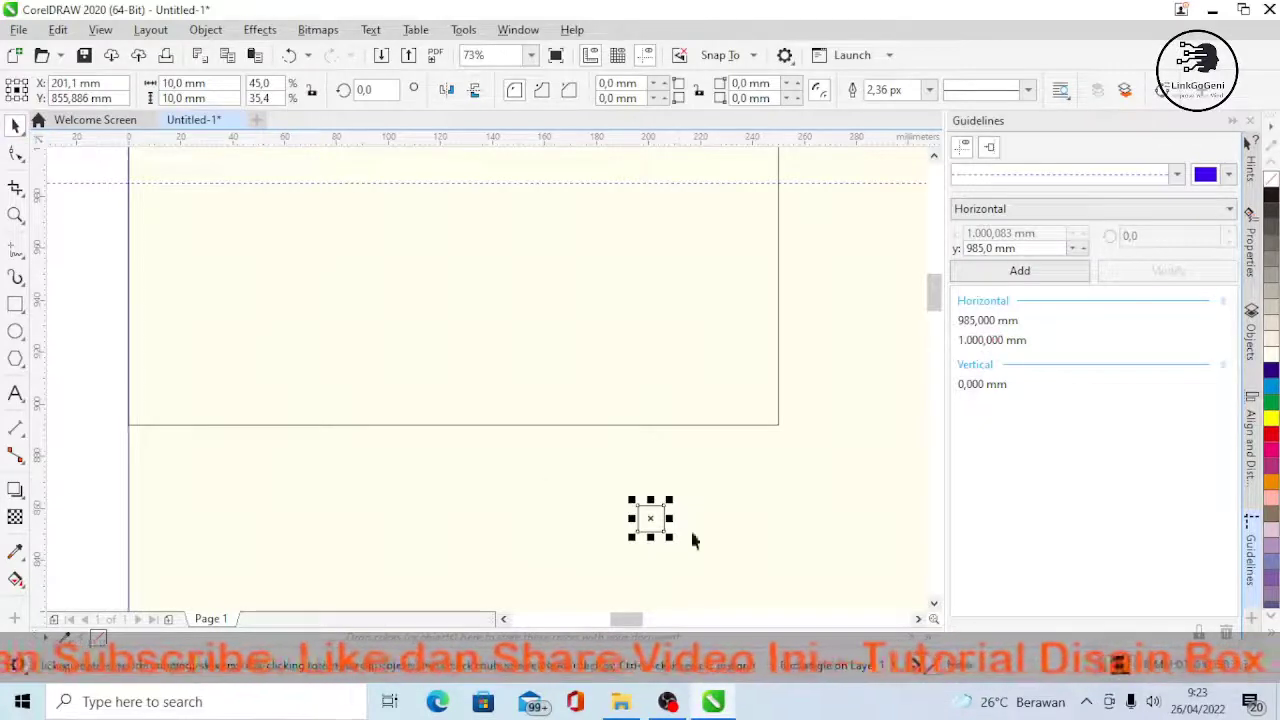
left_click_drag(651, 521, 317, 287)
left_click_drag(934, 290, 937, 250)
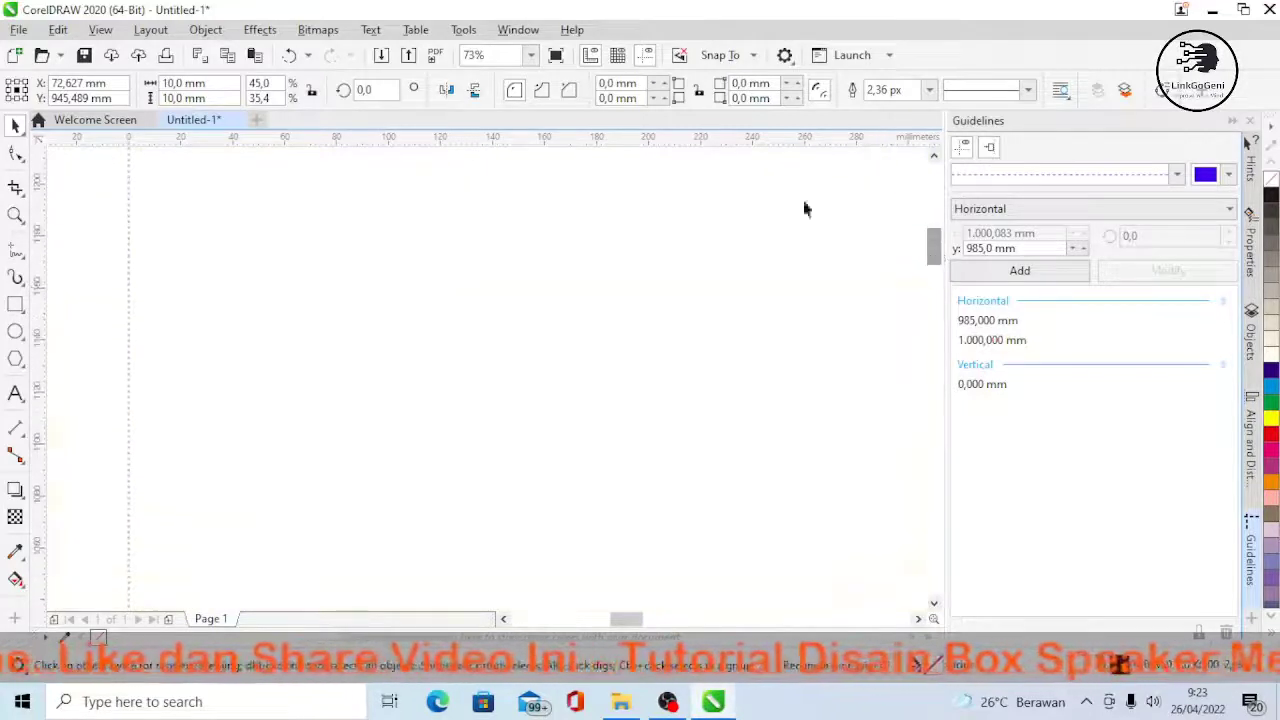
left_click(15, 216)
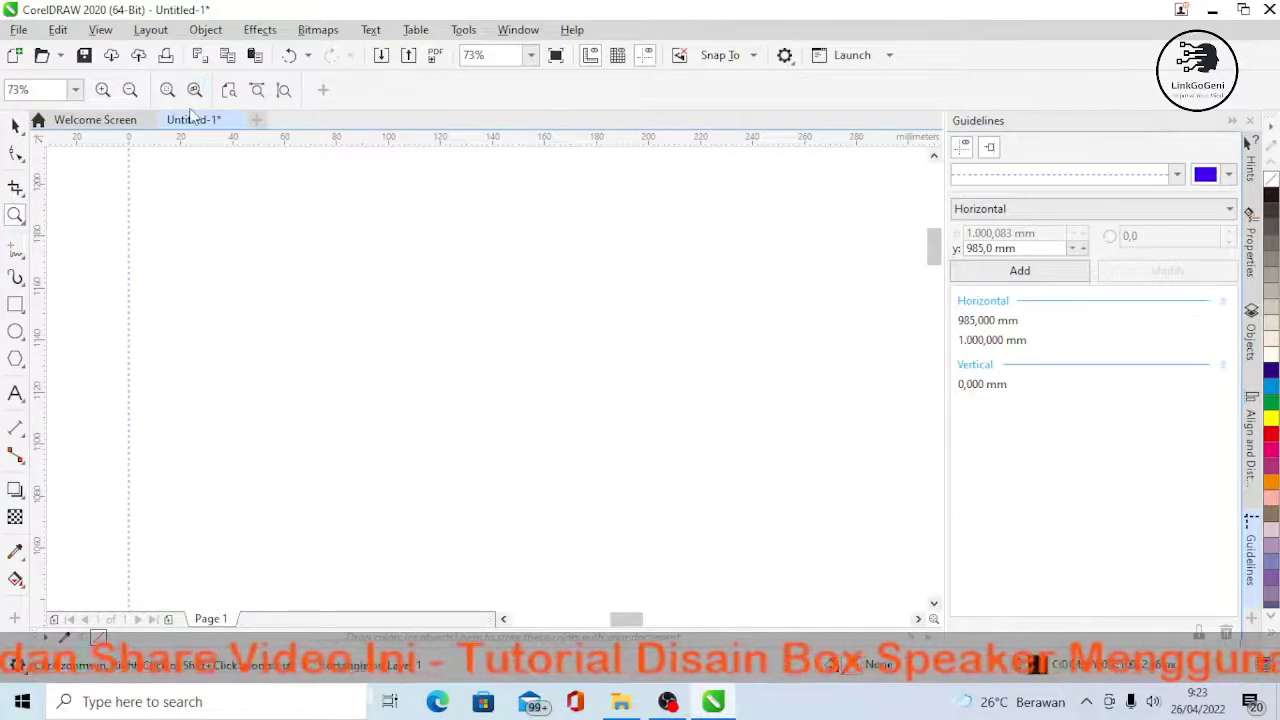
left_click(195, 90)
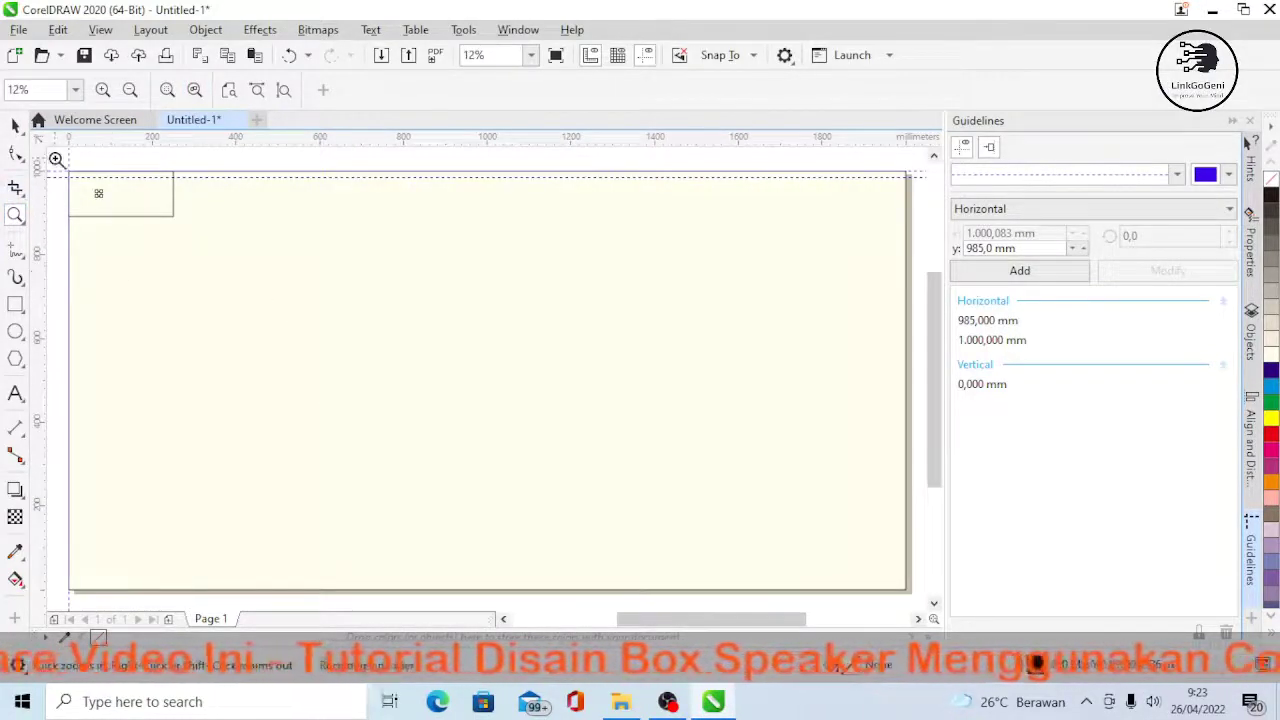
left_click_drag(56, 159, 194, 248)
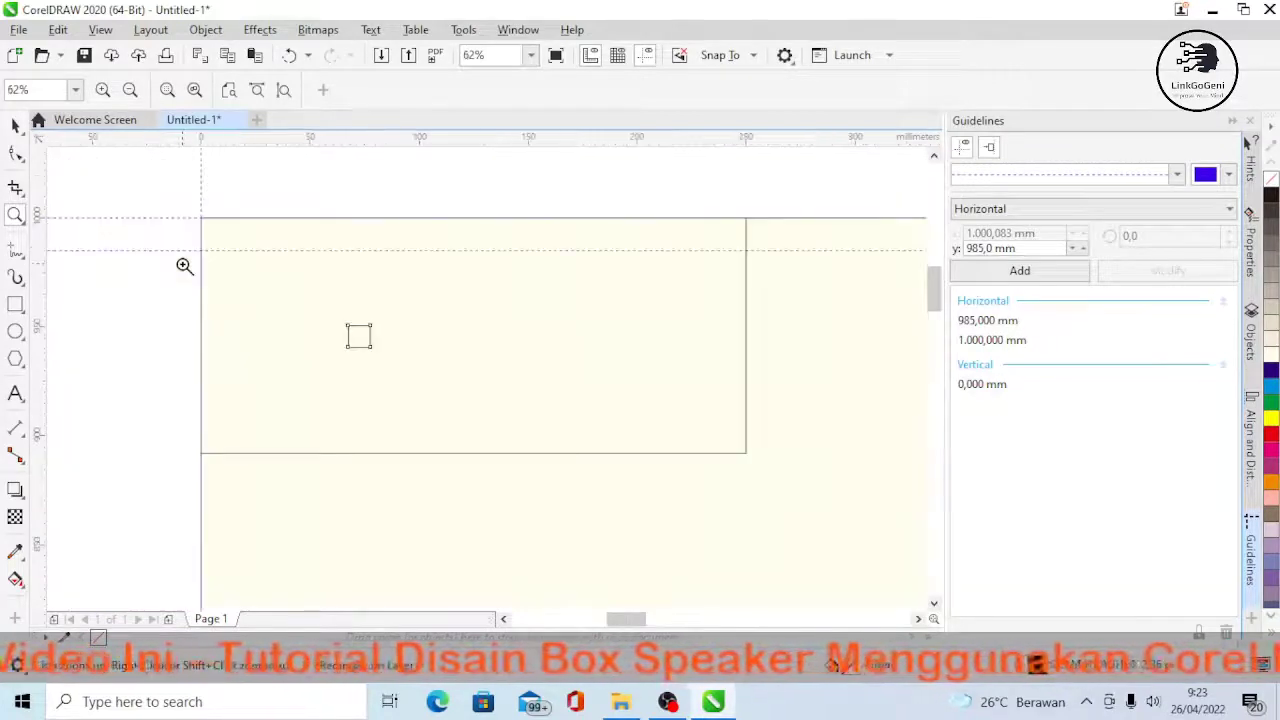
- Snap the 10 mm square into the panel's upper-left corner and move the 985 mm horizontal guideline to the square's lower edge at 990 mm
double_click(16, 128)
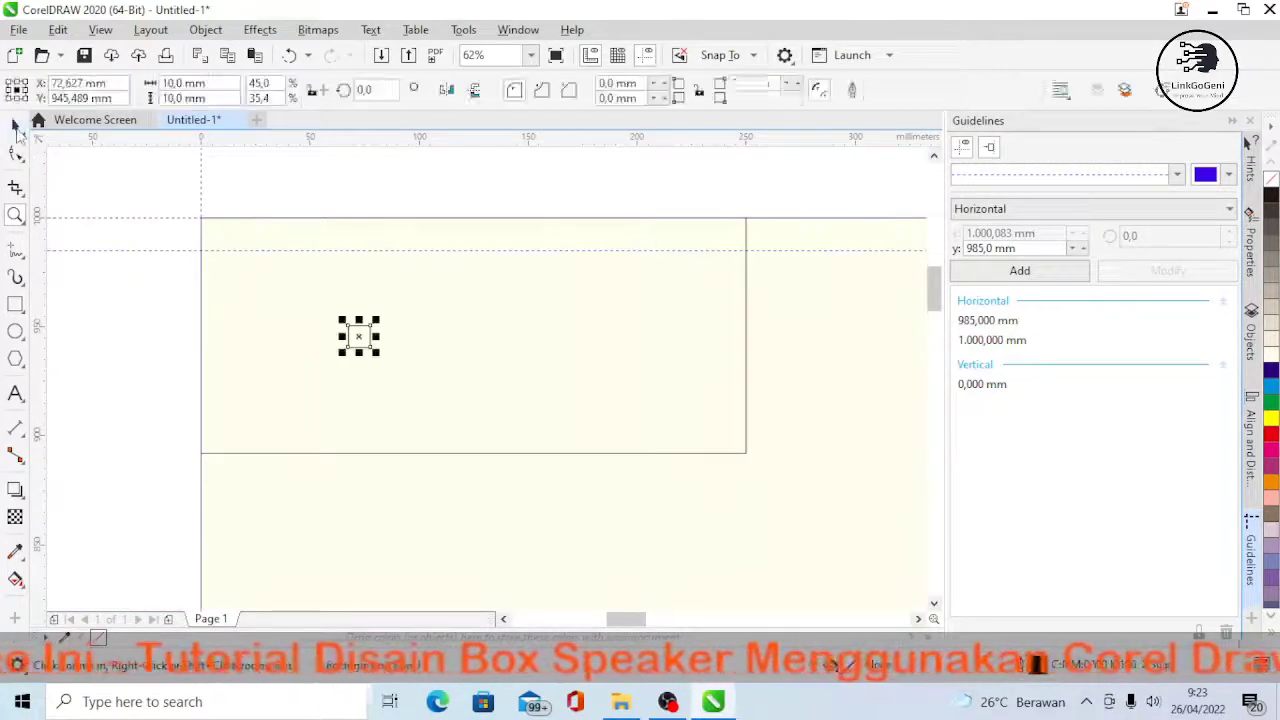
left_click_drag(370, 338, 220, 240)
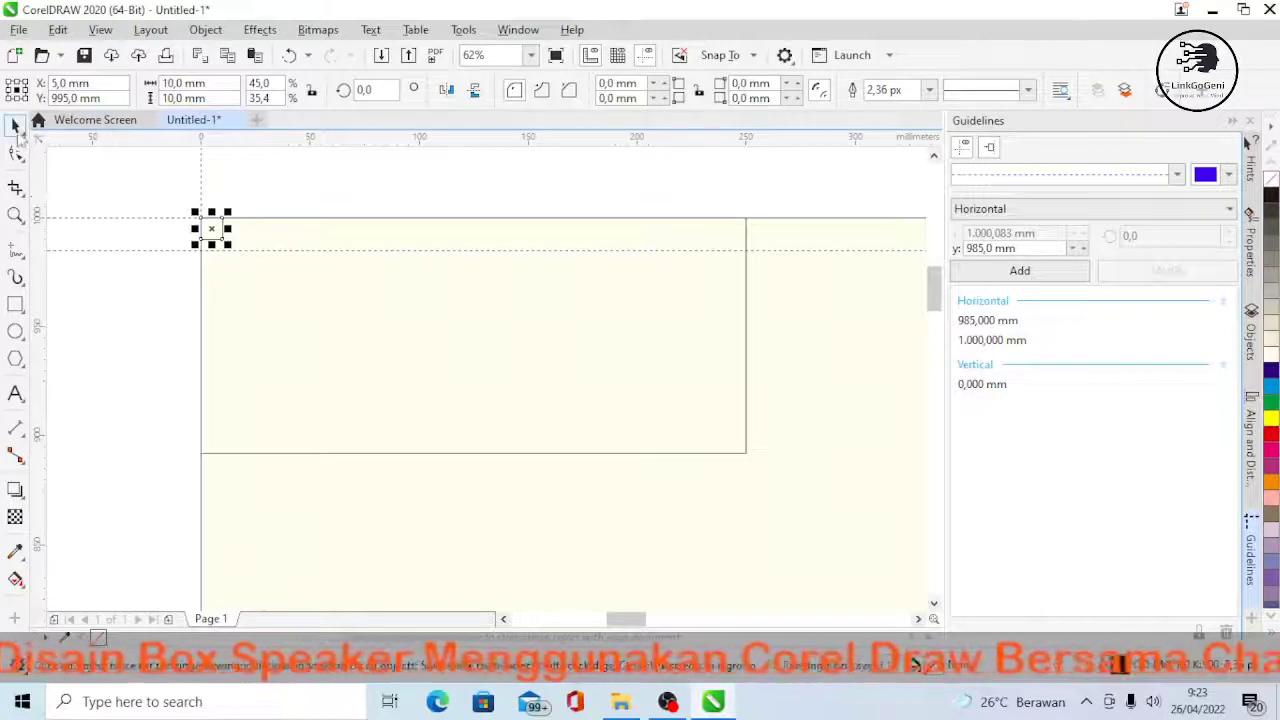
left_click(118, 250)
left_click_drag(118, 248, 116, 238)
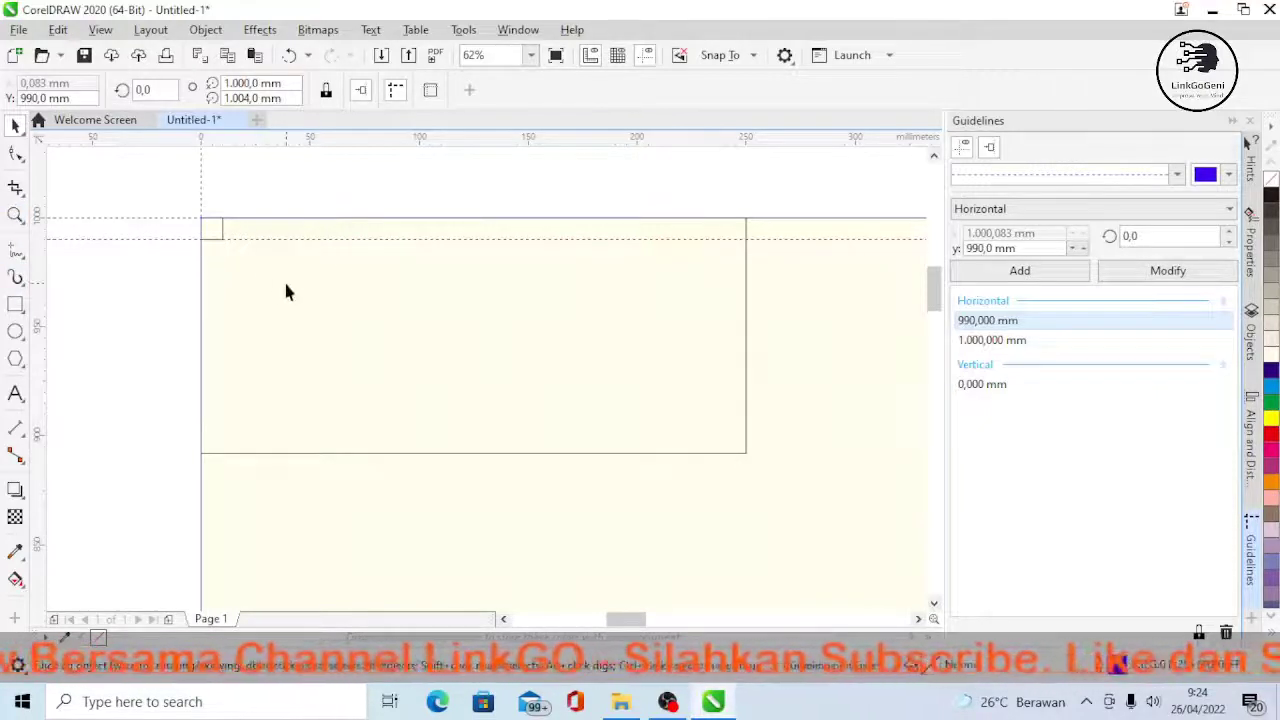
- Draw a circle below and to the right of the corner square and set its width and height to 20 mm
left_click(16, 333)
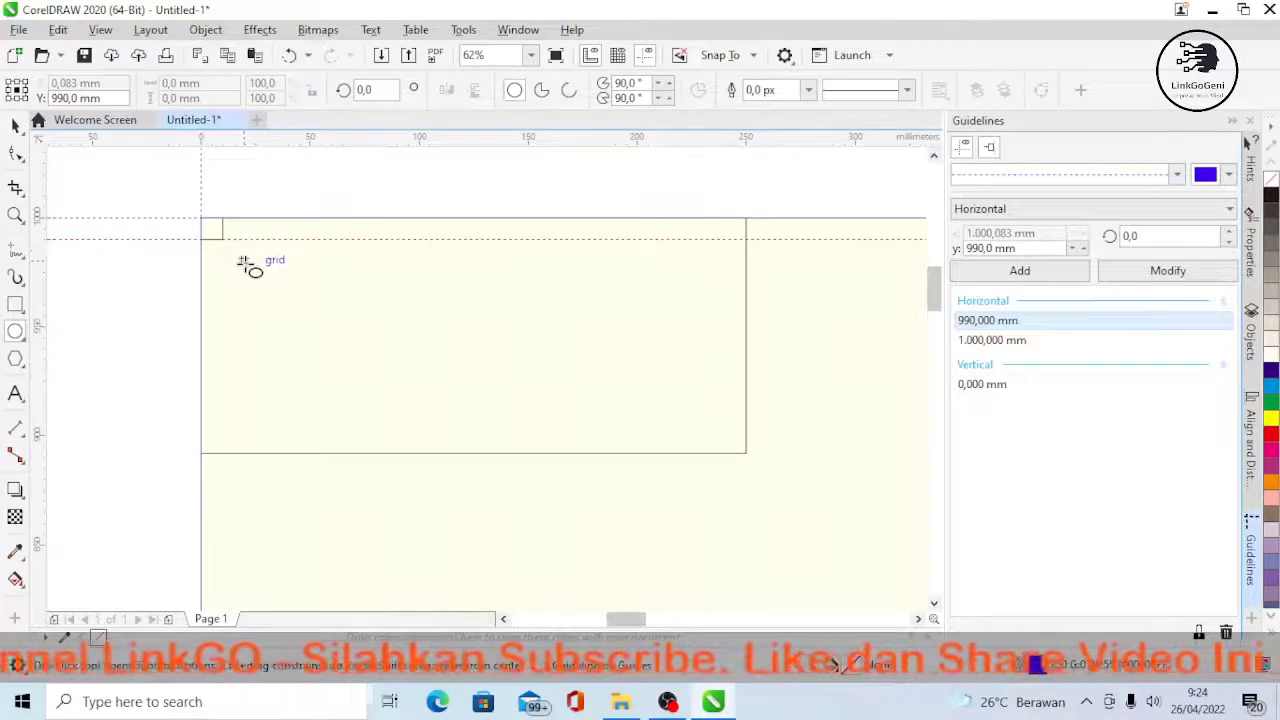
left_click_drag(244, 262, 294, 303)
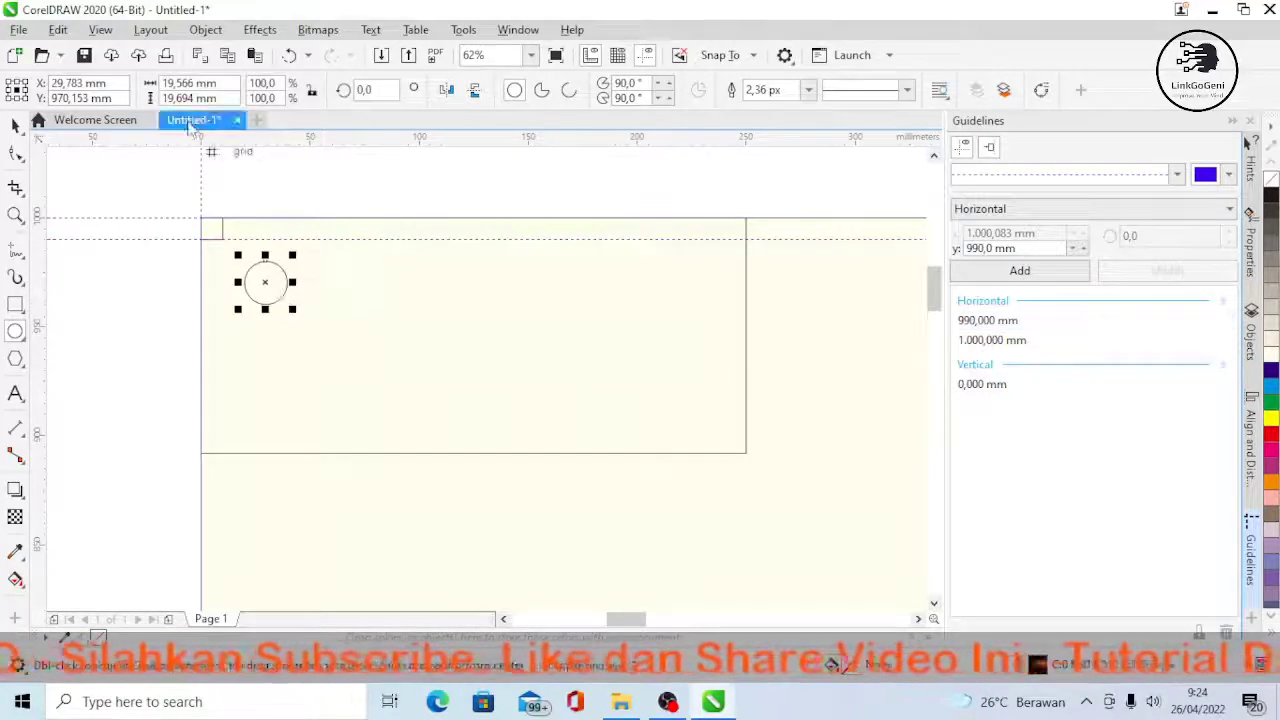
left_click_drag(193, 83, 148, 90)
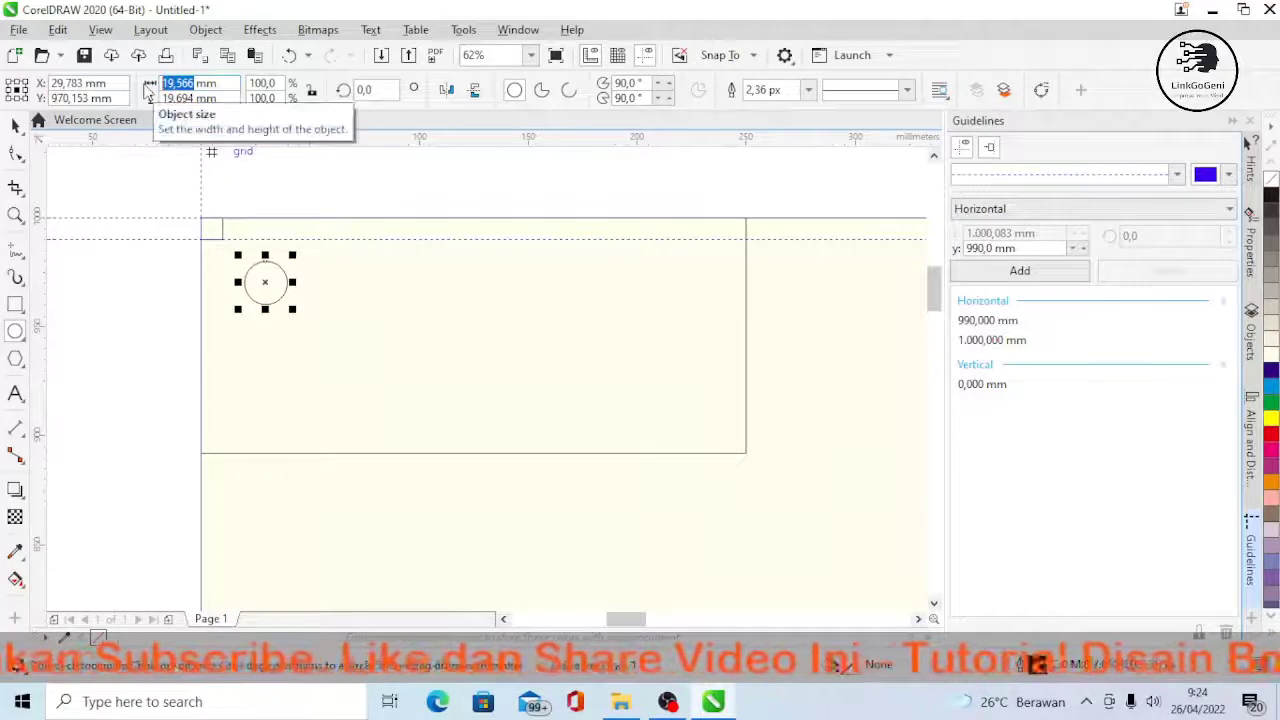
type("20")
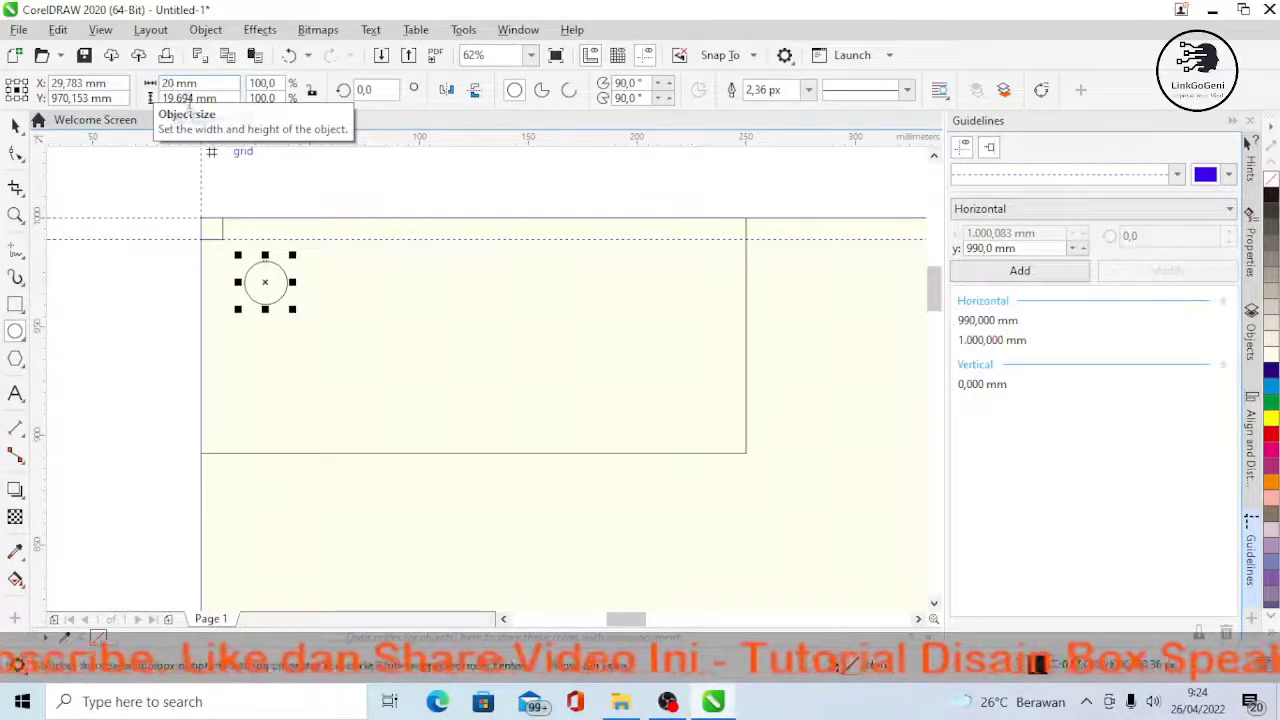
key("Tab")
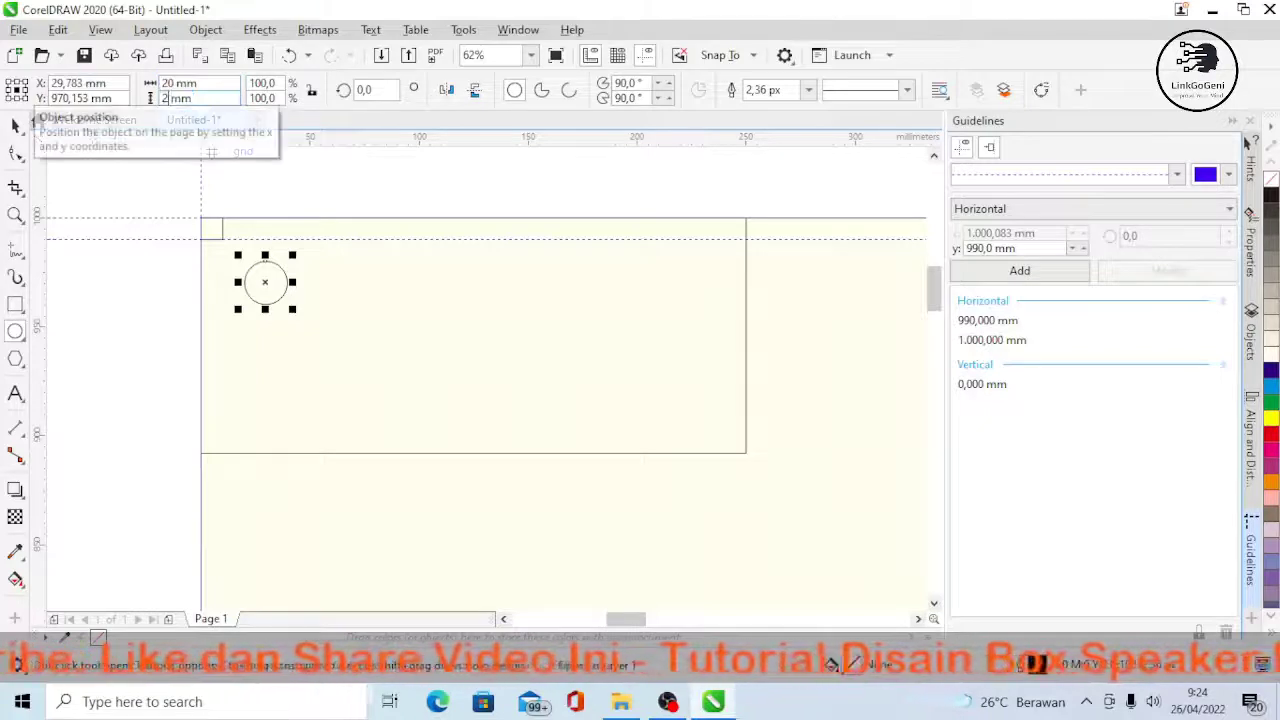
type("20")
key("Return")
- Move the 20 mm circle up against the 990 mm horizontal guideline, near the corner square
left_click(15, 122)
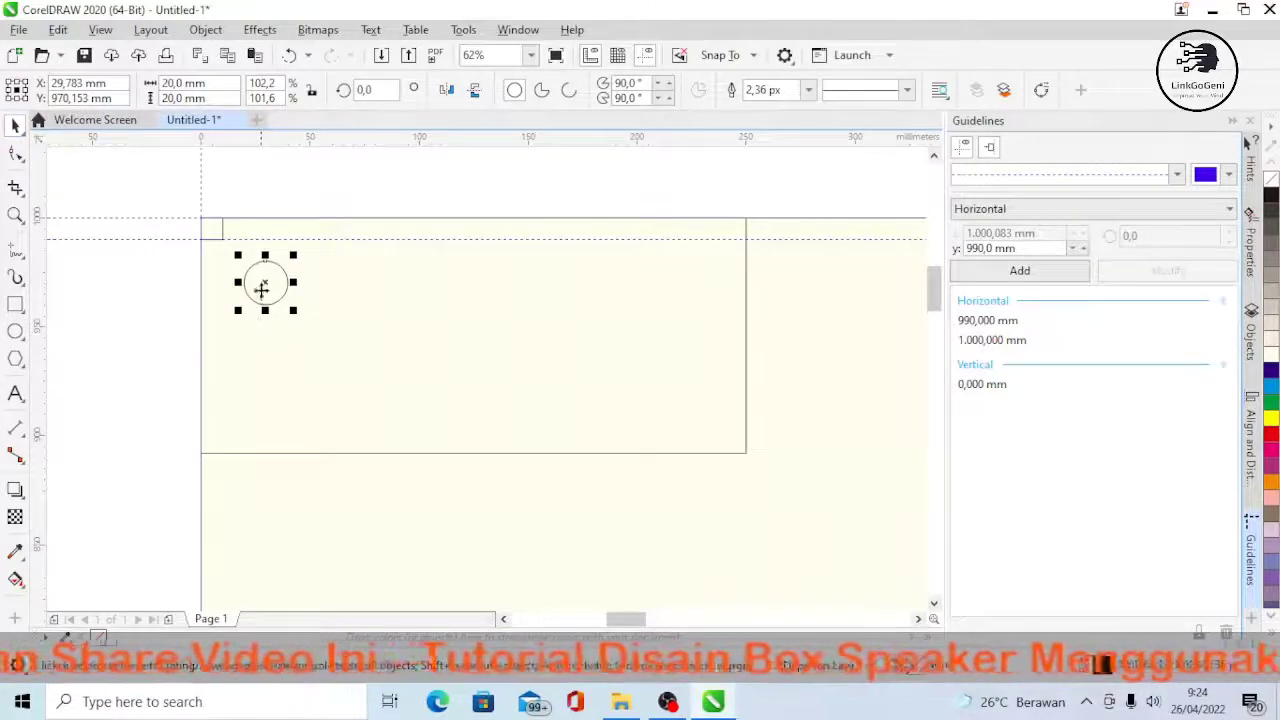
mouse_move(265, 282)
left_mouse_down()
mouse_move(240, 205)
mouse_move(252, 266)
left_mouse_up()
left_click(388, 300)
left_click(201, 262)
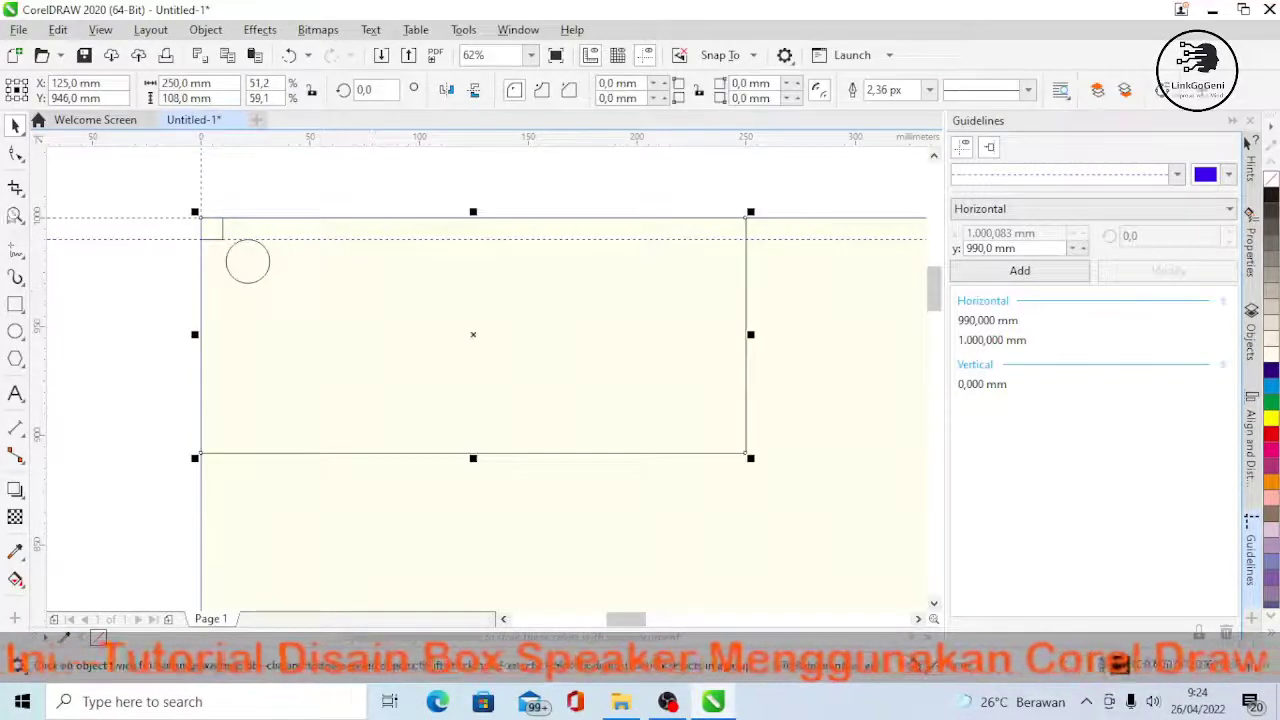
- Add a vertical guideline at X 10 mm along the corner square's right edge
left_click(15, 215)
left_click_drag(121, 195, 309, 331)
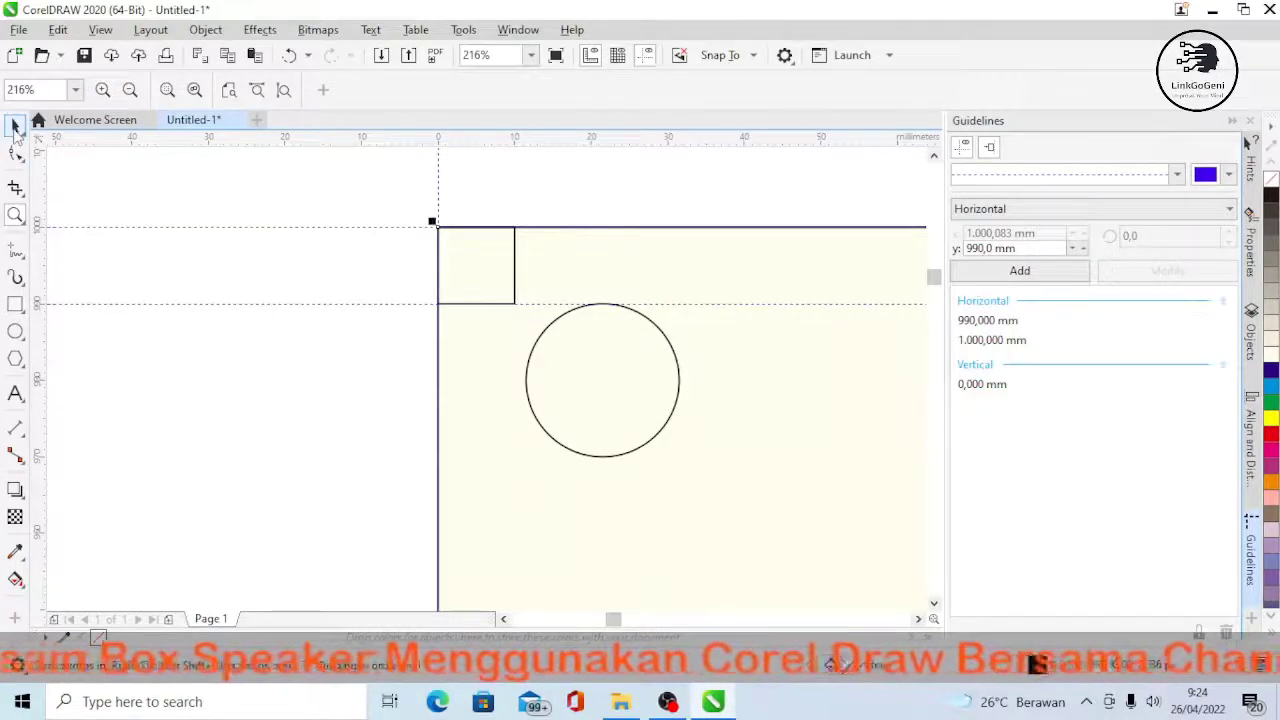
left_click(15, 127)
left_click_drag(42, 364, 514, 420)
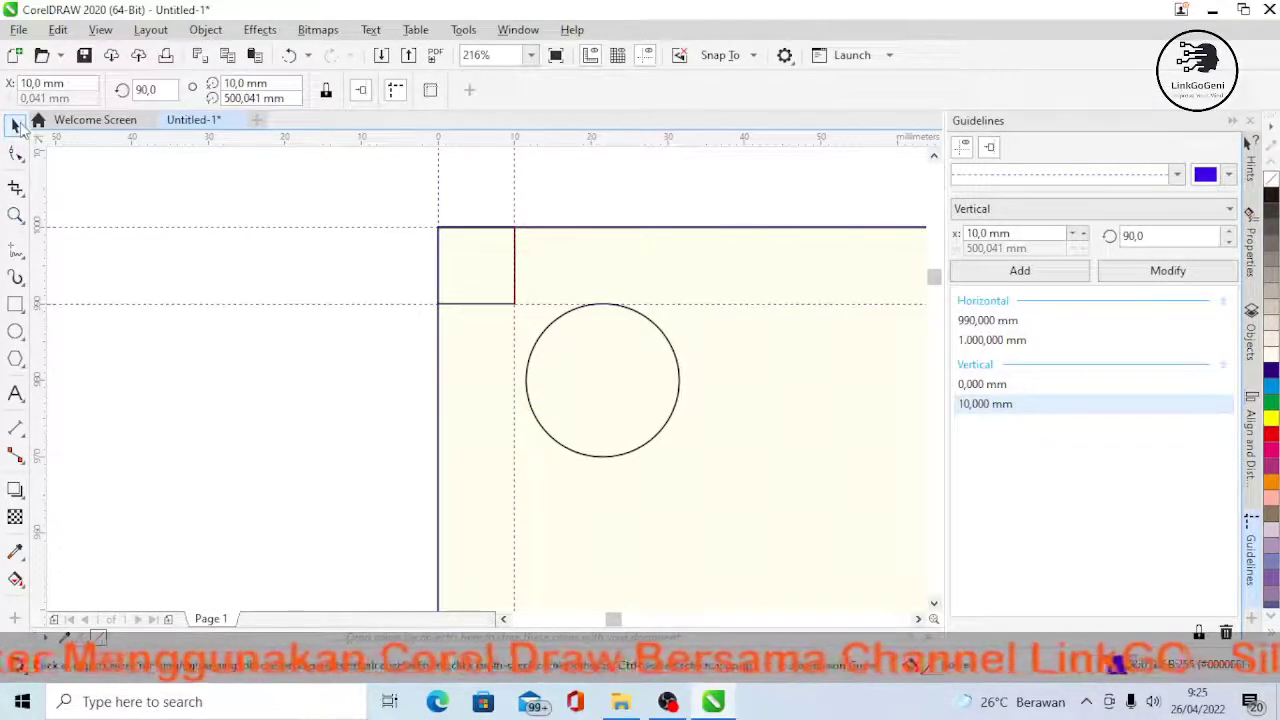
- Snap the circle against the 10 mm vertical and 990 mm horizontal guidelines, centred at X 20 mm and Y 980 mm
left_click(608, 352)
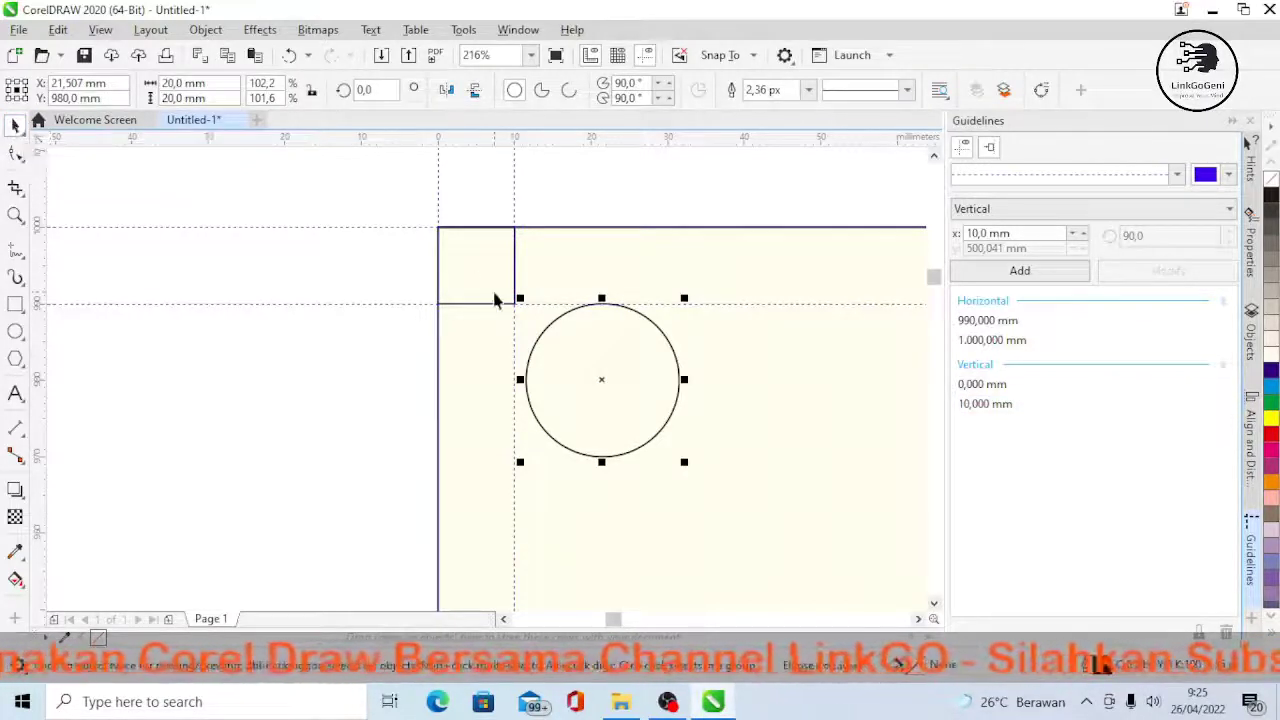
mouse_move(588, 340)
left_mouse_down()
mouse_move(583, 357)
mouse_move(570, 352)
mouse_move(580, 341)
mouse_move(580, 357)
left_mouse_up()
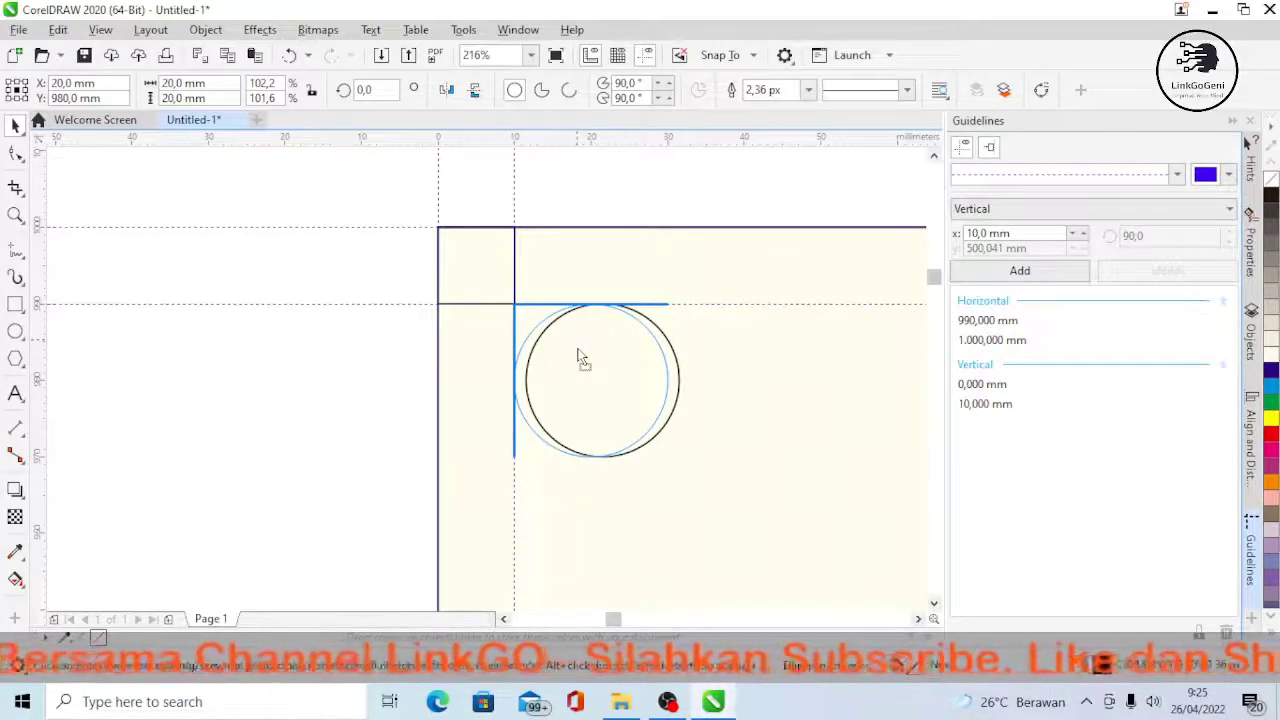
left_click_drag(578, 352, 580, 349)
left_click(797, 372)
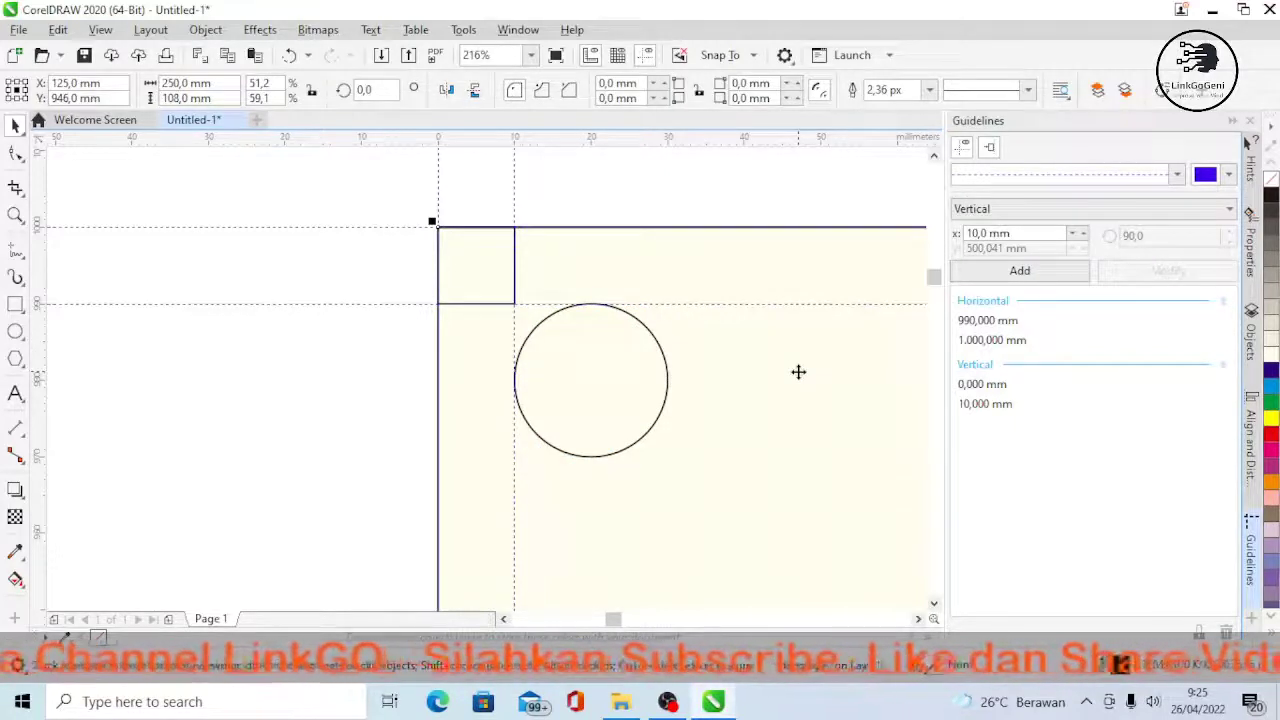
- Copy the 10 mm corner square horizontally to the panel's upper-right corner, at about X 245.4 mm and Y 995 mm
left_click(918, 620)
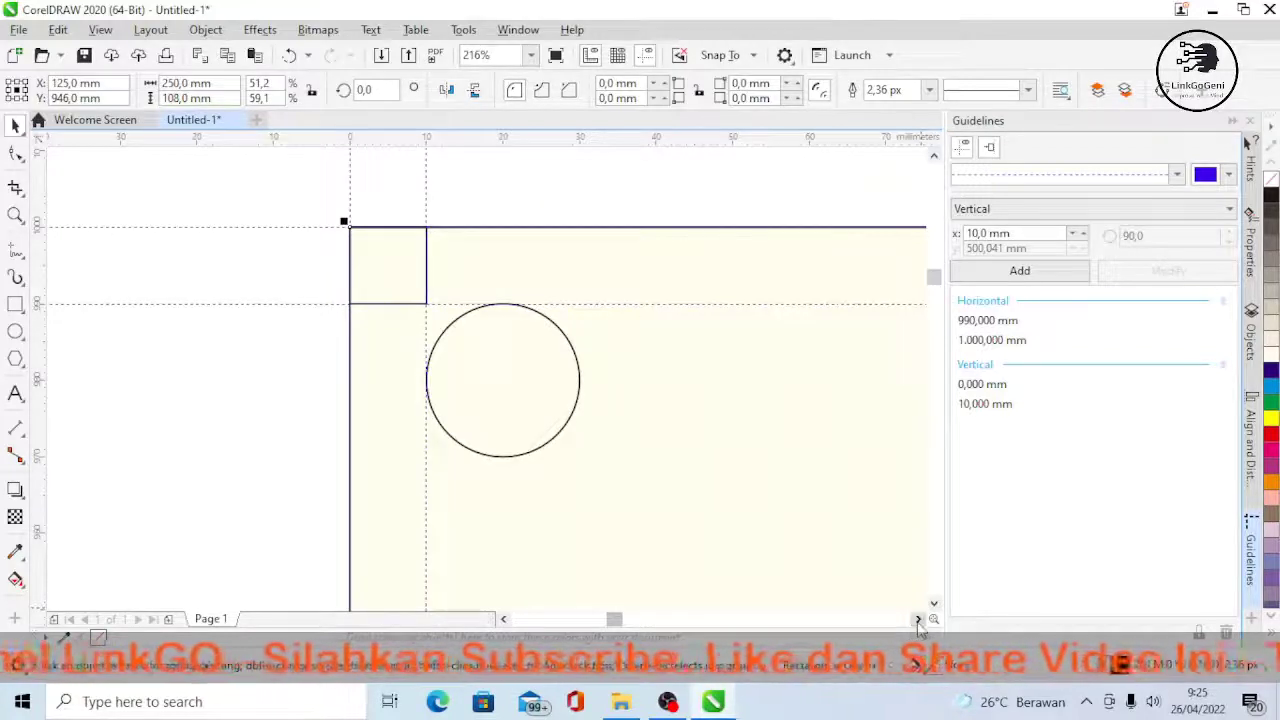
left_click(918, 620)
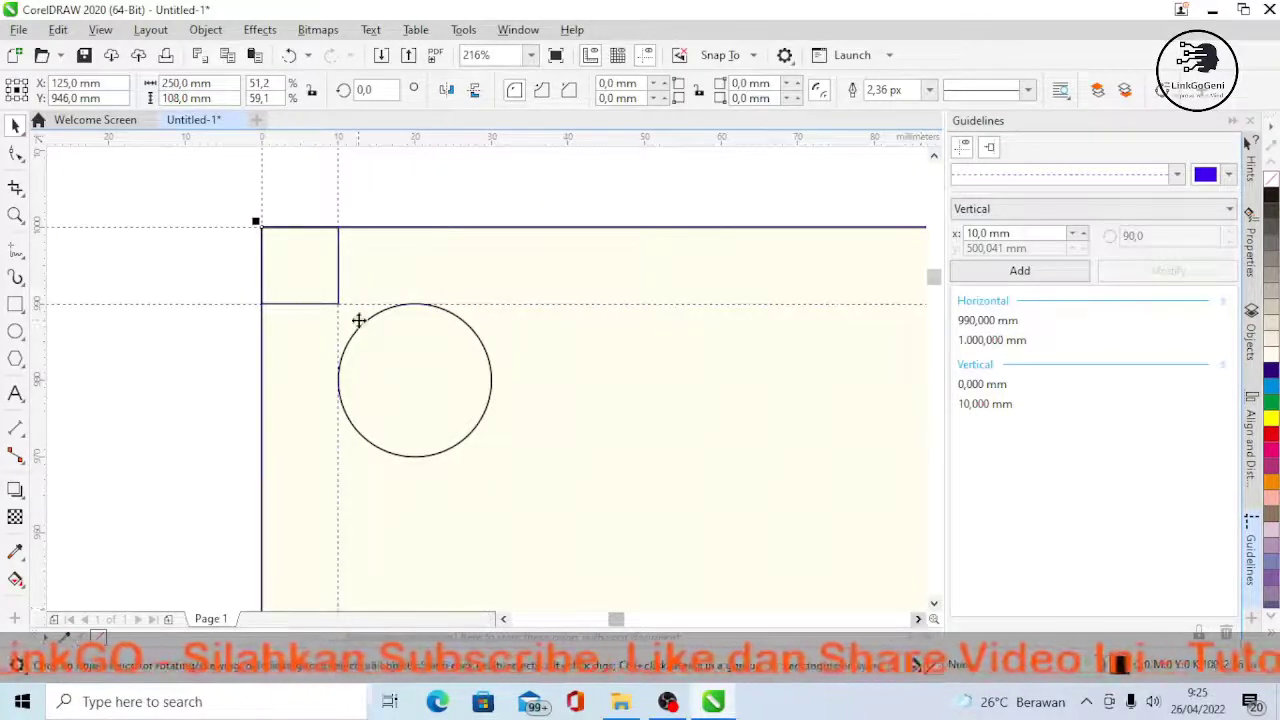
left_click(14, 217)
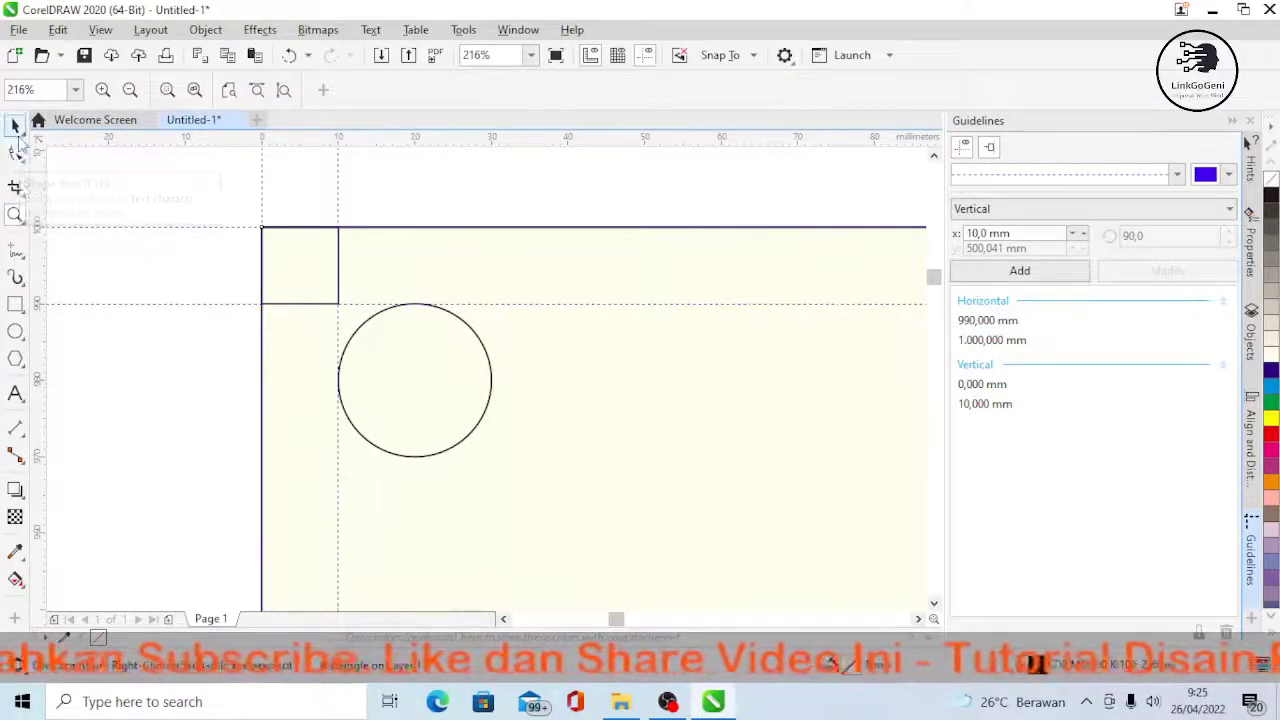
left_click(195, 90)
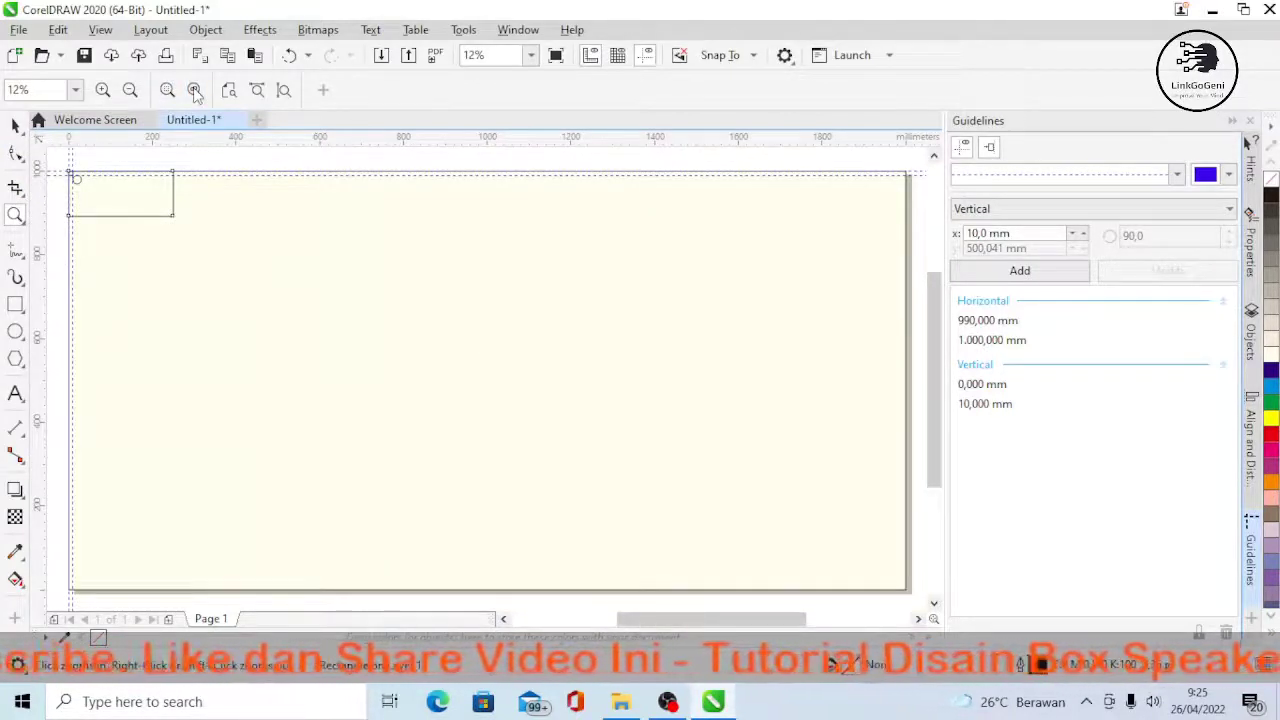
left_click_drag(69, 170, 216, 258)
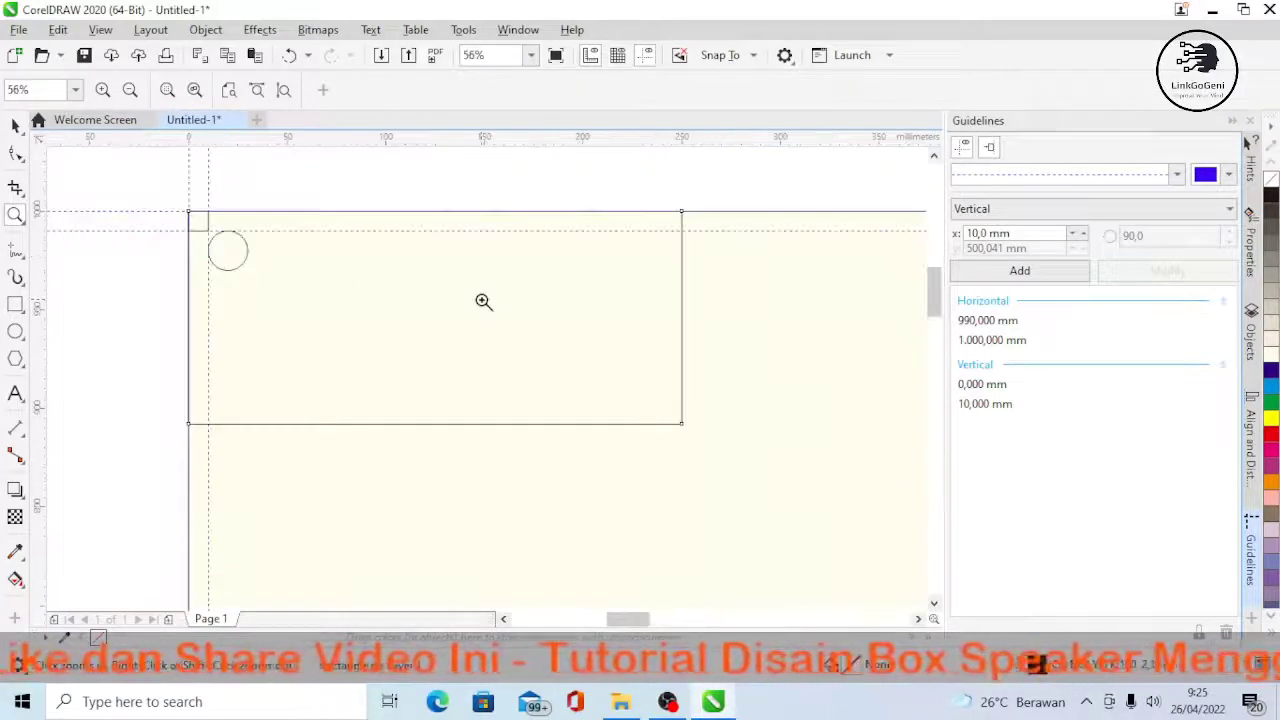
left_click(15, 125)
left_click(190, 232)
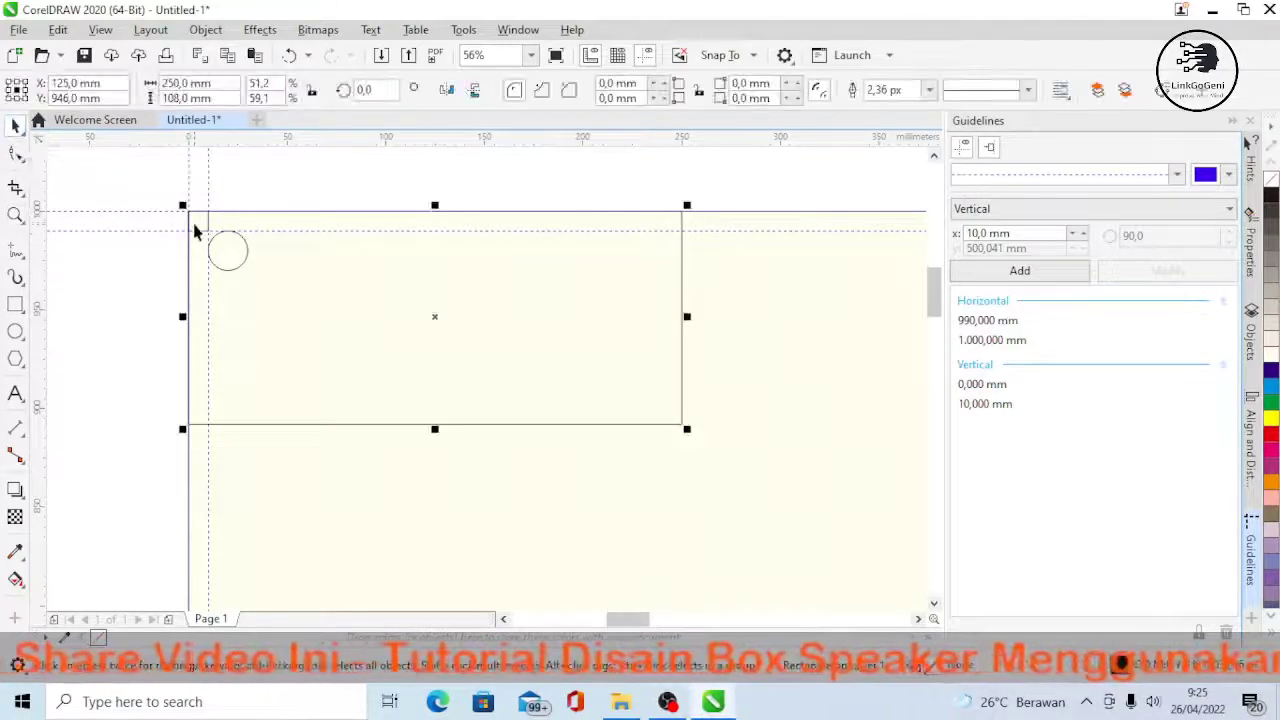
left_click(195, 222)
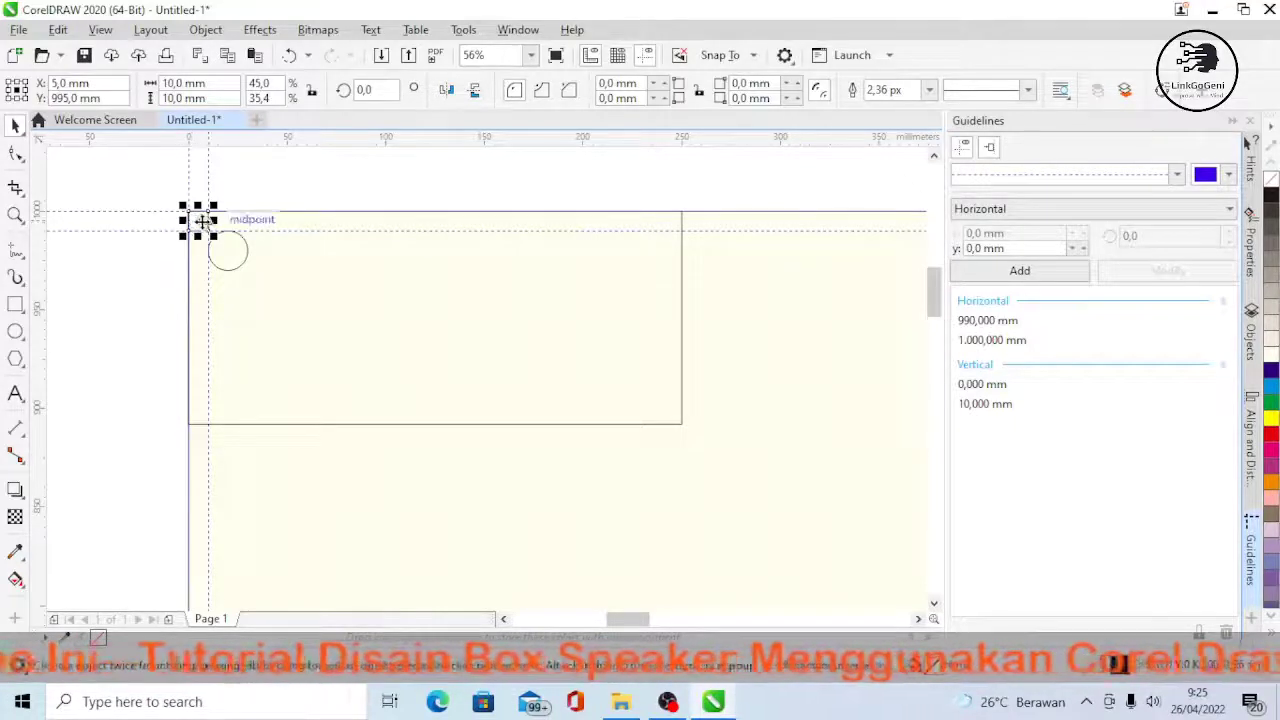
left_click_drag(200, 220, 671, 220)
- Add a vertical guideline along the panel's right edge and set its X position to 250 mm
key("z")
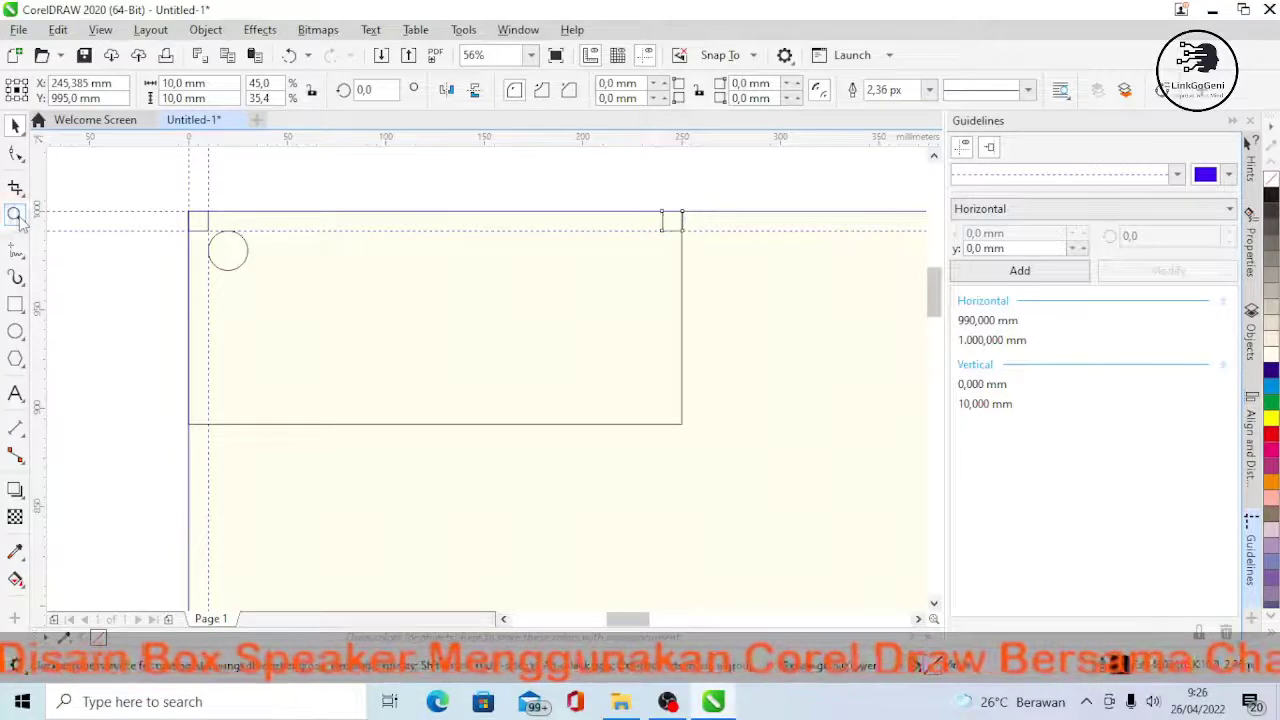
left_click(737, 297, "shift")
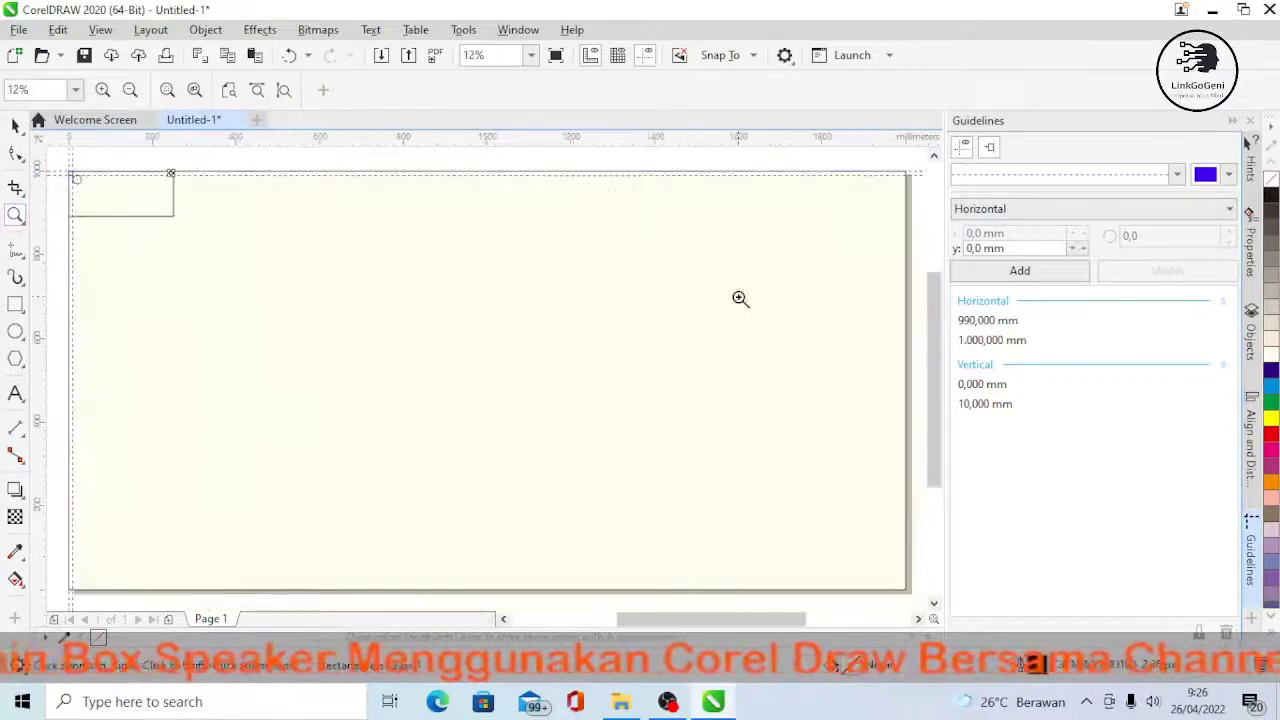
left_click_drag(137, 150, 212, 219)
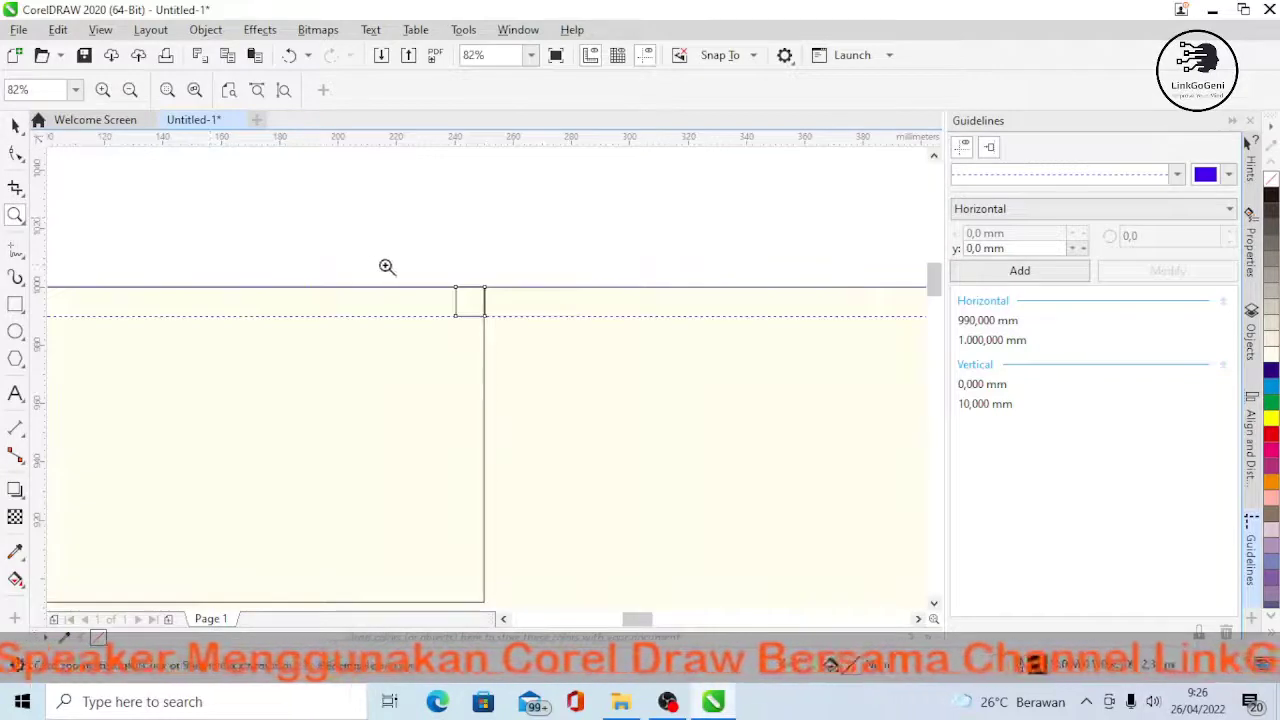
left_click(492, 357)
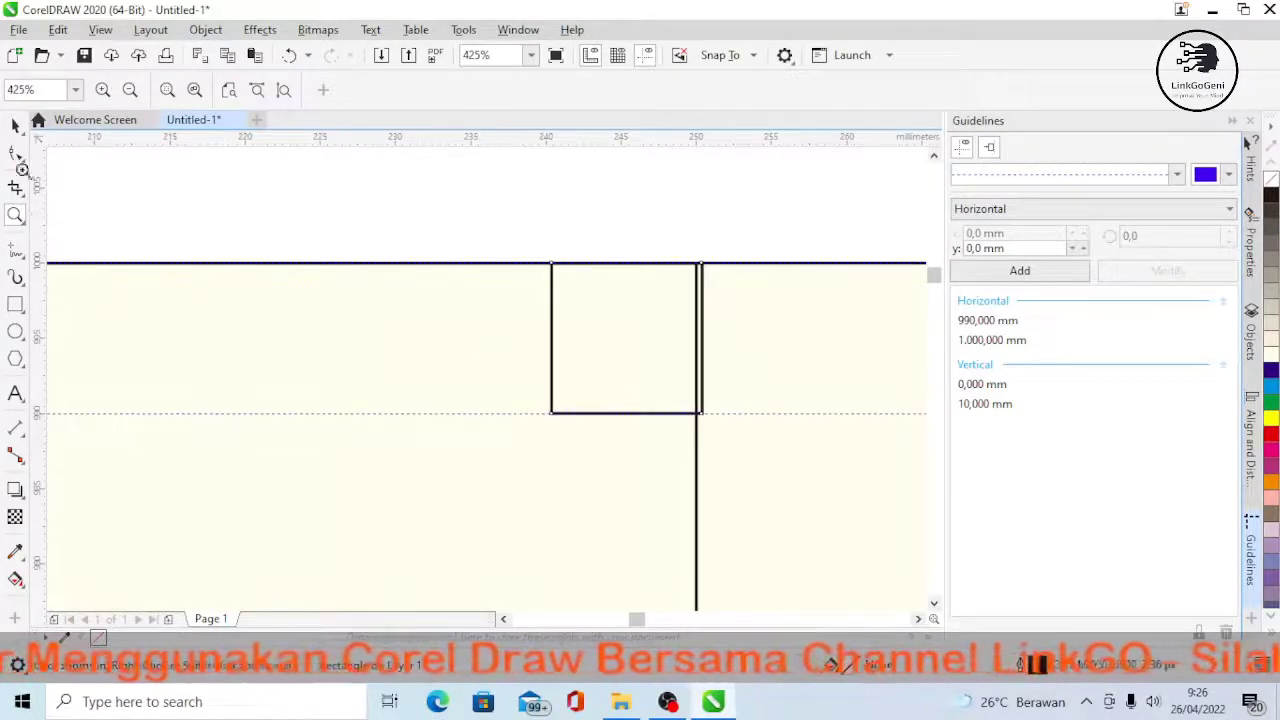
left_click(15, 125)
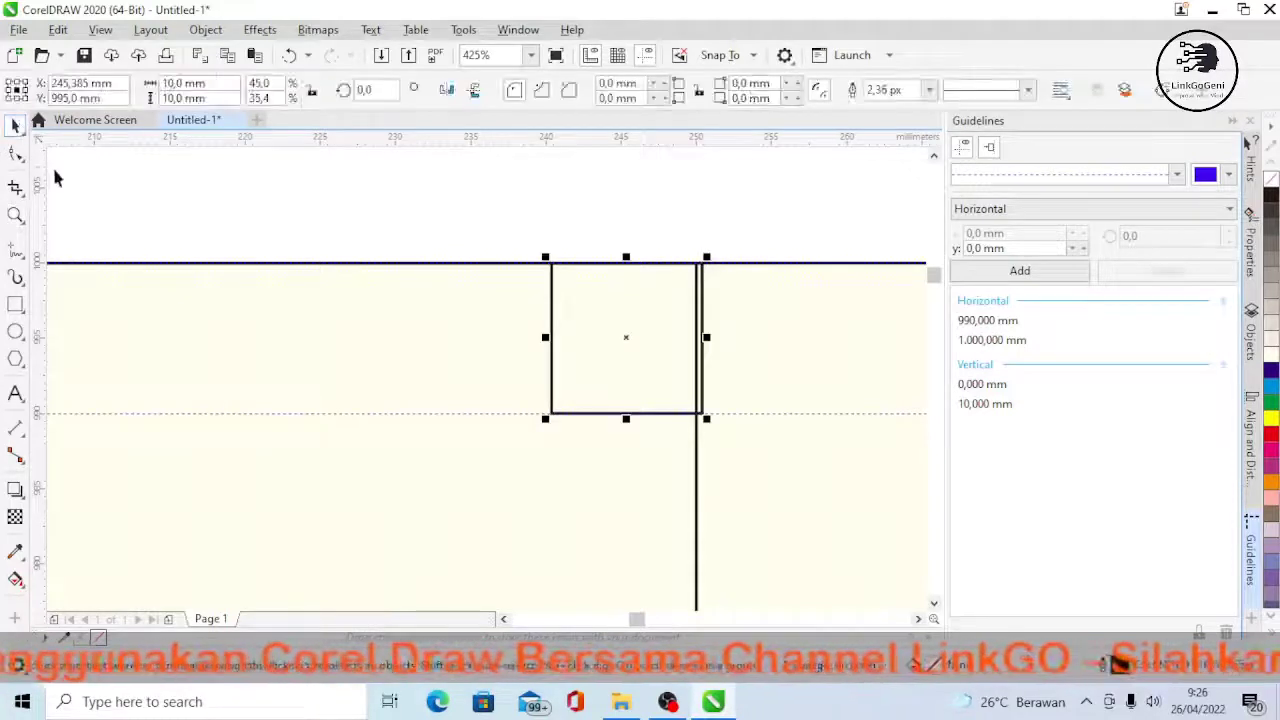
left_click_drag(57, 178, 696, 238)
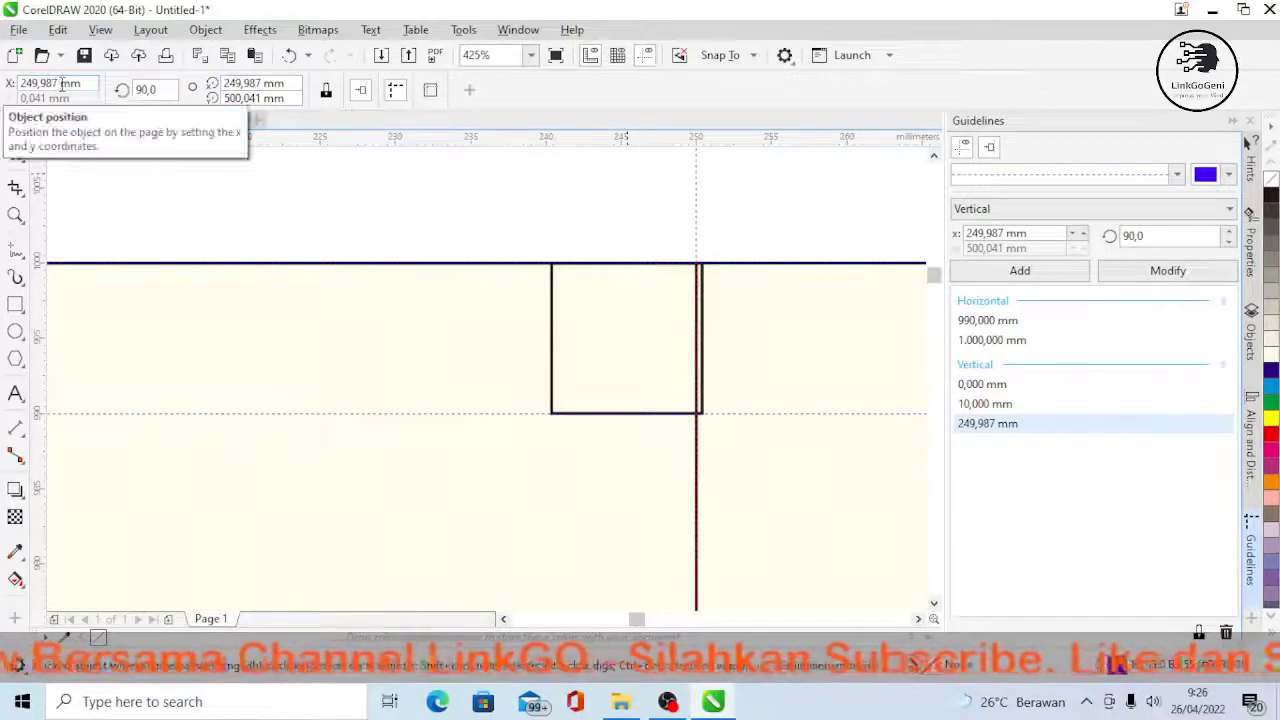
left_click_drag(60, 84, 4, 86)
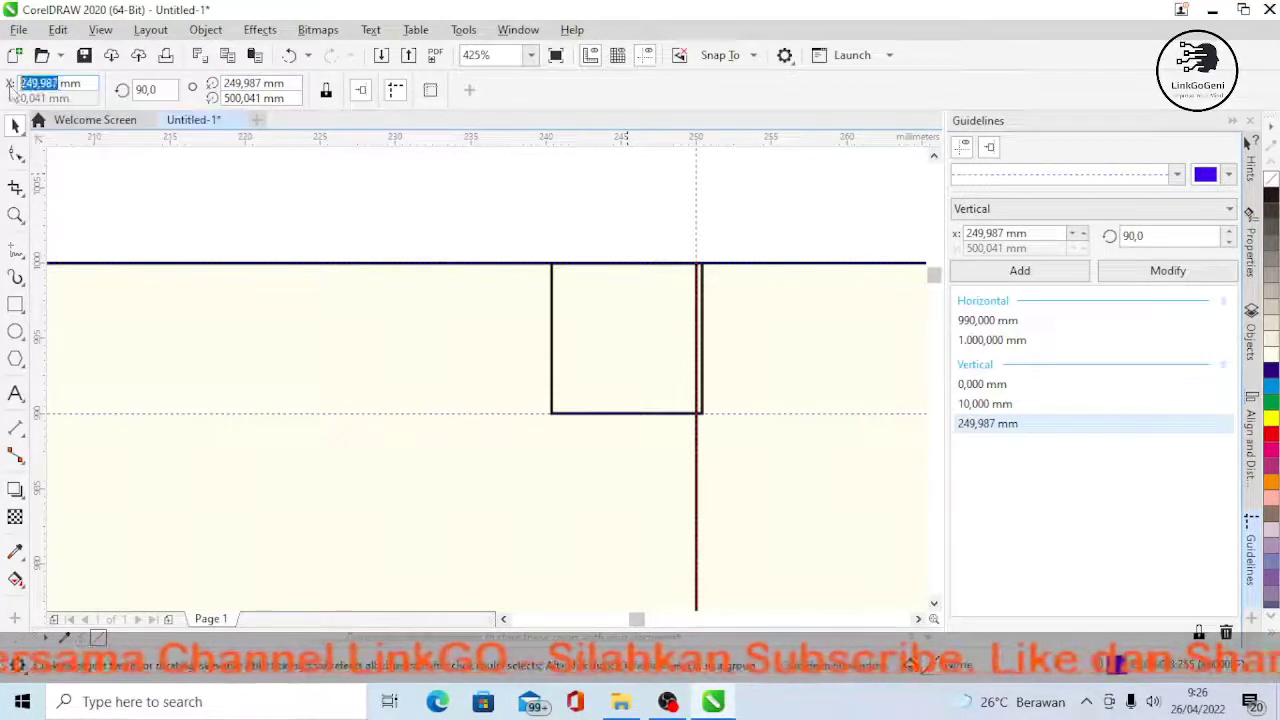
type("250")
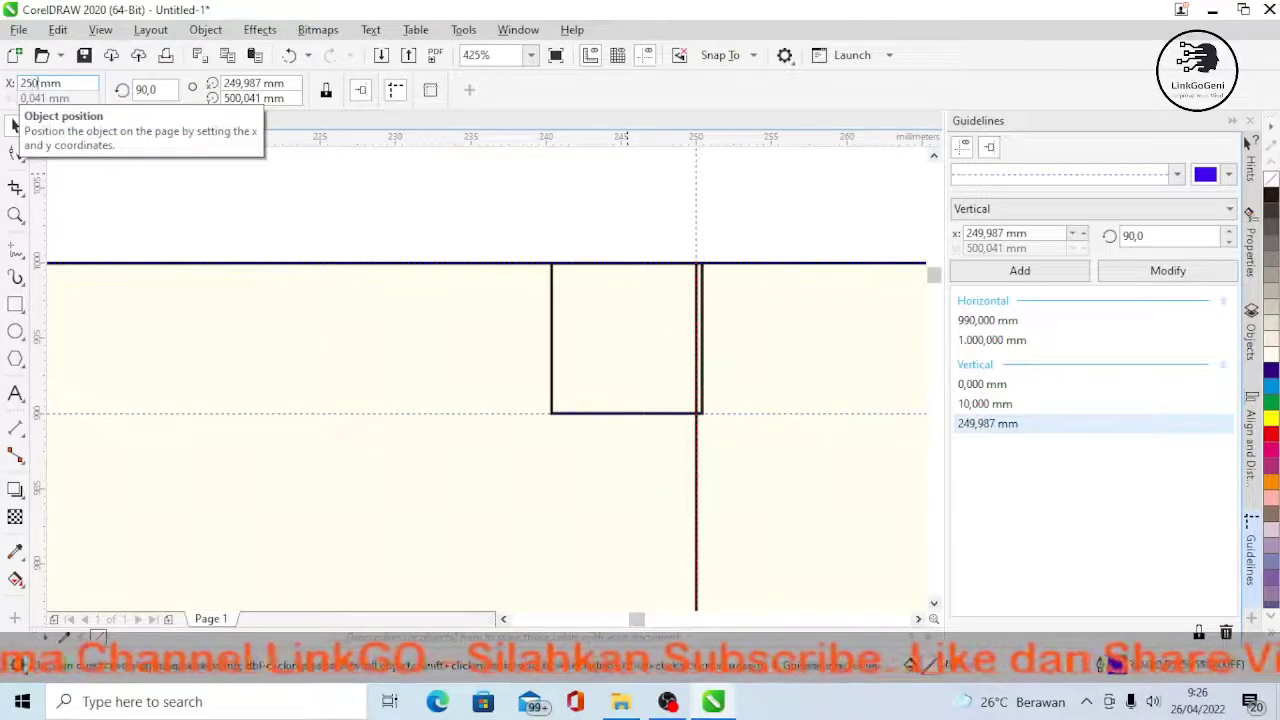
key("Return")
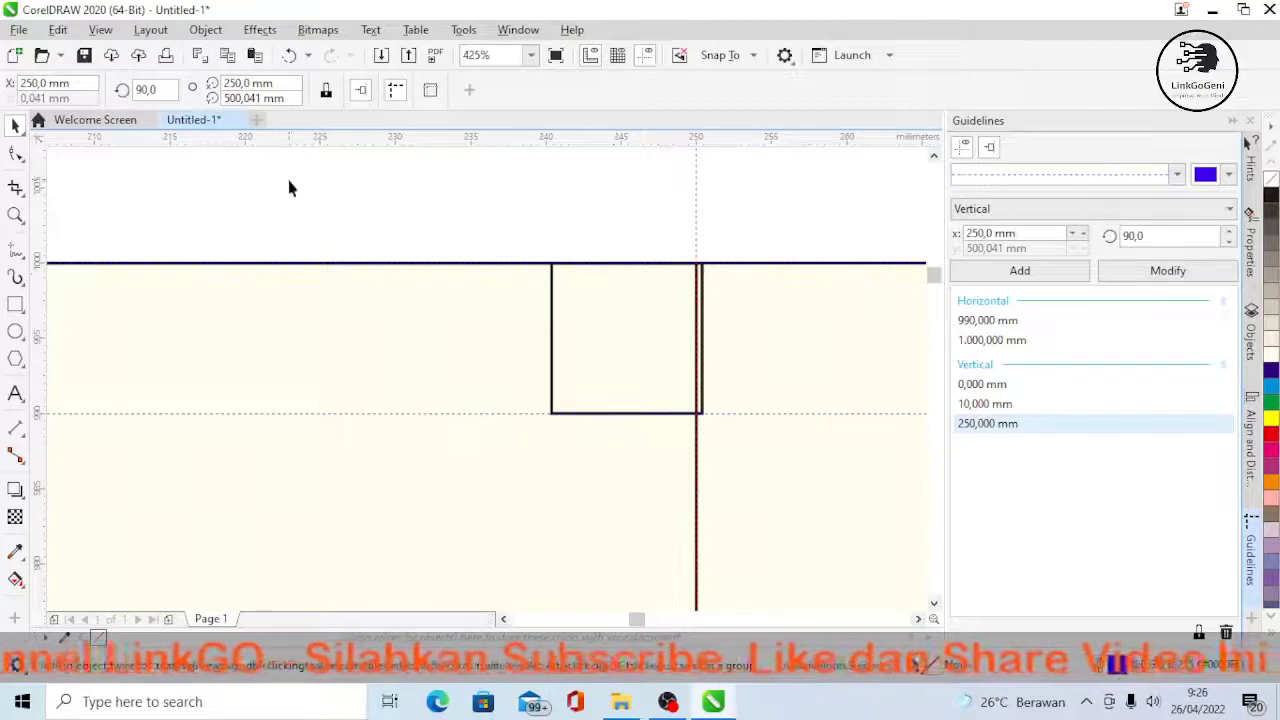
- Snap the copied square against the 250 mm vertical guideline, centred at X 245 mm and Y 995 mm
left_click(607, 328)
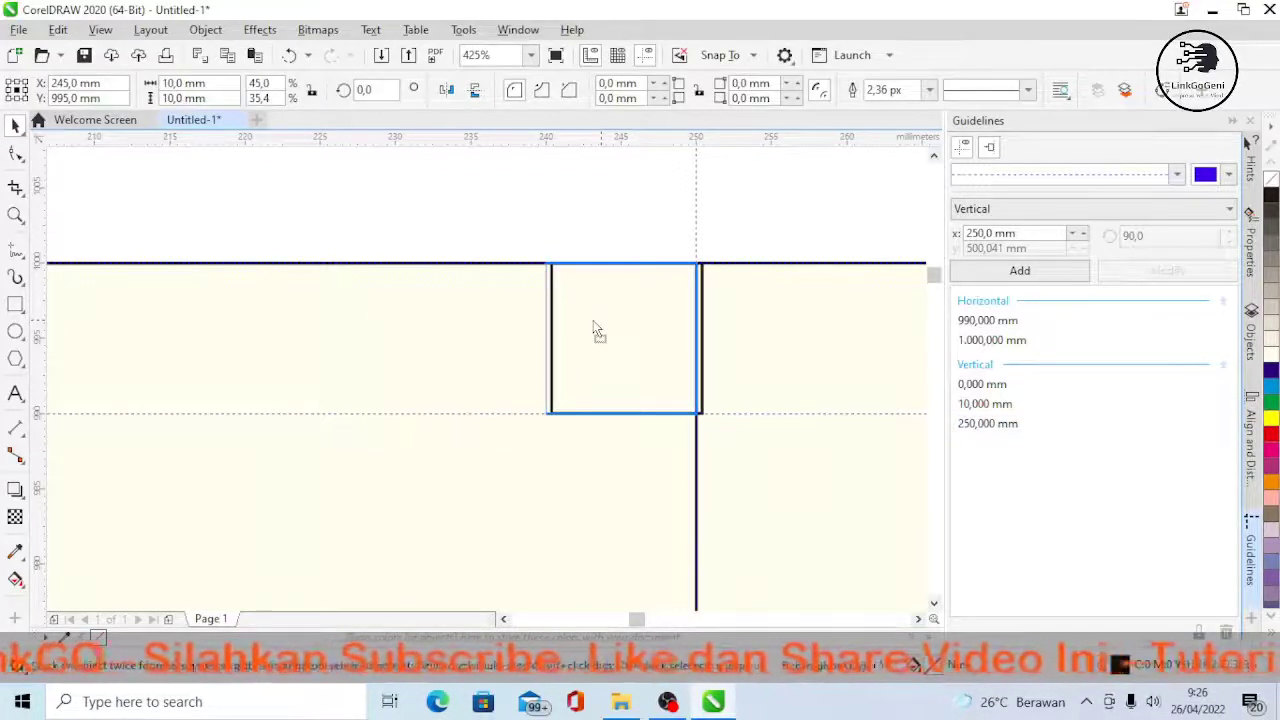
mouse_move(608, 331)
left_mouse_down()
mouse_move(723, 334)
mouse_move(600, 316)
left_mouse_up()
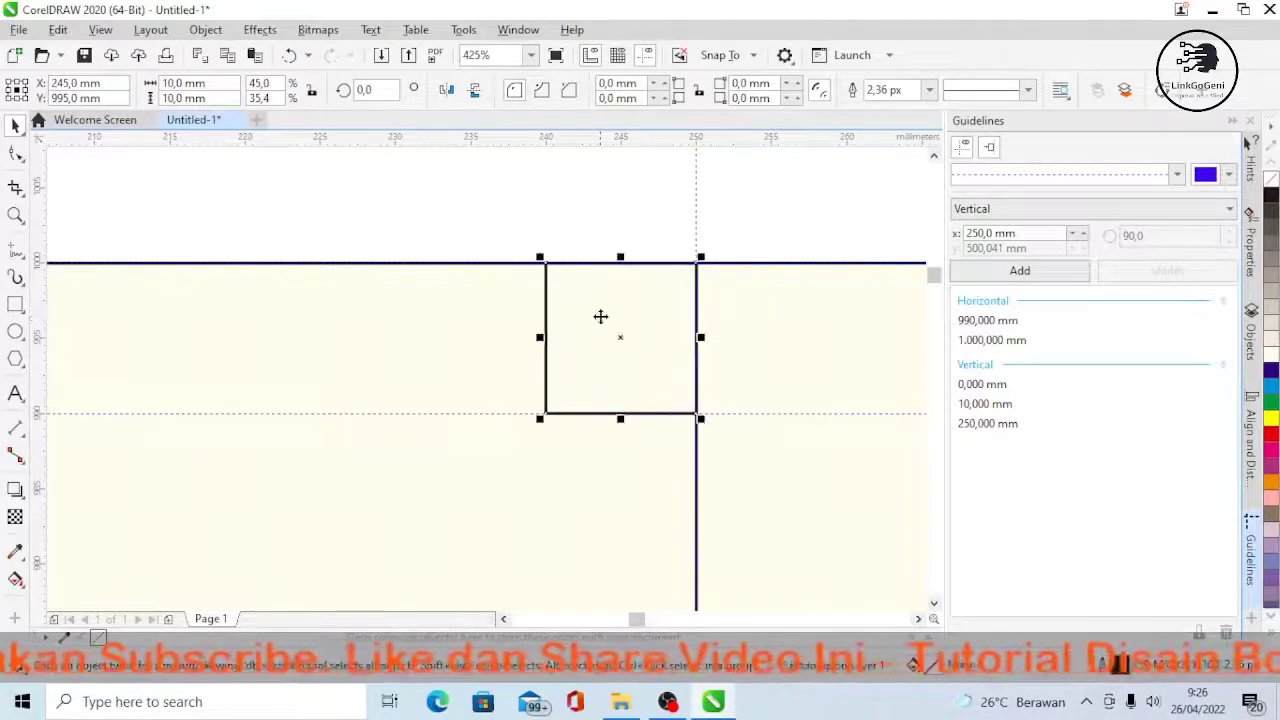
left_click(606, 200)
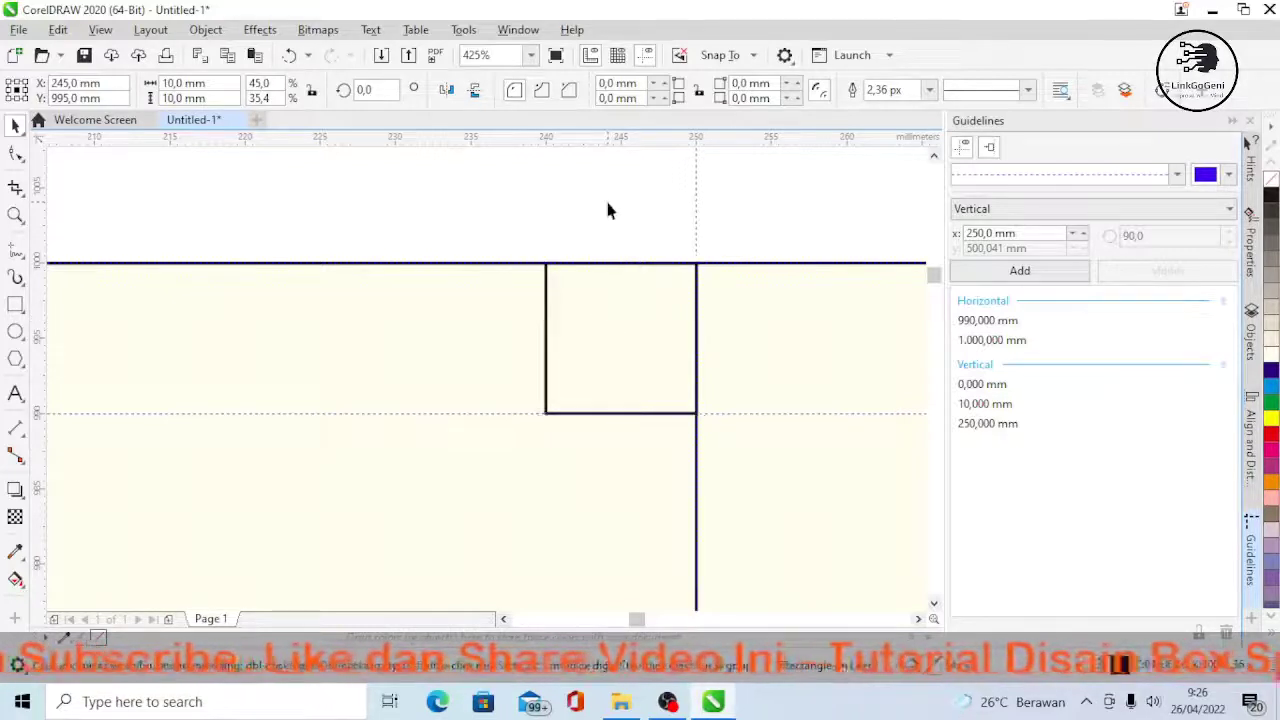
left_click(16, 214)
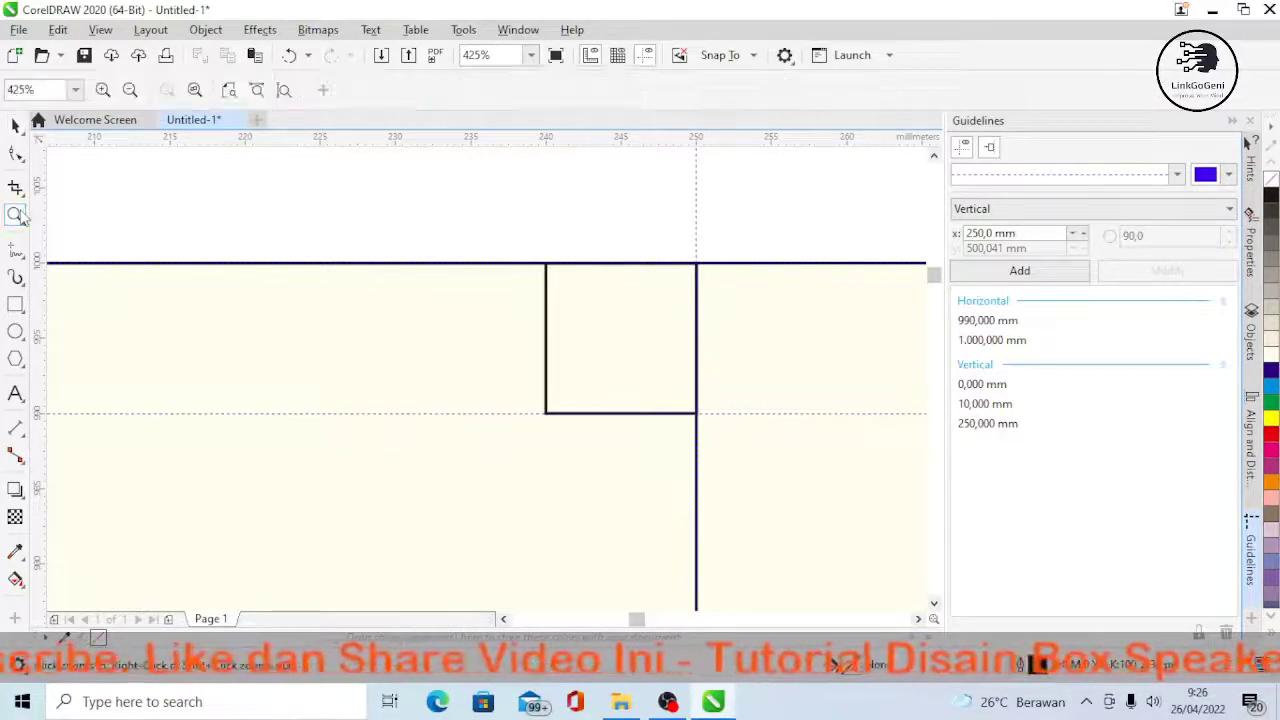
- Add a vertical guideline along the inner edge of the upper-right 10 mm square and snap it at X 240 mm
left_click(195, 90)
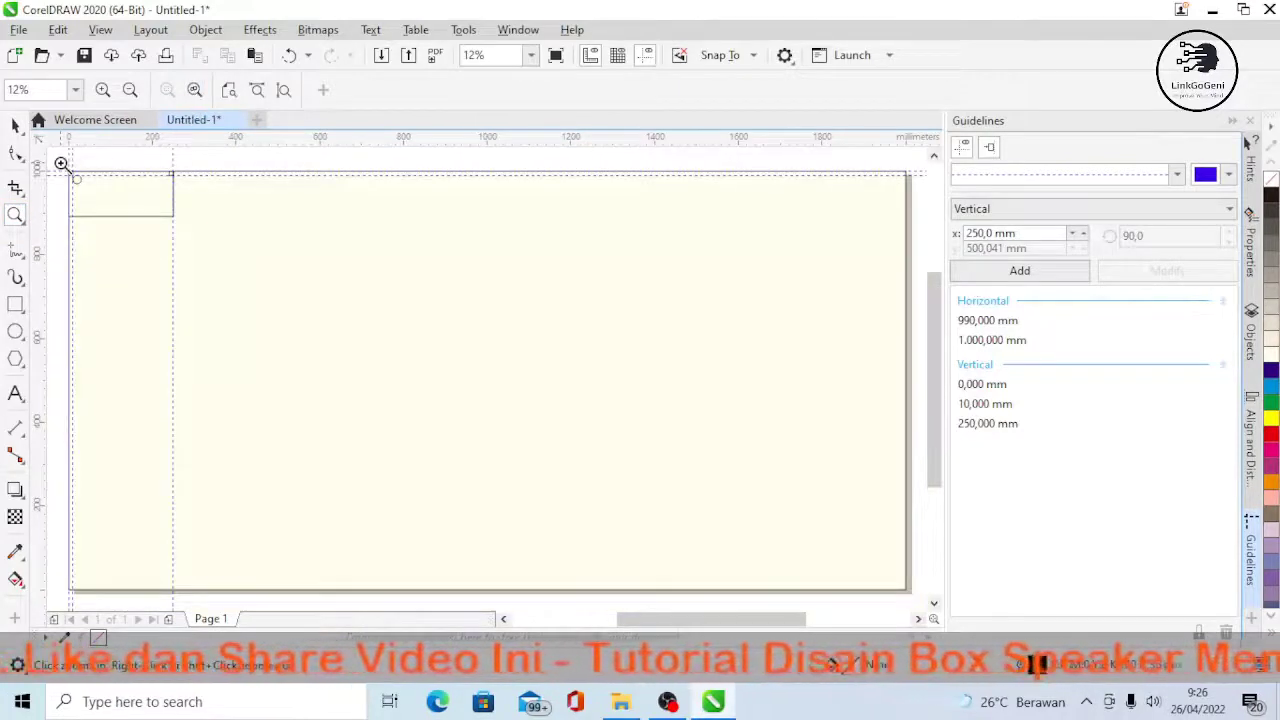
left_click_drag(61, 163, 203, 254)
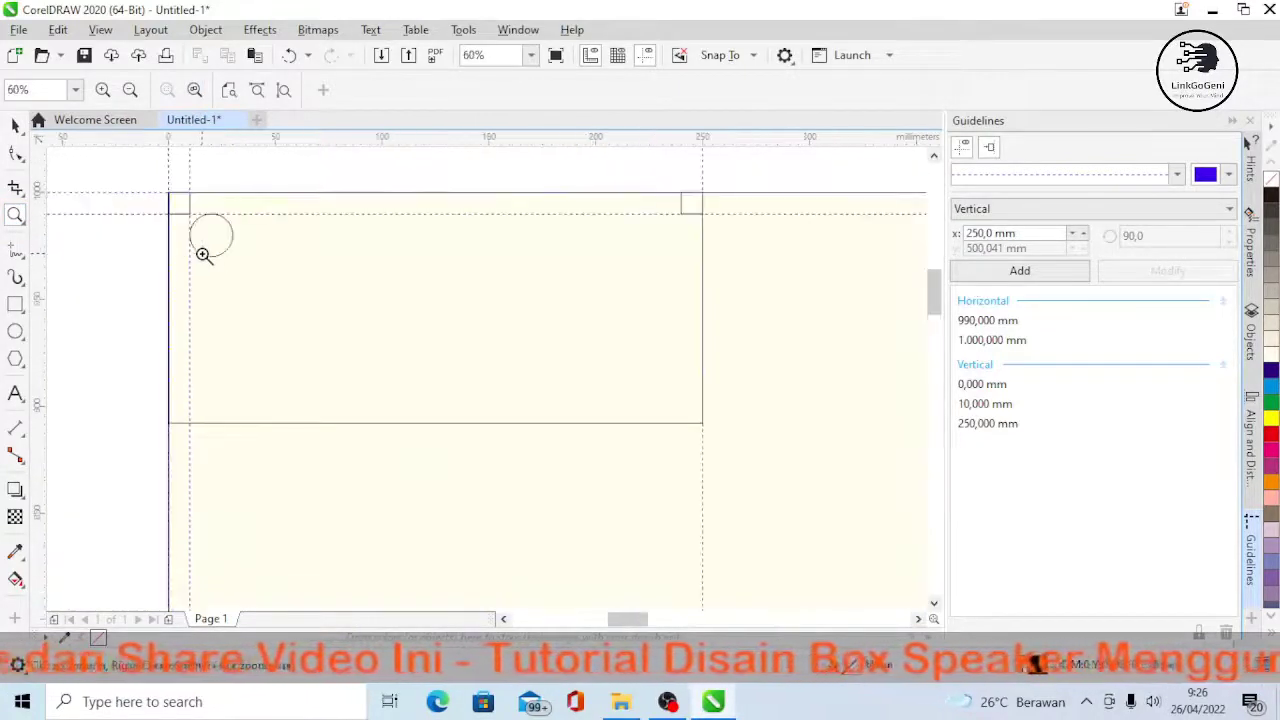
left_click(17, 129)
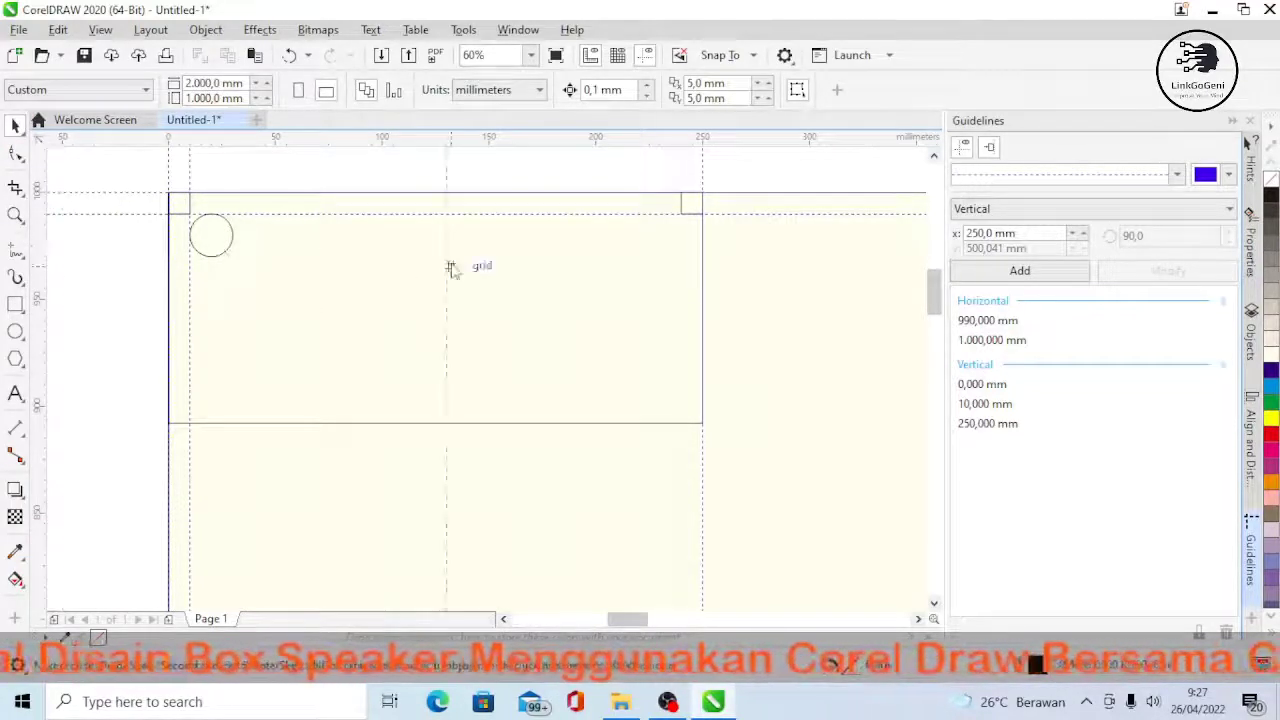
left_click_drag(700, 271, 683, 272)
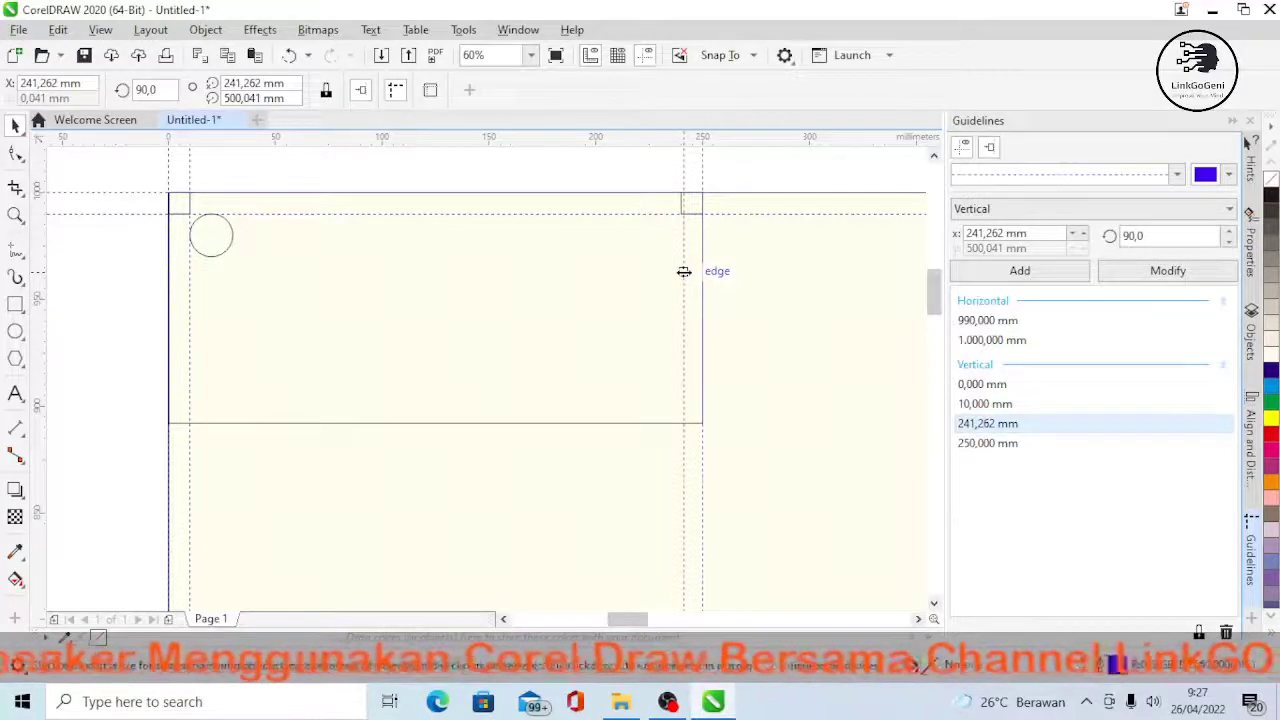
left_click(15, 216)
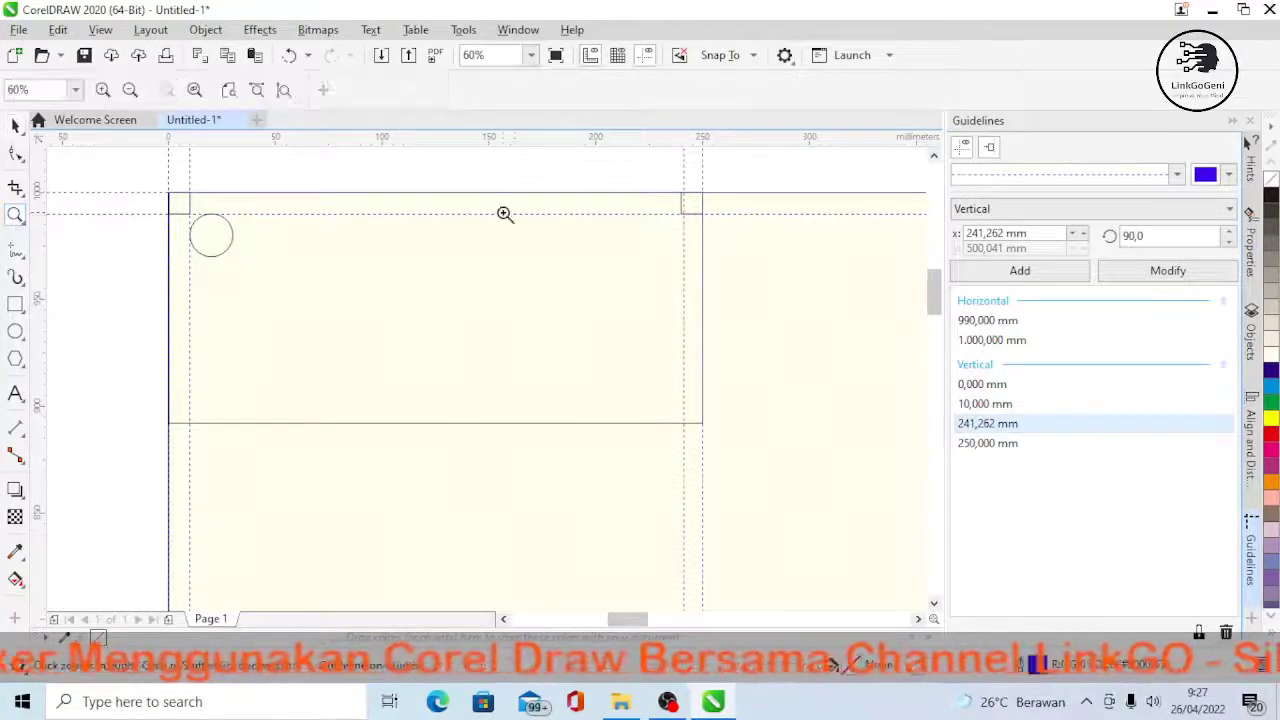
left_click_drag(667, 181, 744, 234)
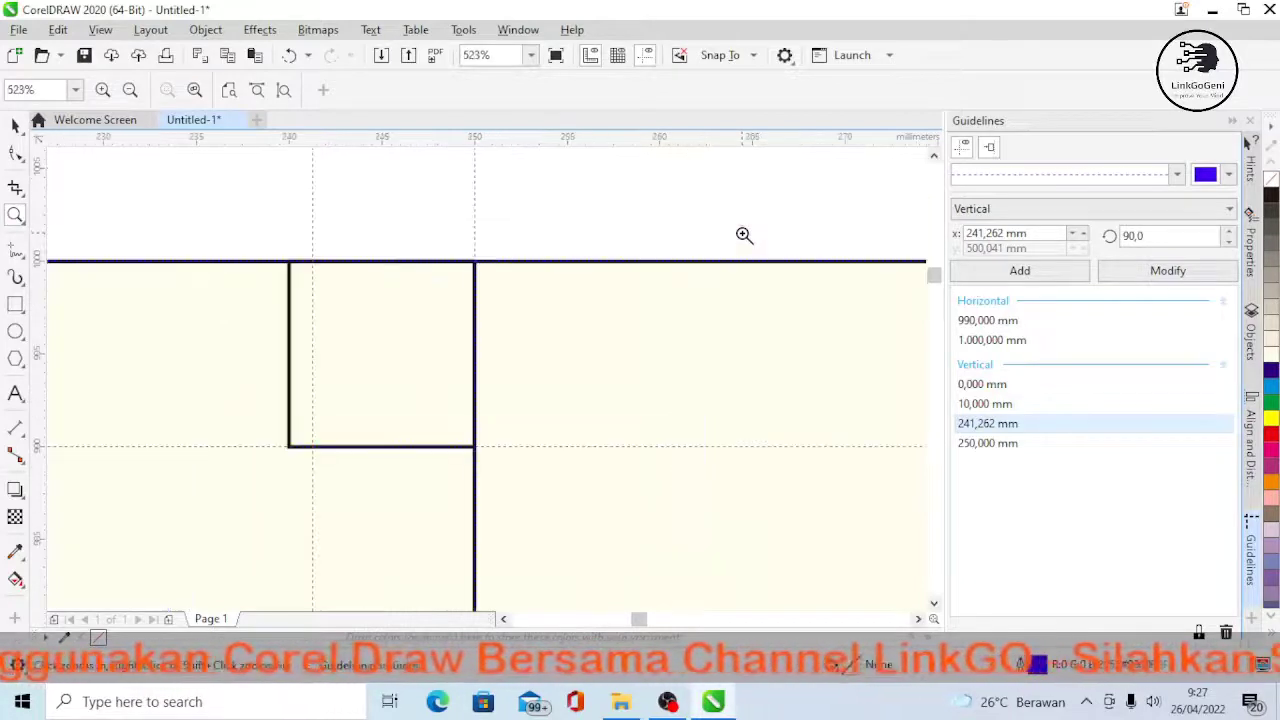
left_click(15, 126)
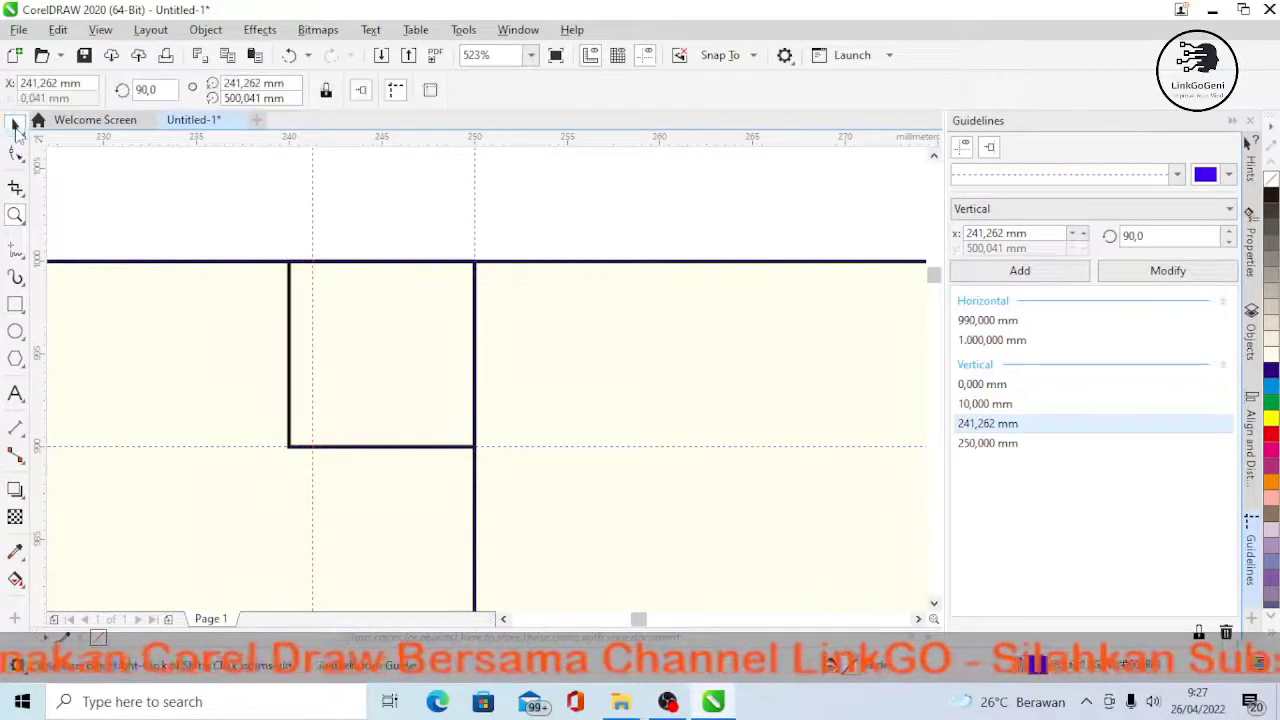
left_click_drag(305, 198, 289, 191)
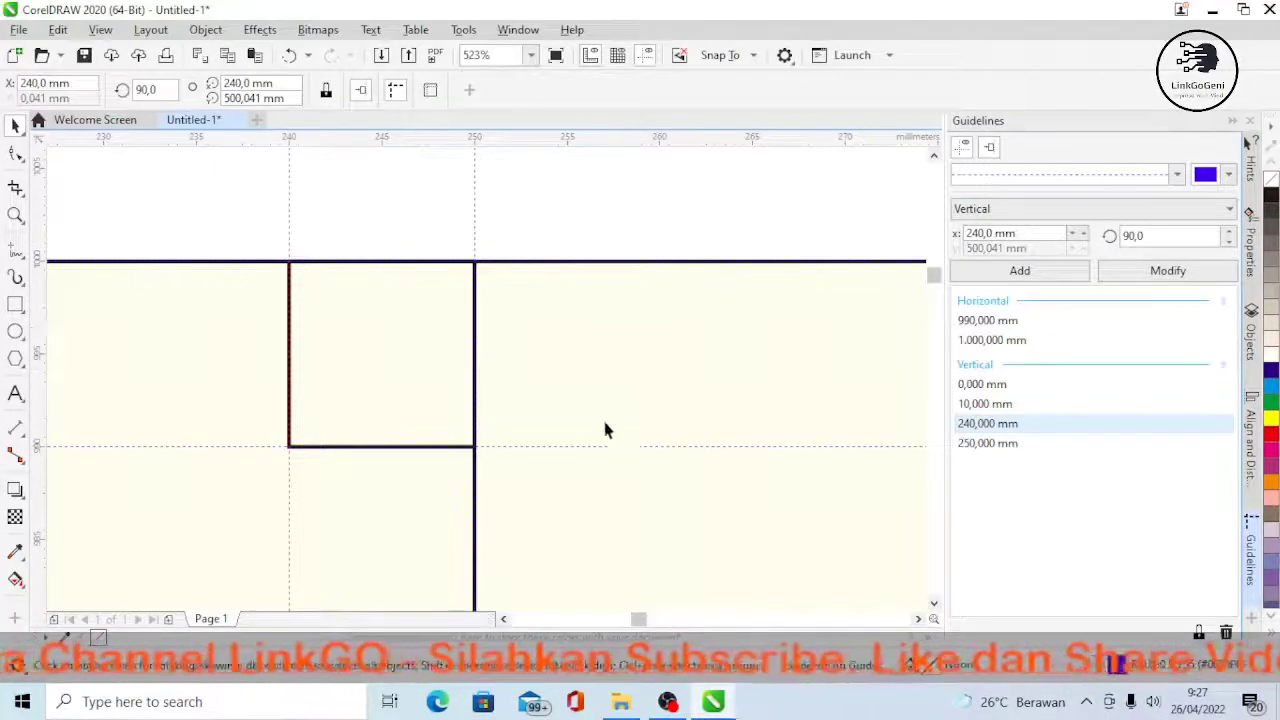
- Copy the 20 mm circle horizontally until it snaps against the 240 mm vertical guideline, centred at X 230 mm and Y 980 mm
left_click(15, 216)
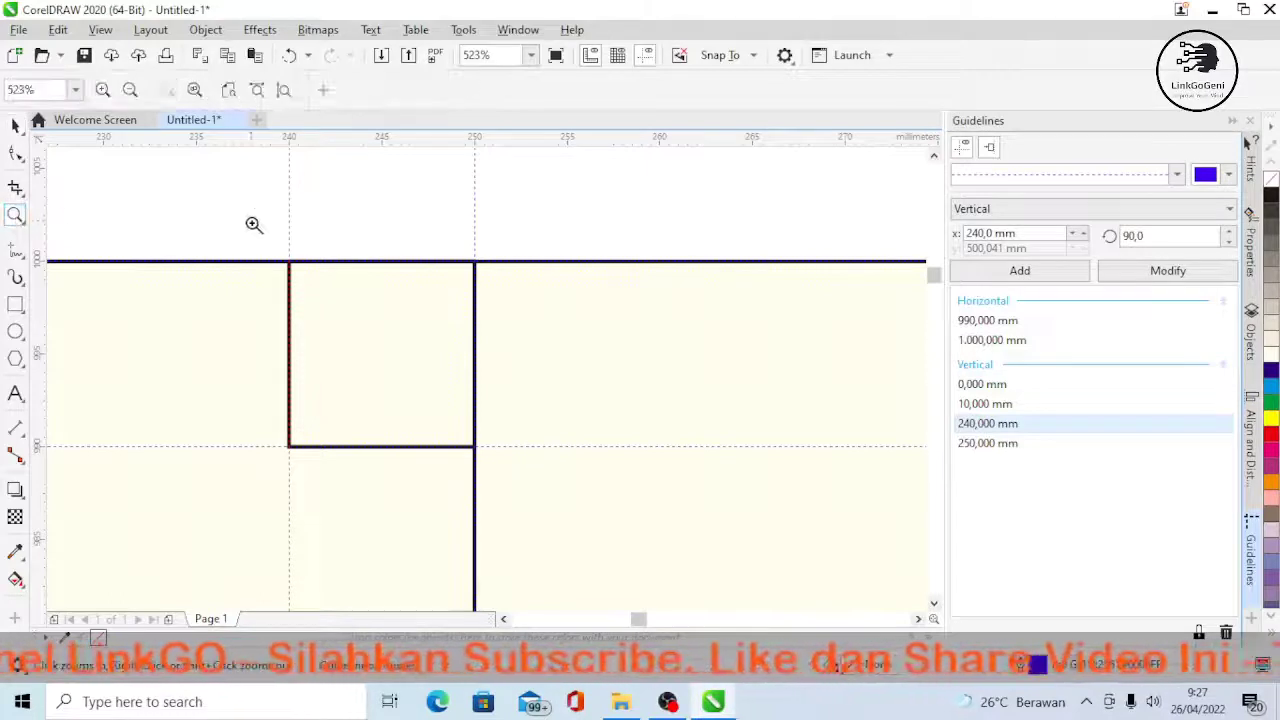
left_click(130, 90)
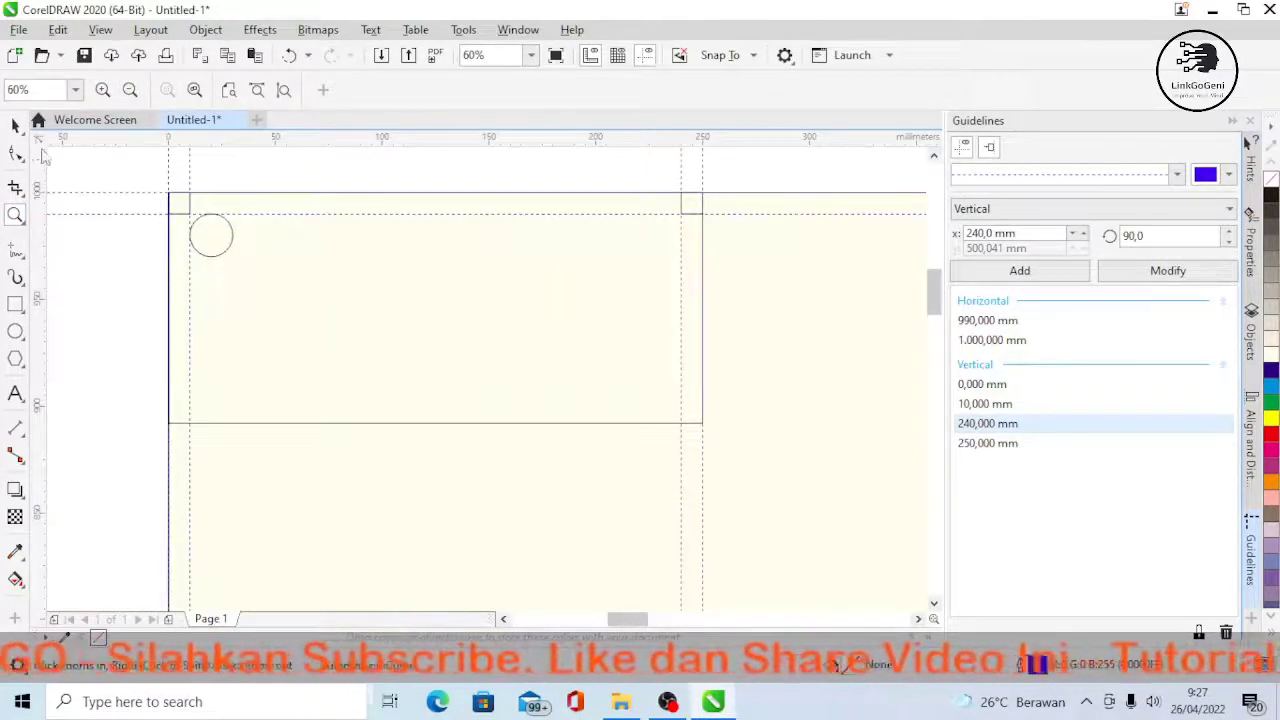
left_click(16, 126)
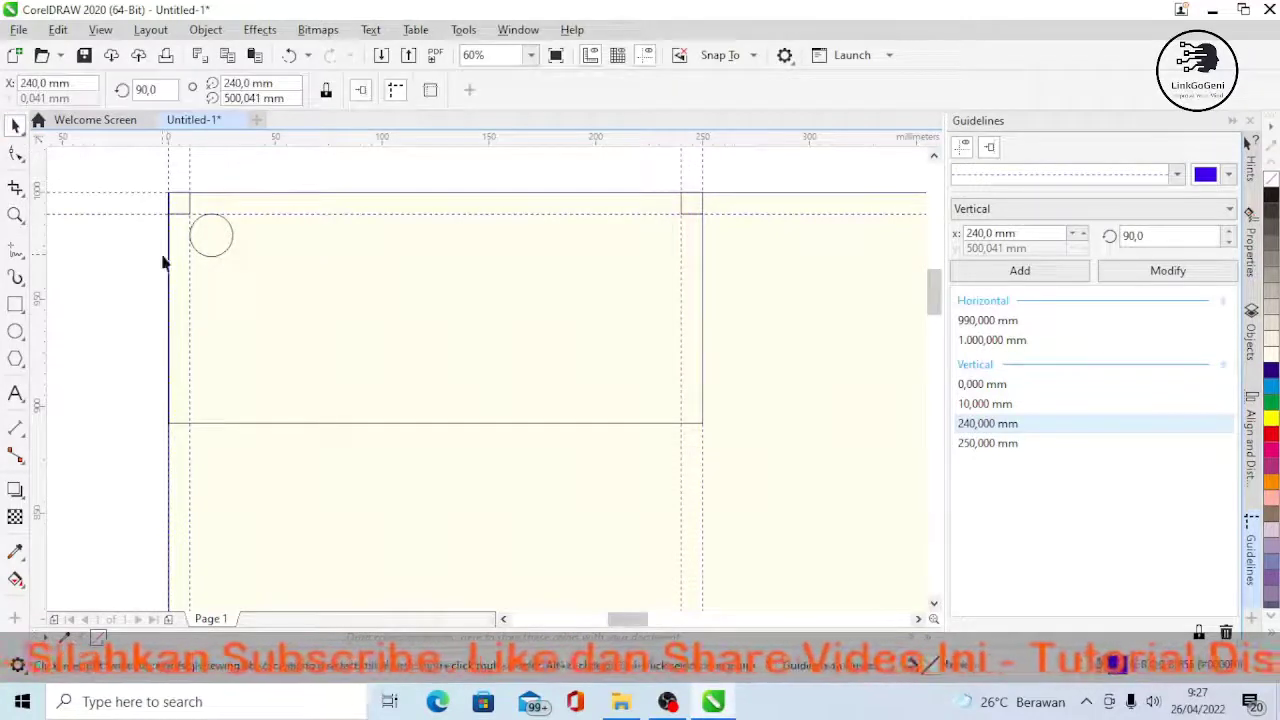
left_click(216, 236)
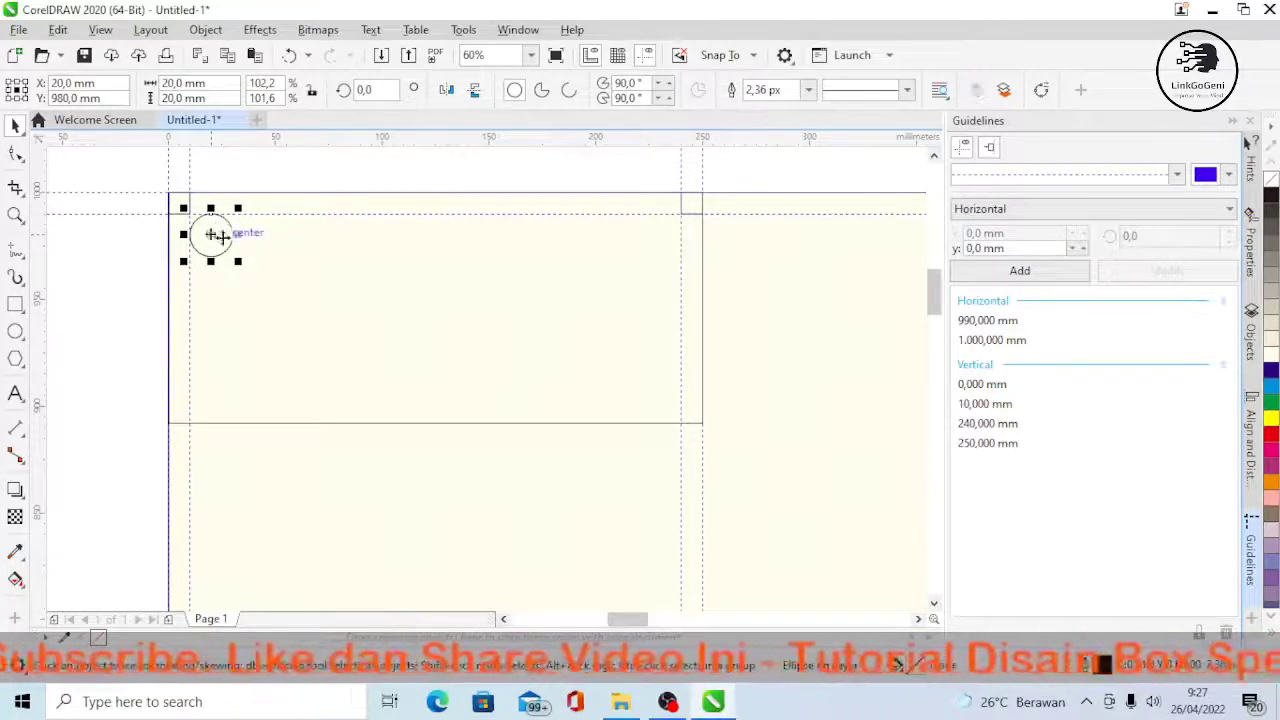
left_click_drag(218, 234, 660, 238)
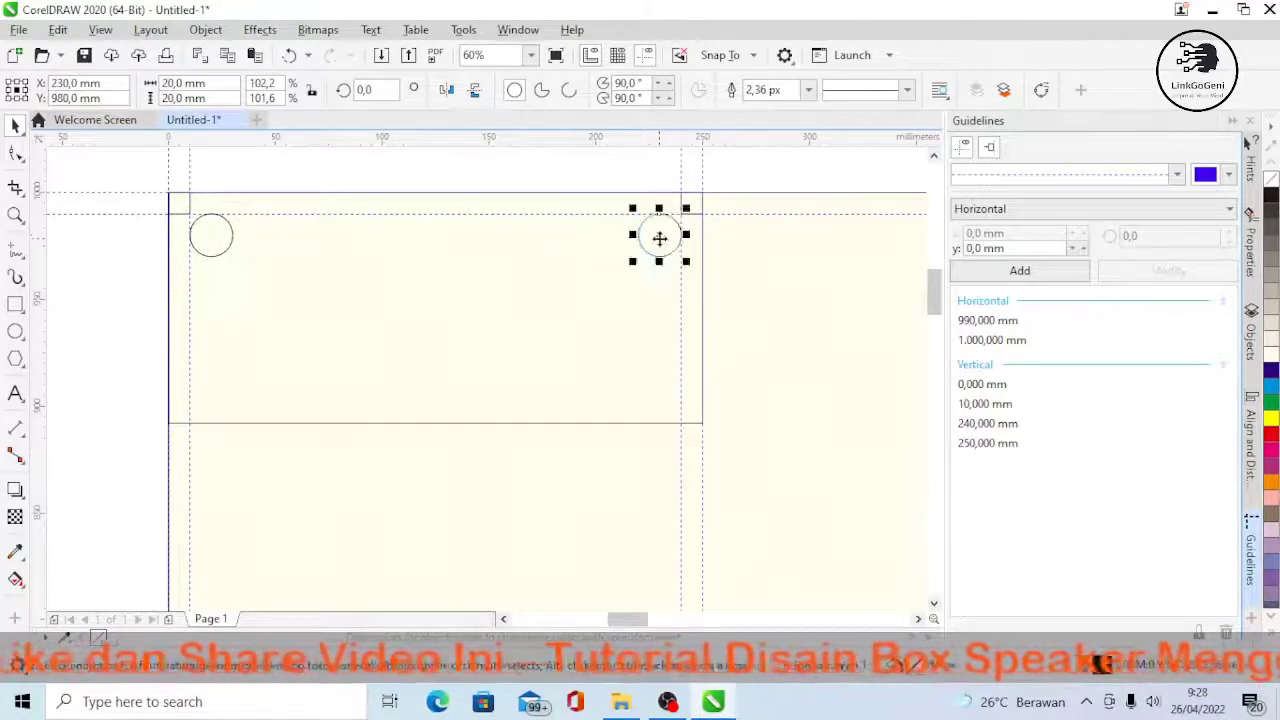
left_click(792, 238)
key("F6")
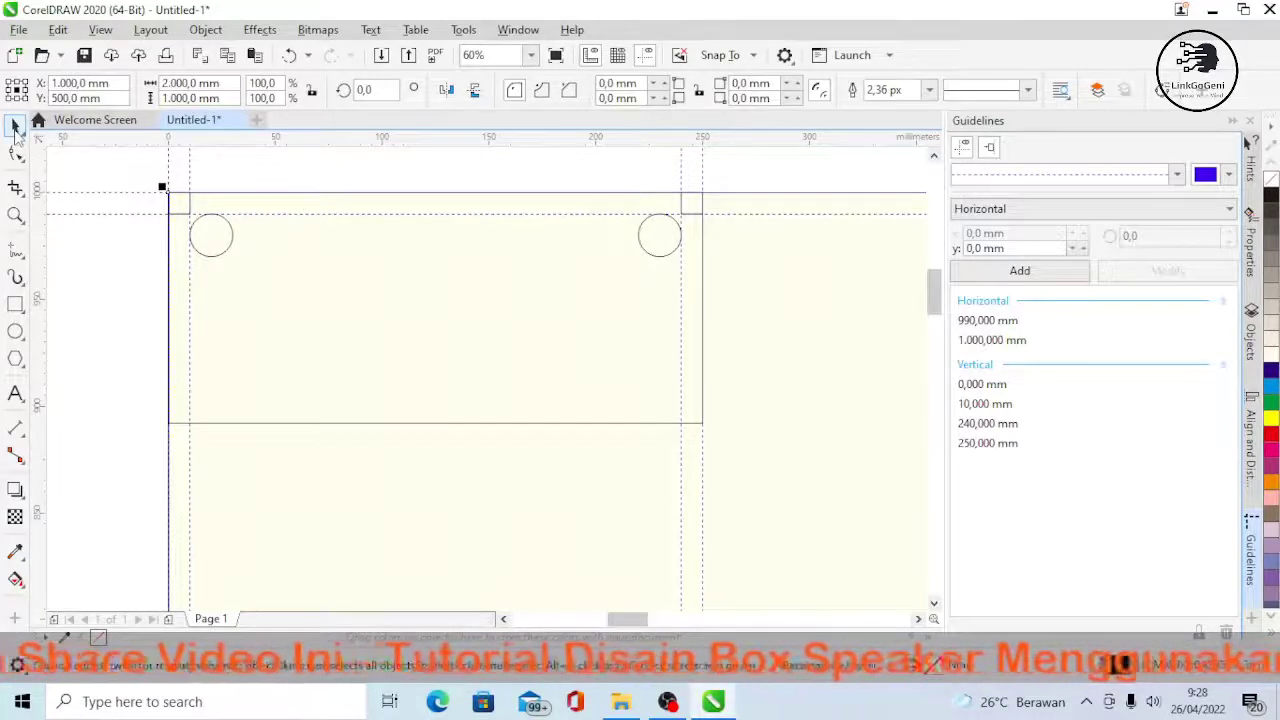
- Draw a circle about 45 mm in diameter in the left half of the panel, centred at about X 77.5 mm and Y 937.5 mm
left_click(15, 216)
left_click_drag(155, 188, 721, 436)
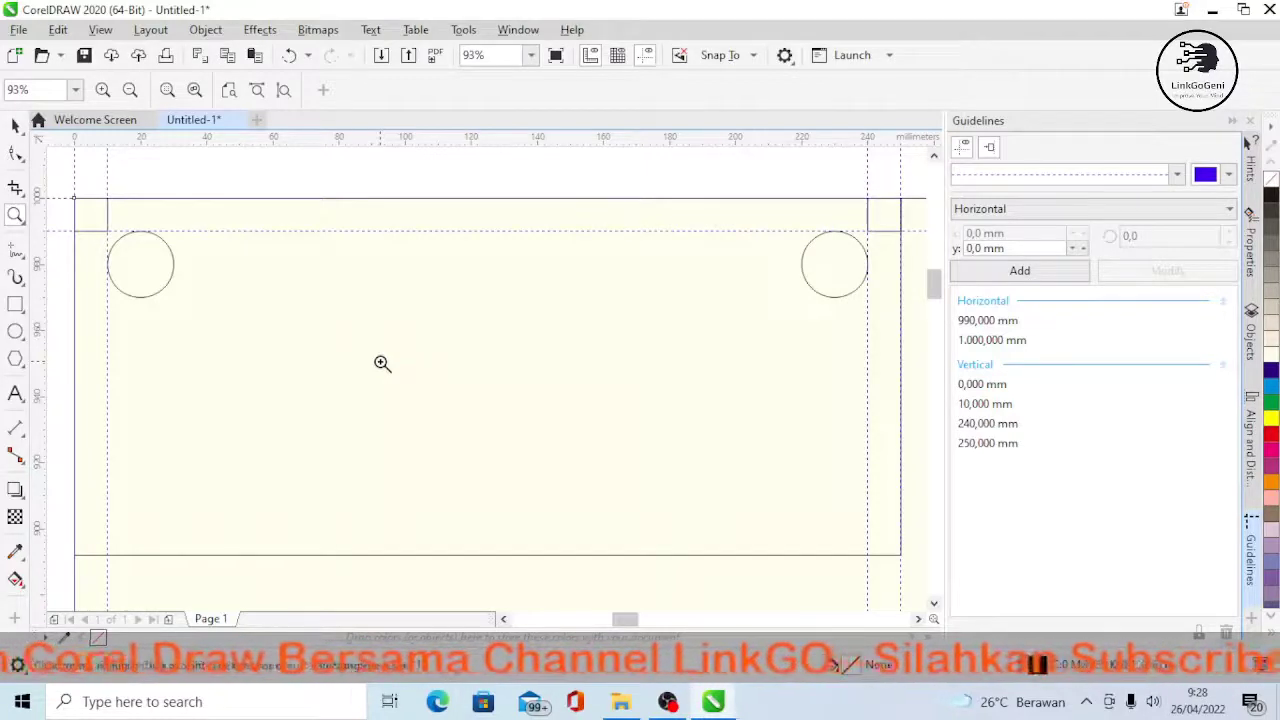
left_click(16, 333)
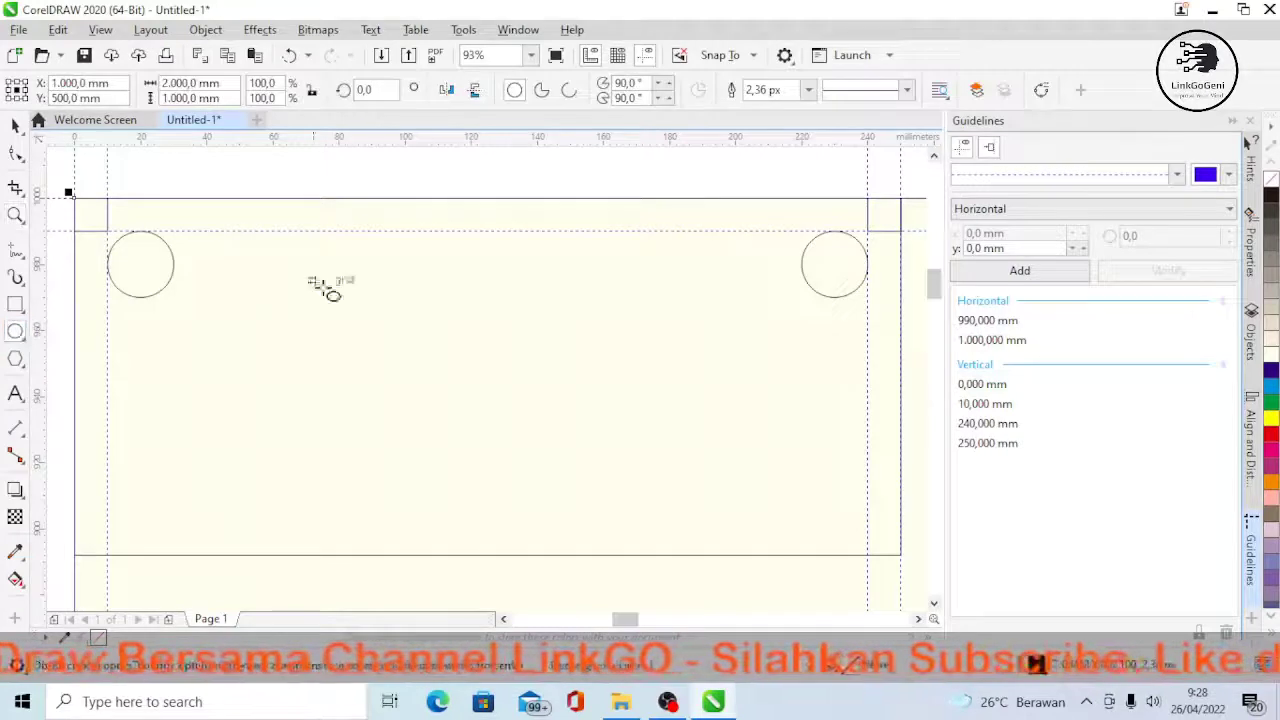
left_click(258, 338)
left_click_drag(258, 338, 408, 485)
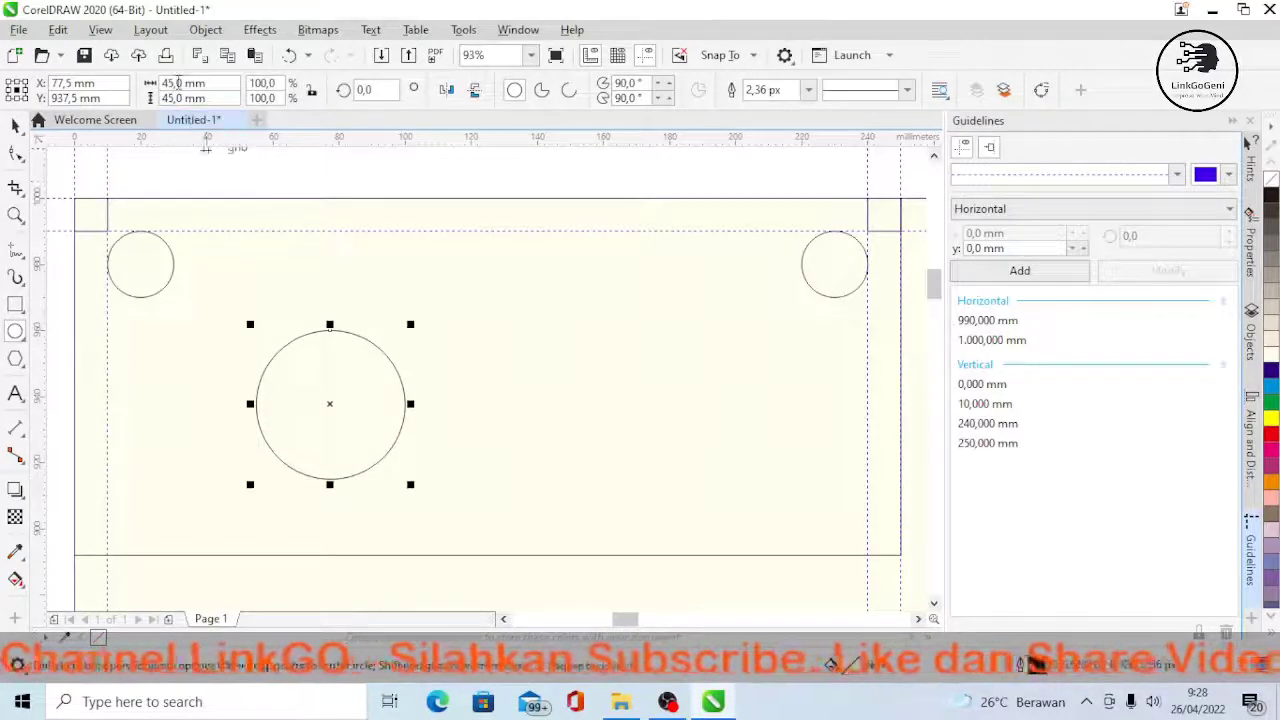
- Set the large circle's width and height to 71 mm
left_click_drag(181, 83, 148, 88)
type("71")
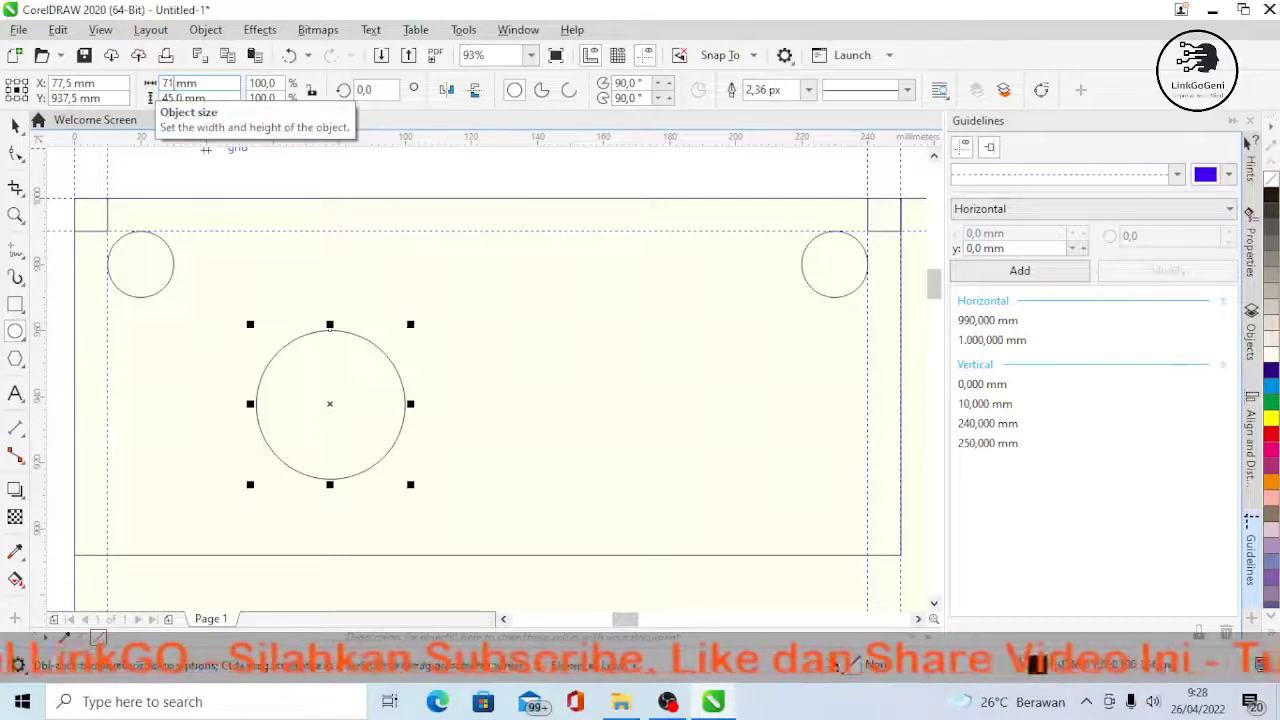
key("BackSpace")
key("BackSpace")
key("BackSpace")
key("BackSpace")
type("72")
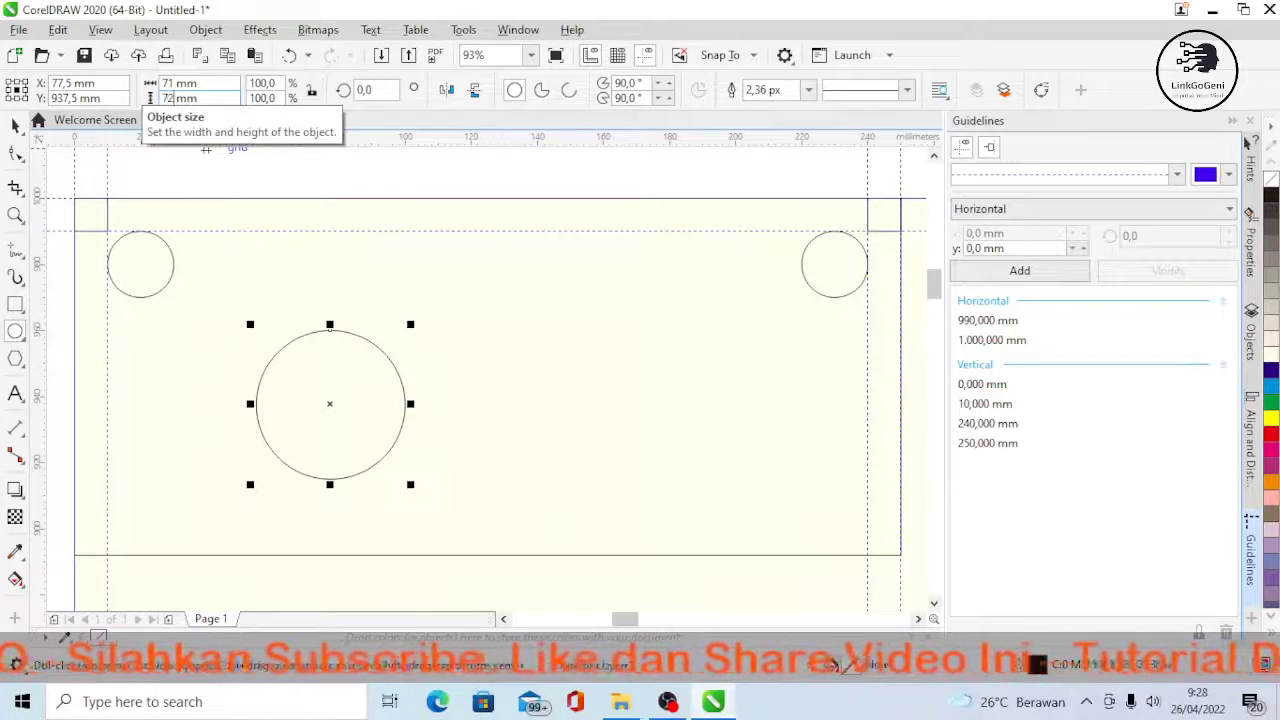
key("BackSpace")
type("1")
key("Return")
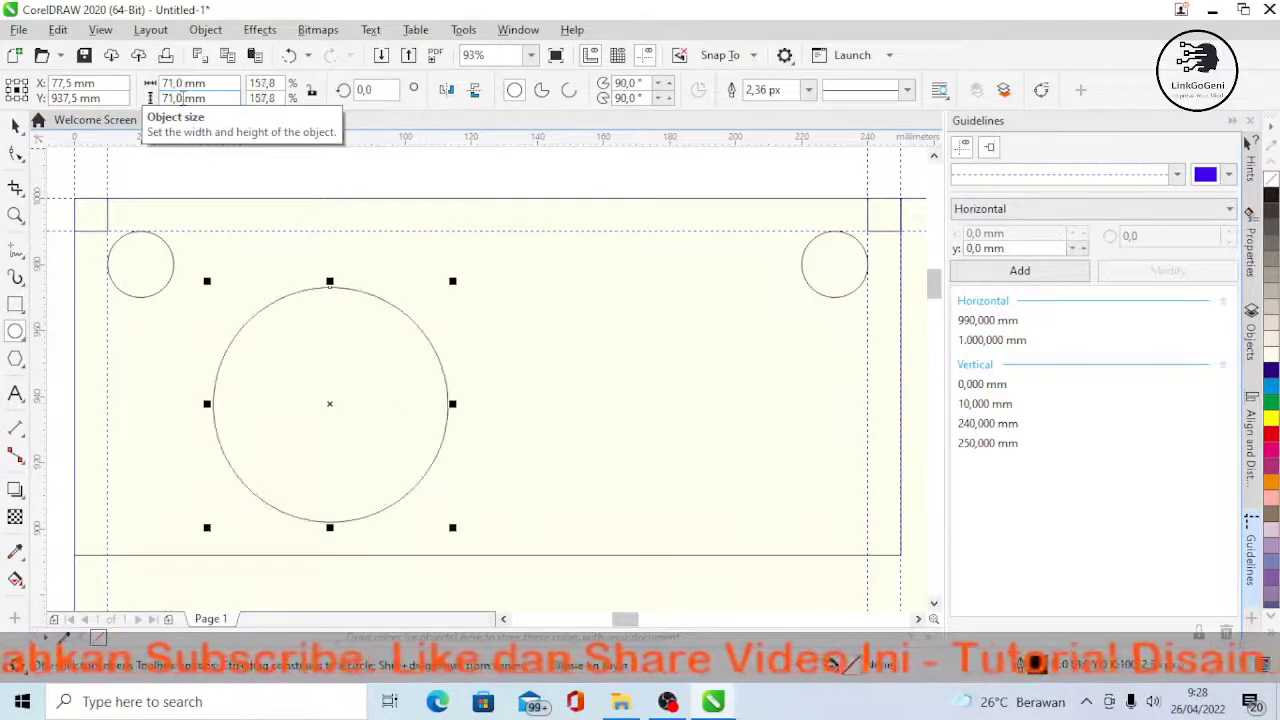
- Add a horizontal guideline at about Y 901 mm and copy the upper-left 10 mm square straight down beneath it, at about Y 896 mm
left_click(15, 133)
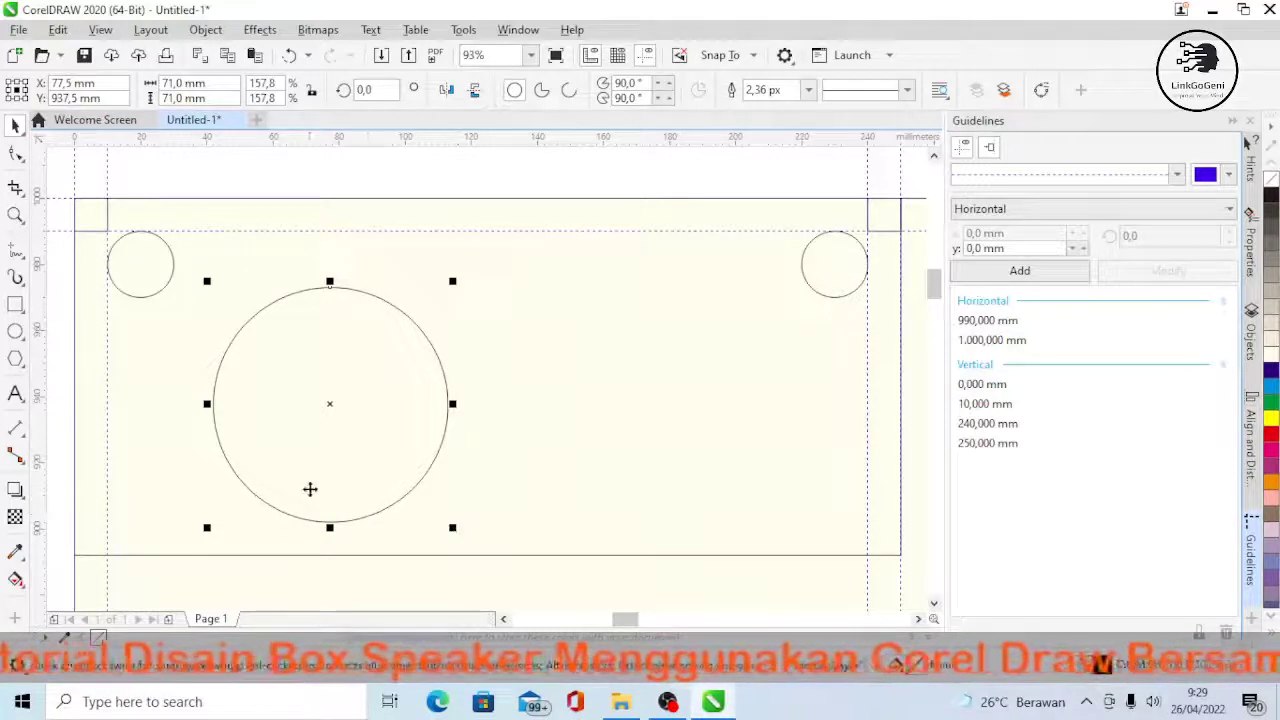
left_click(83, 214)
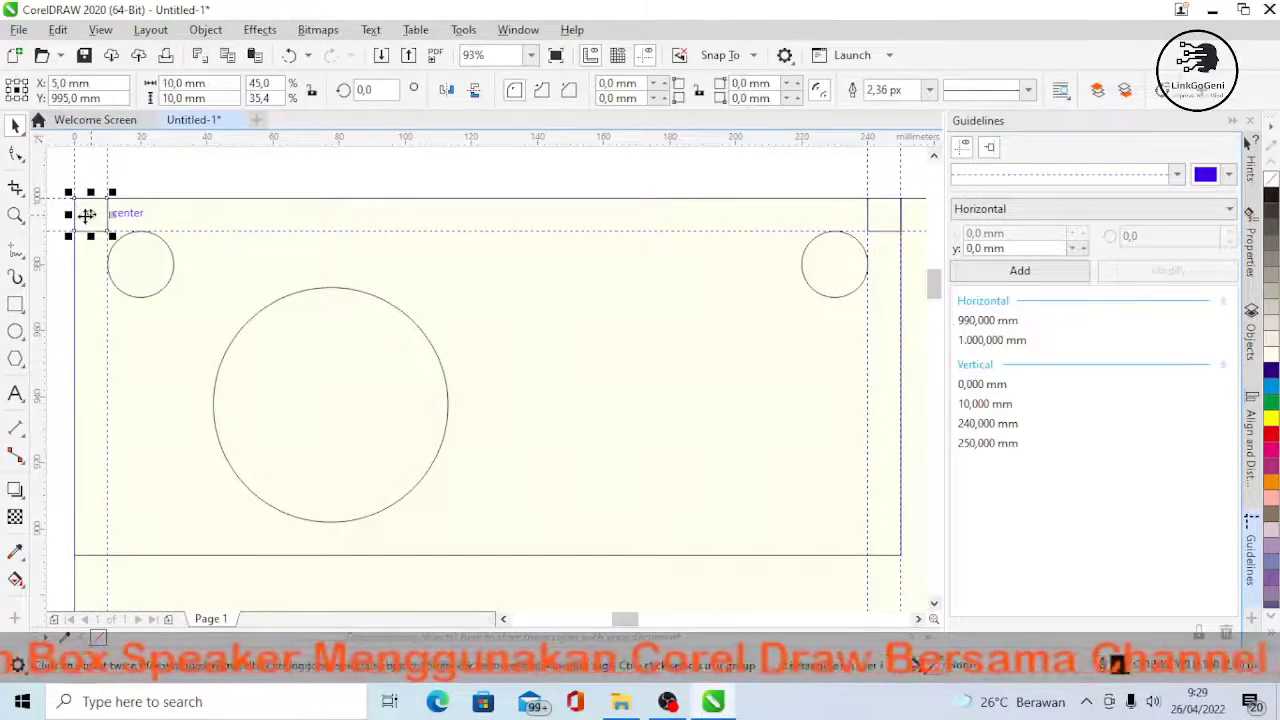
left_click(89, 214)
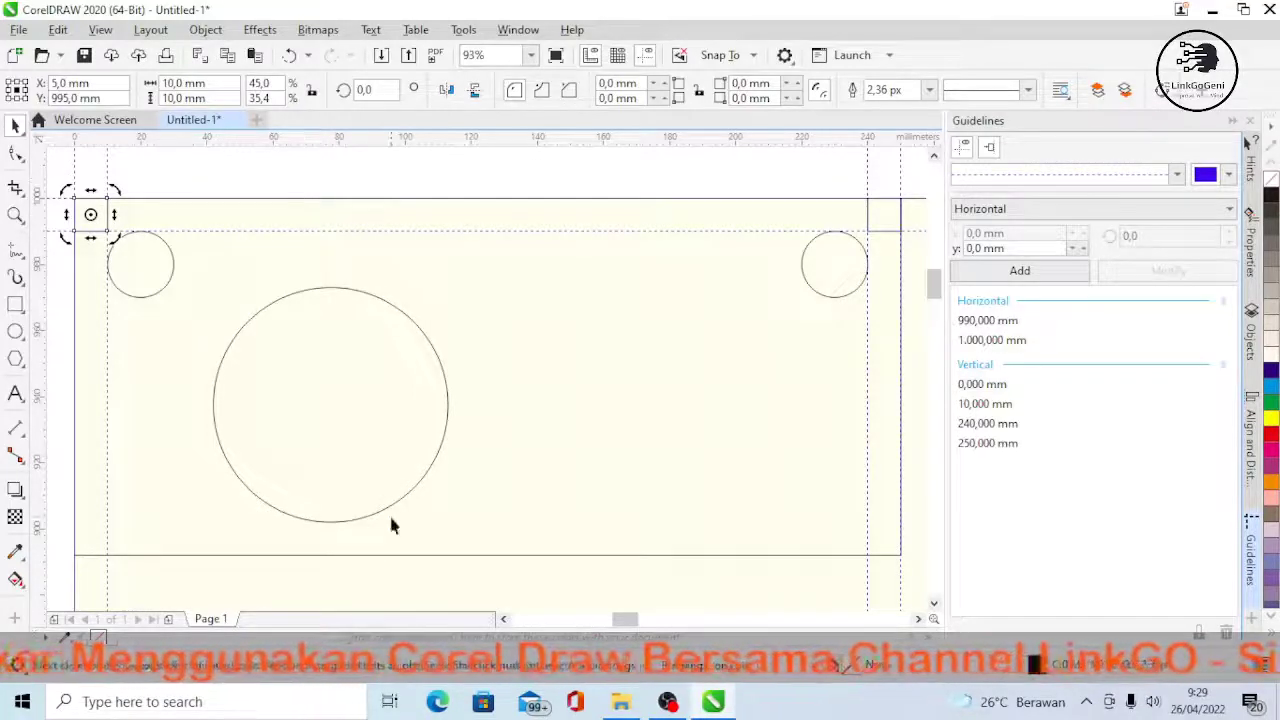
left_click(319, 183)
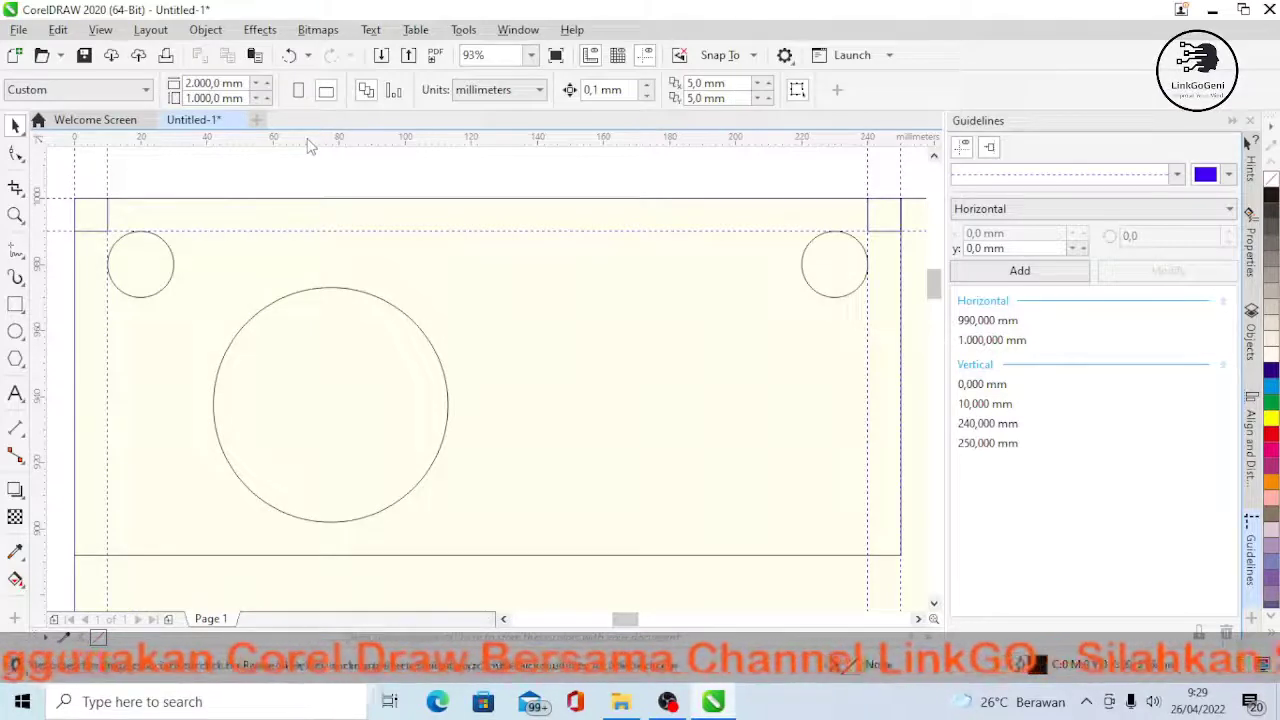
left_click_drag(310, 146, 298, 528)
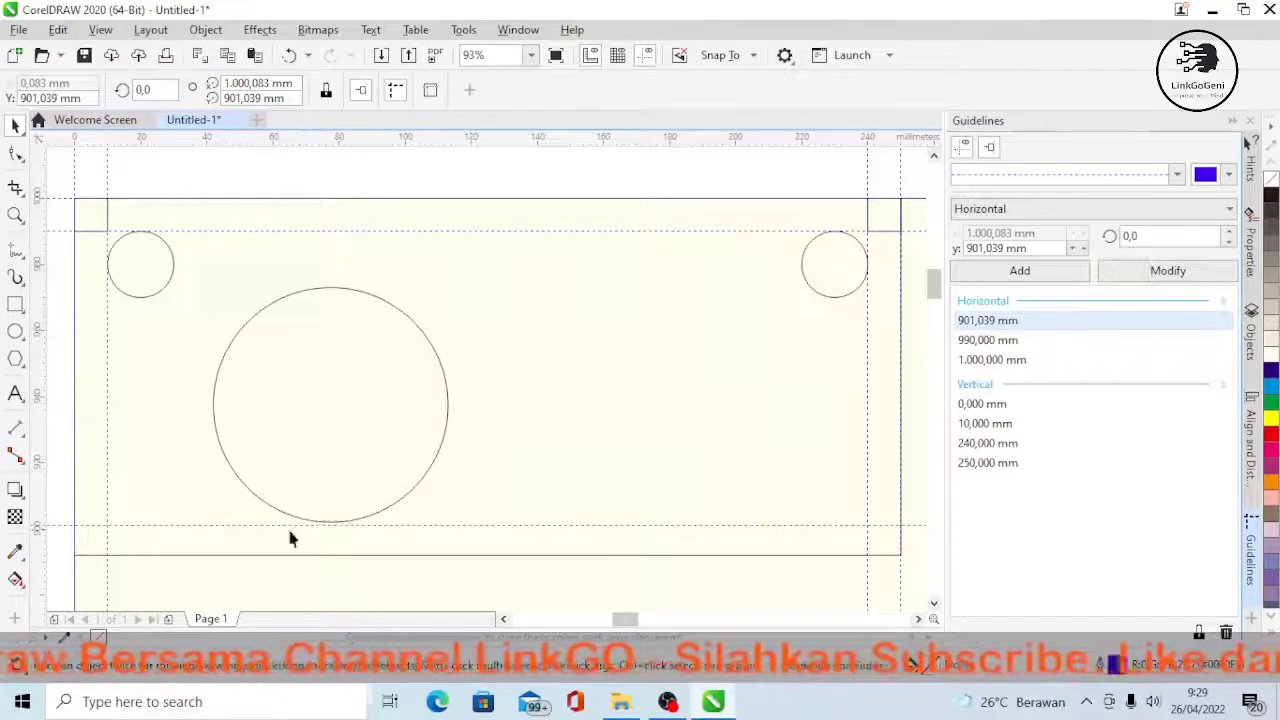
left_click(95, 229)
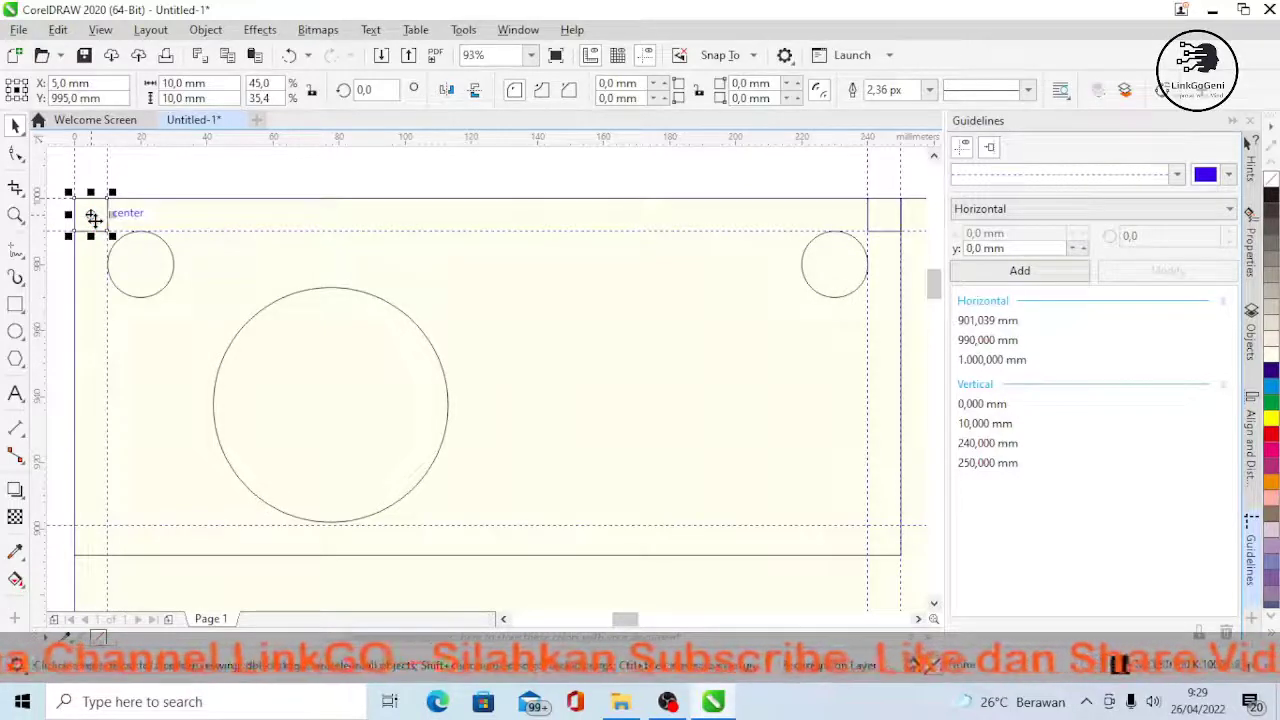
left_click_drag(92, 213, 97, 543)
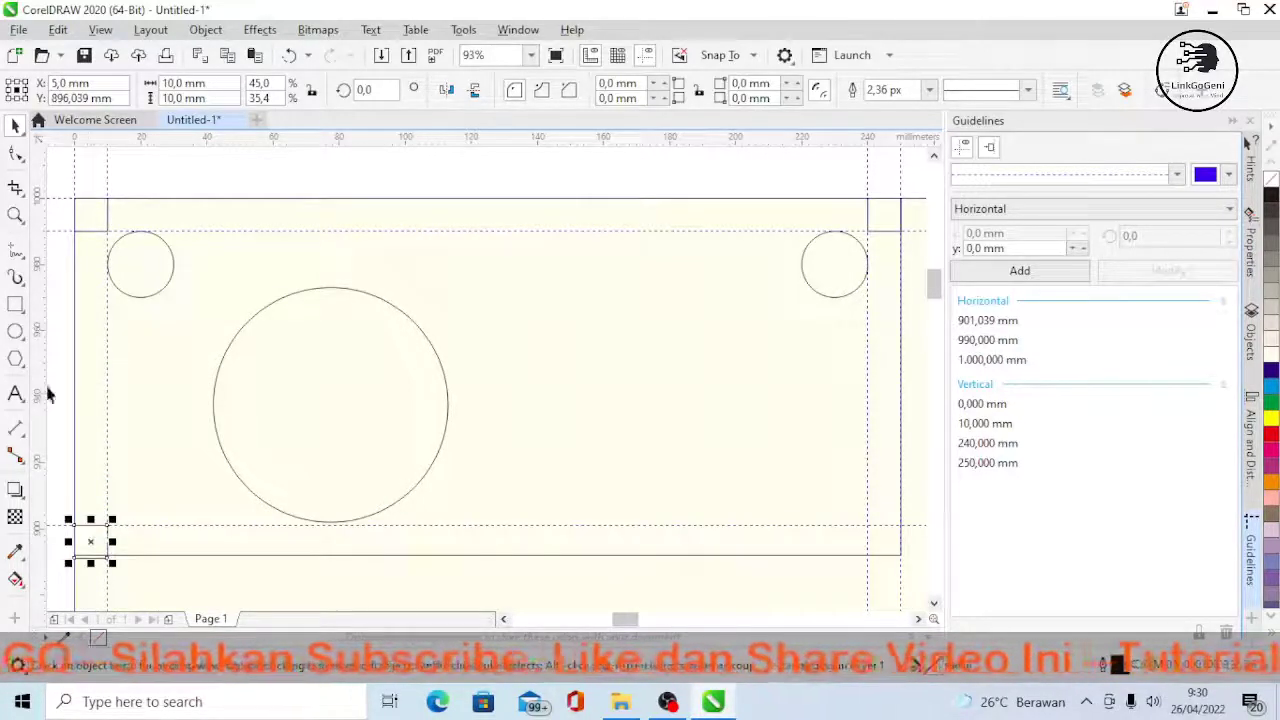
- Raise the lower horizontal guideline to about Y 901.9 mm and snap the lower-left square beneath it, centred at about Y 896.9 mm
left_click(16, 215)
left_click_drag(68, 530, 137, 577)
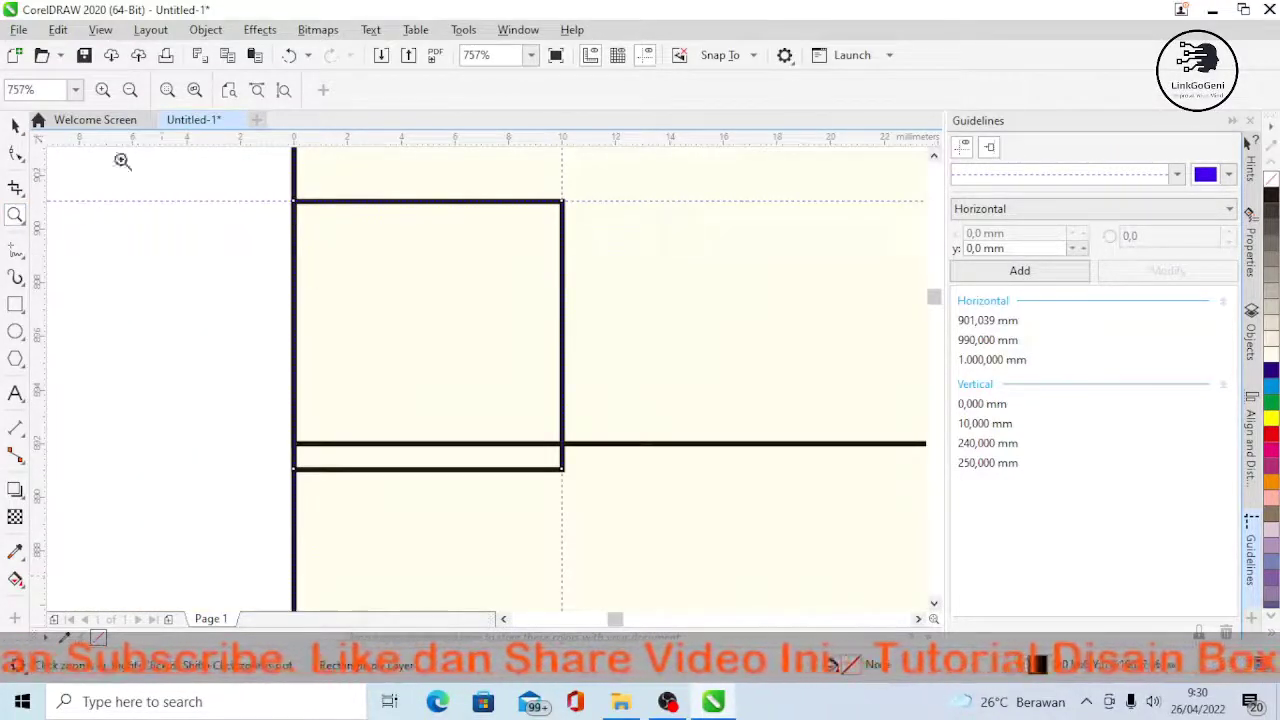
left_click(16, 124)
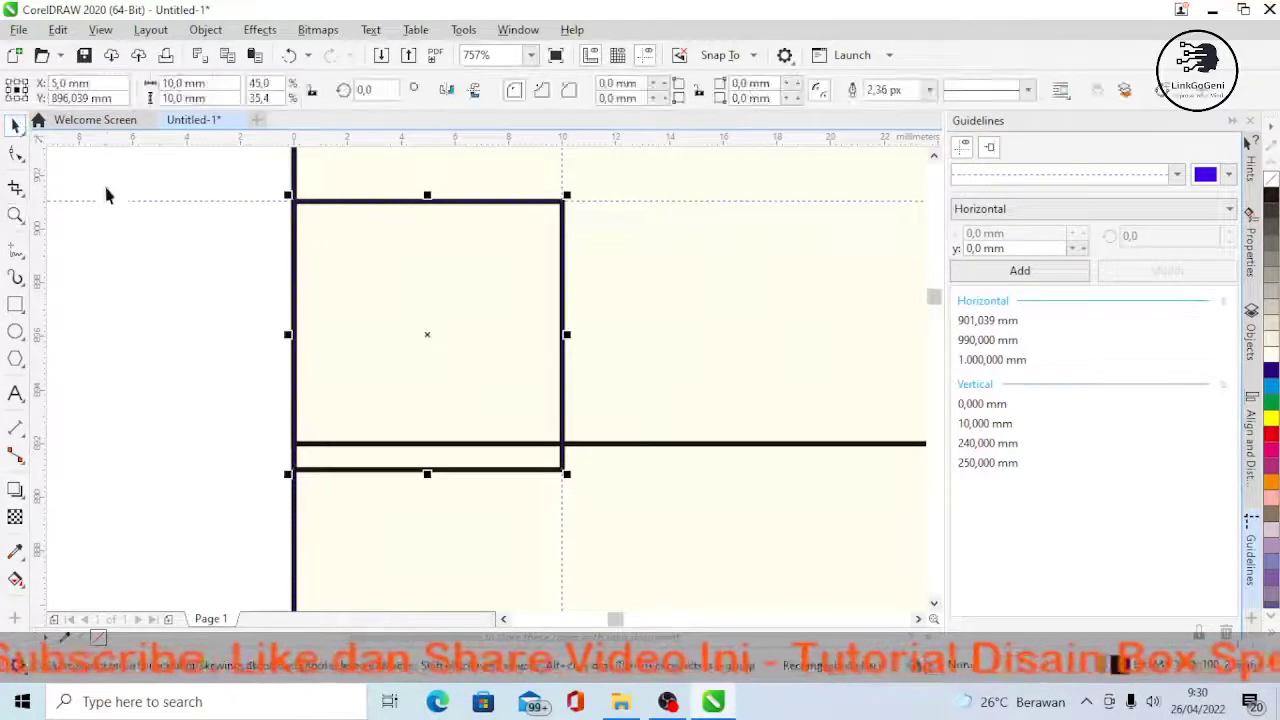
left_click(104, 194)
left_click_drag(108, 201, 110, 178)
left_click(388, 291)
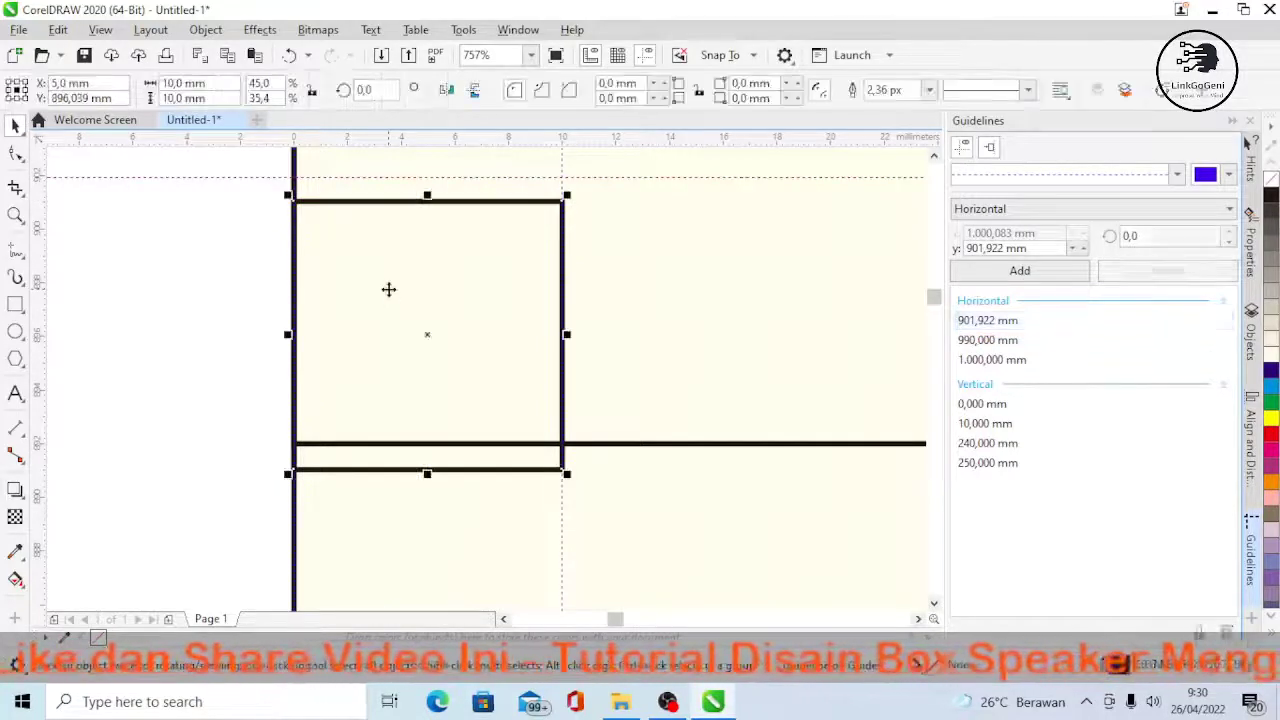
left_click_drag(389, 285, 391, 266)
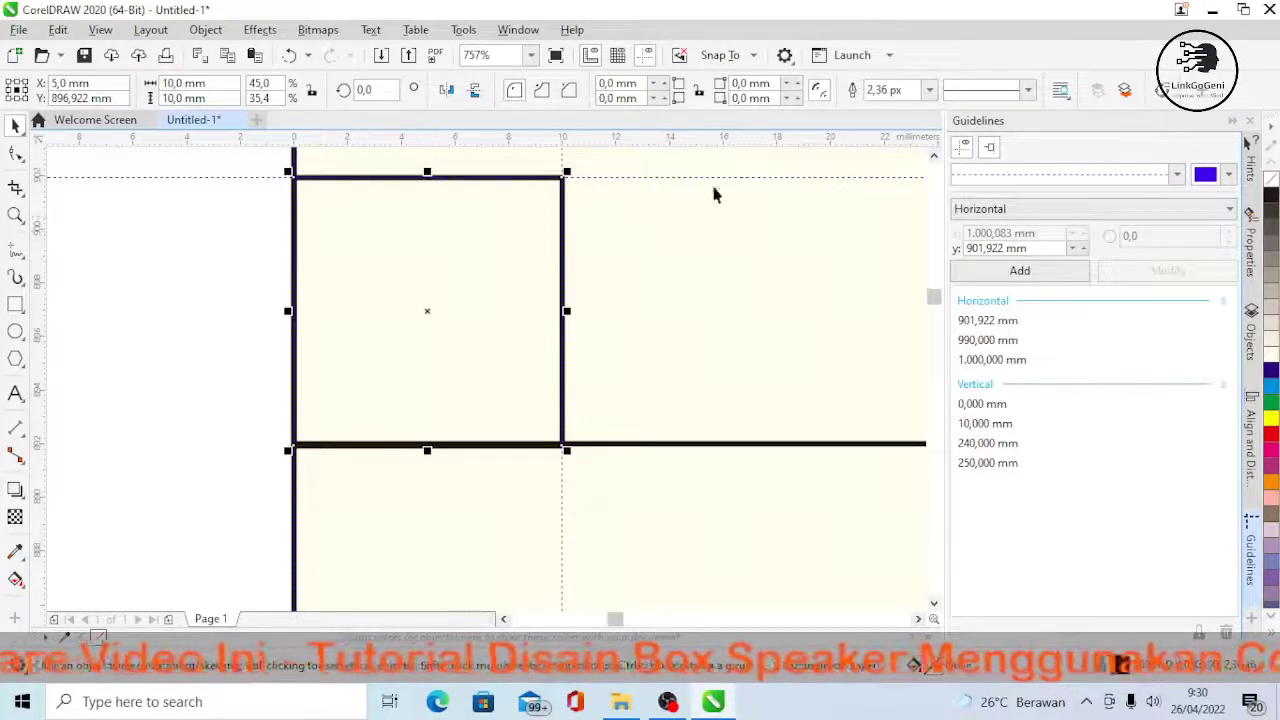
left_click_drag(532, 309, 532, 314)
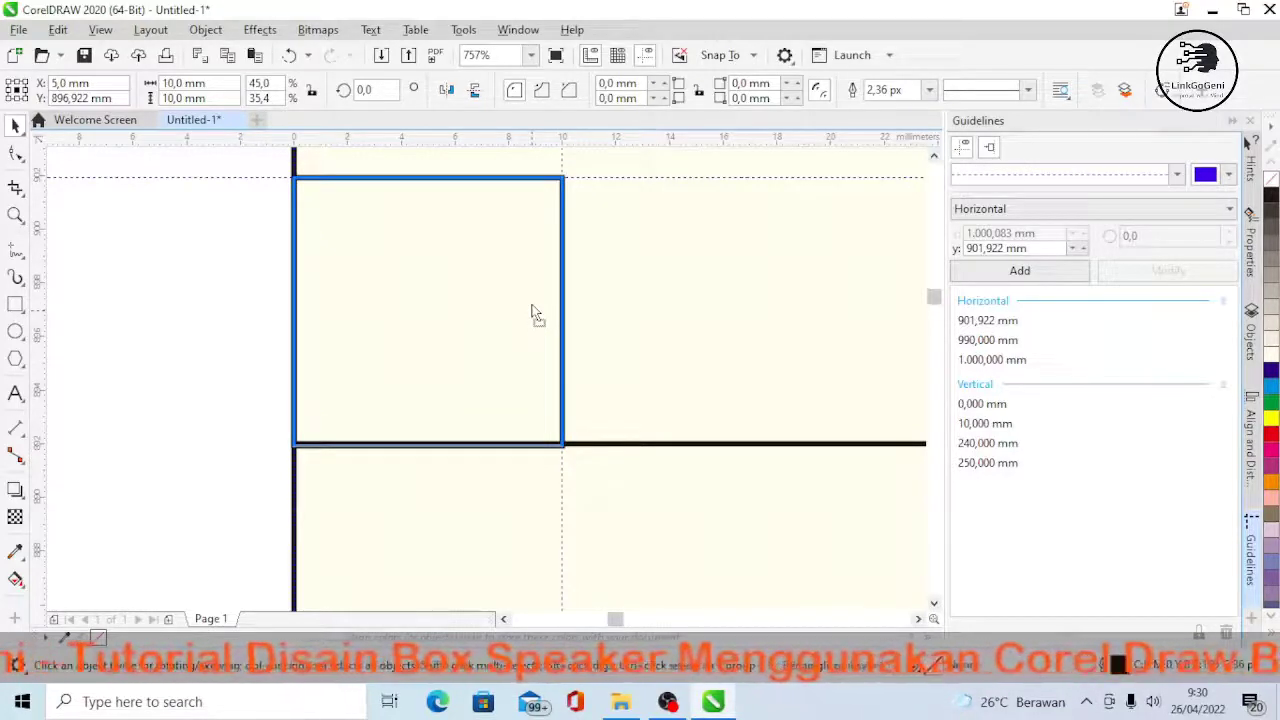
left_click_drag(533, 314, 532, 313)
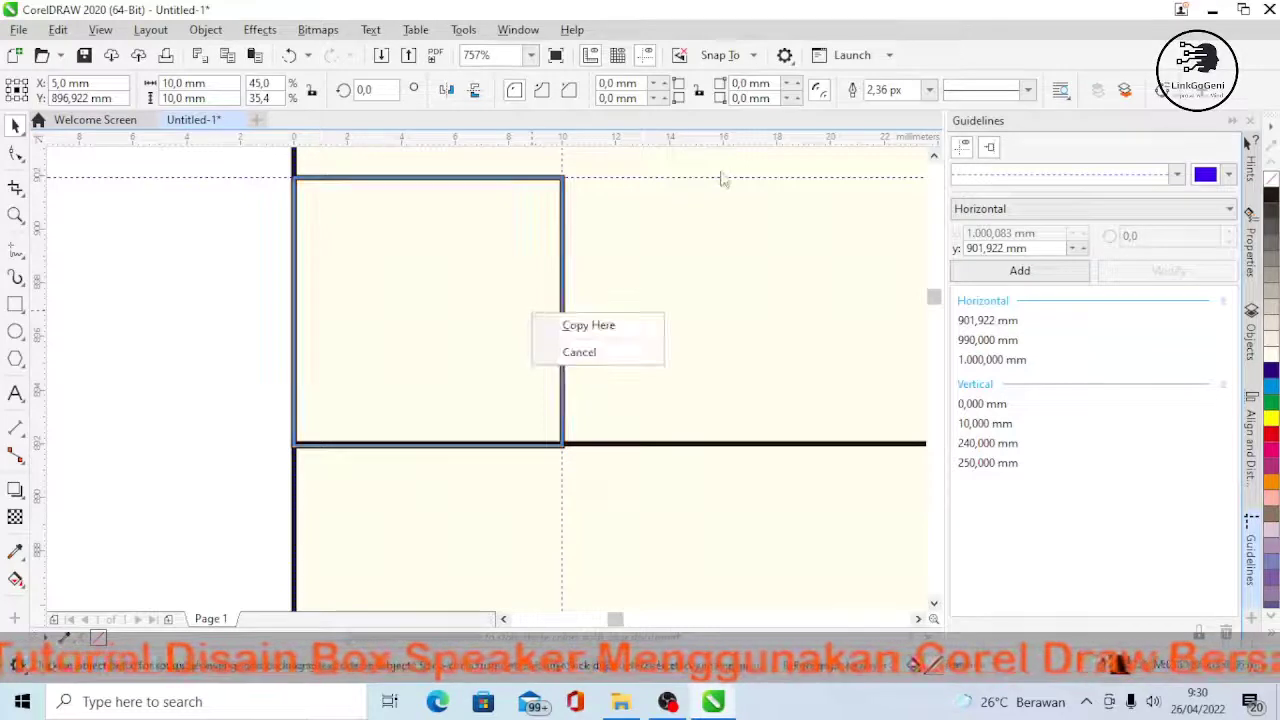
key("Escape")
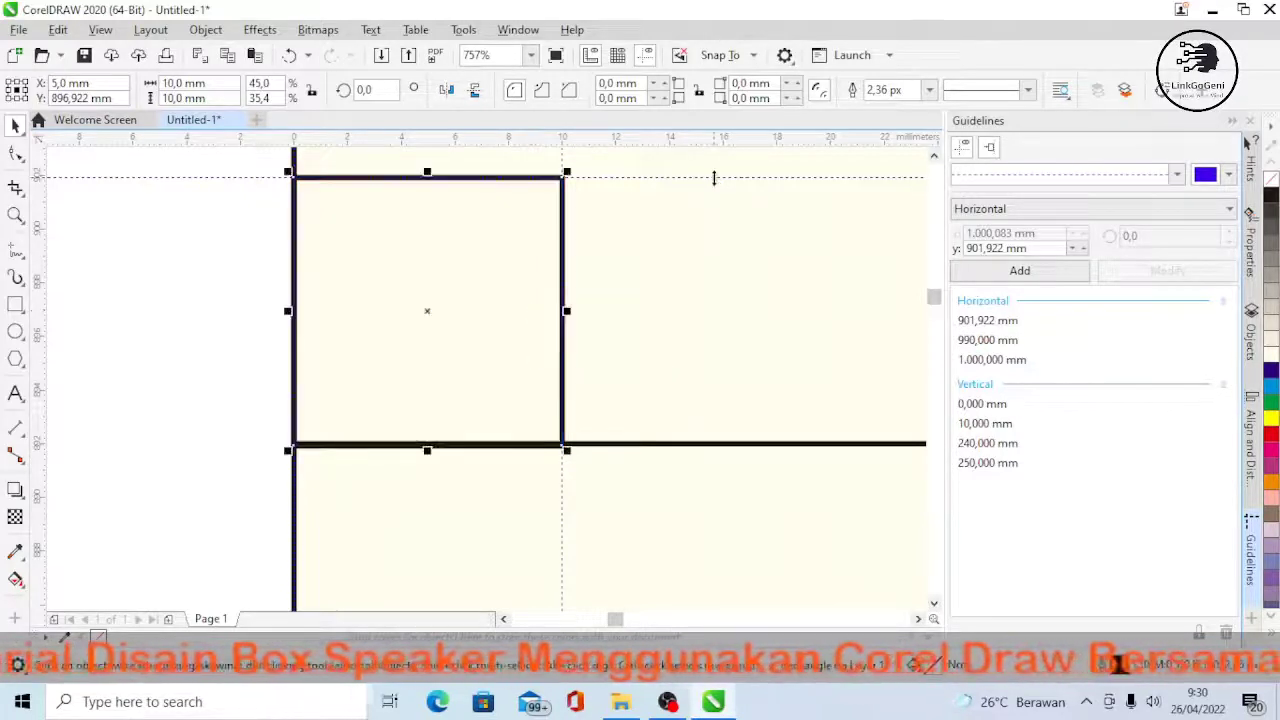
- Raise the lower horizontal guideline to about Y 902.4 mm and nudge the lower-left square up, centred at about Y 896.99 mm
left_click(714, 178)
left_click_drag(710, 168, 711, 170)
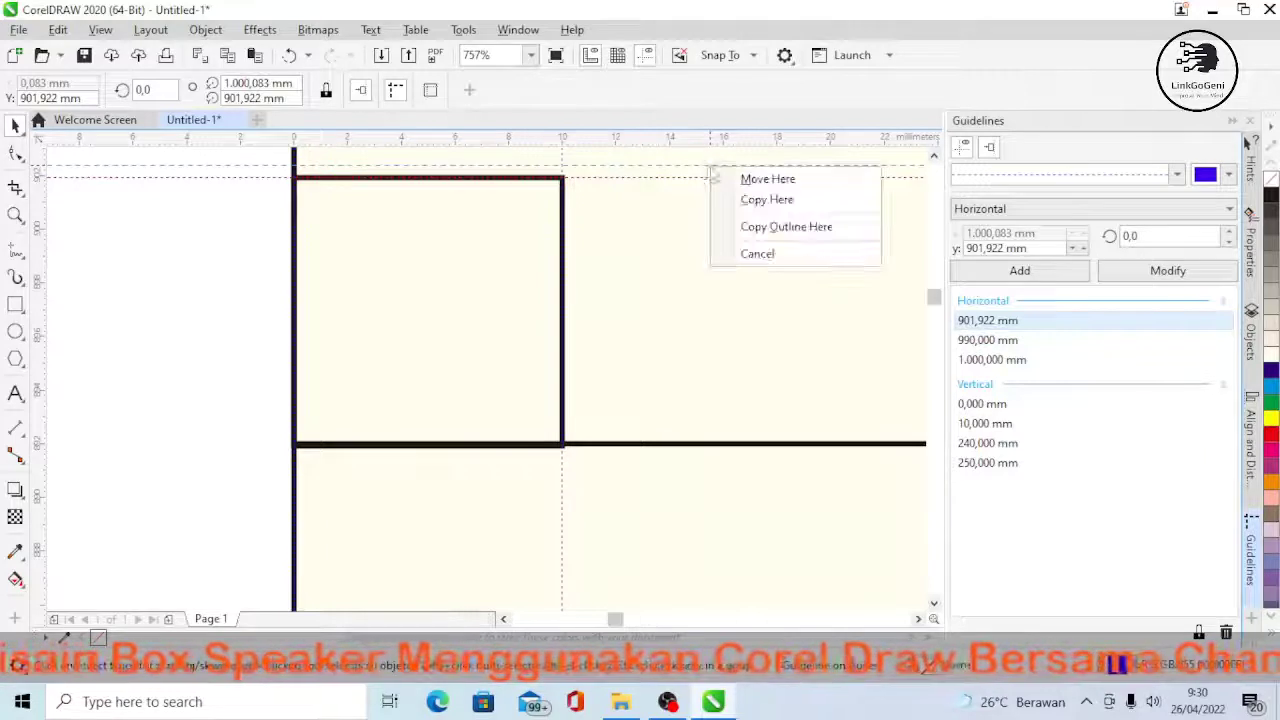
left_click(759, 184)
left_click(536, 236)
mouse_move(520, 229)
left_mouse_down()
mouse_move(521, 249)
mouse_move(517, 229)
left_mouse_up()
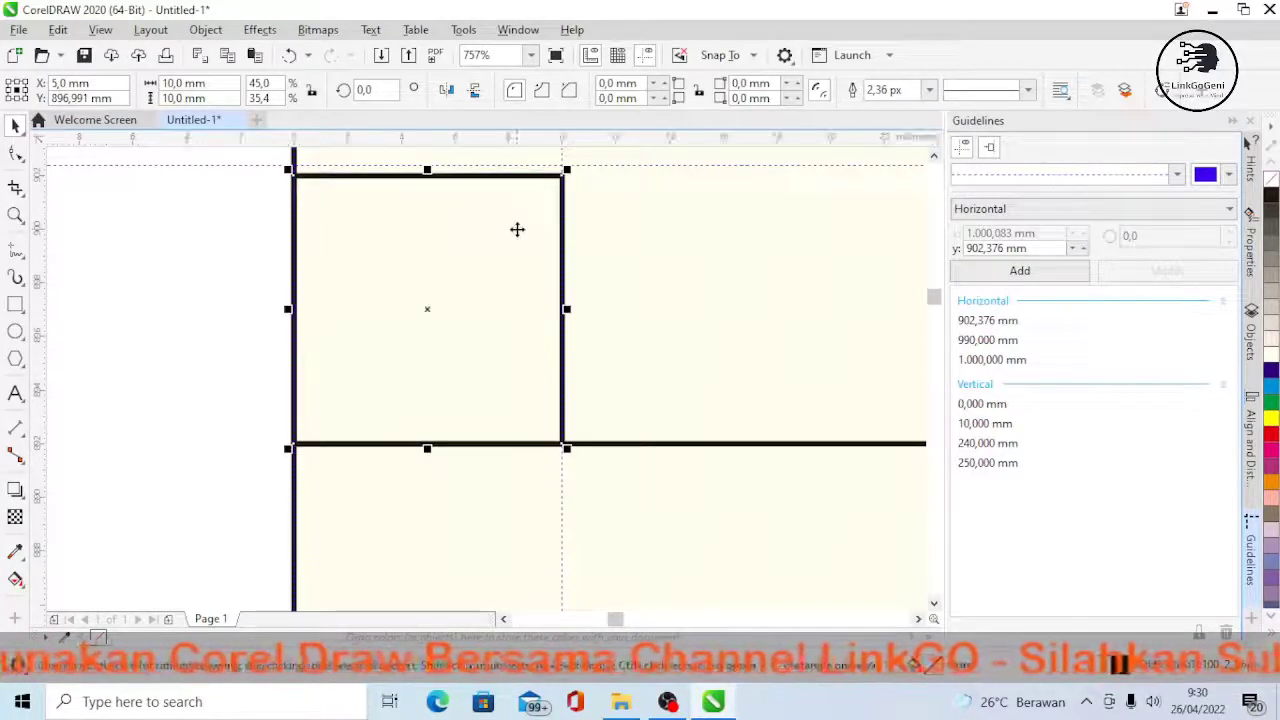
- Lower the horizontal guideline onto the top edge of the lower-left square, at about Y 901.96 mm, and check the alignment up close
left_click(177, 167)
mouse_move(177, 166)
left_mouse_down()
mouse_move(177, 192)
mouse_move(174, 177)
left_mouse_up()
left_click(384, 237)
key("Escape")
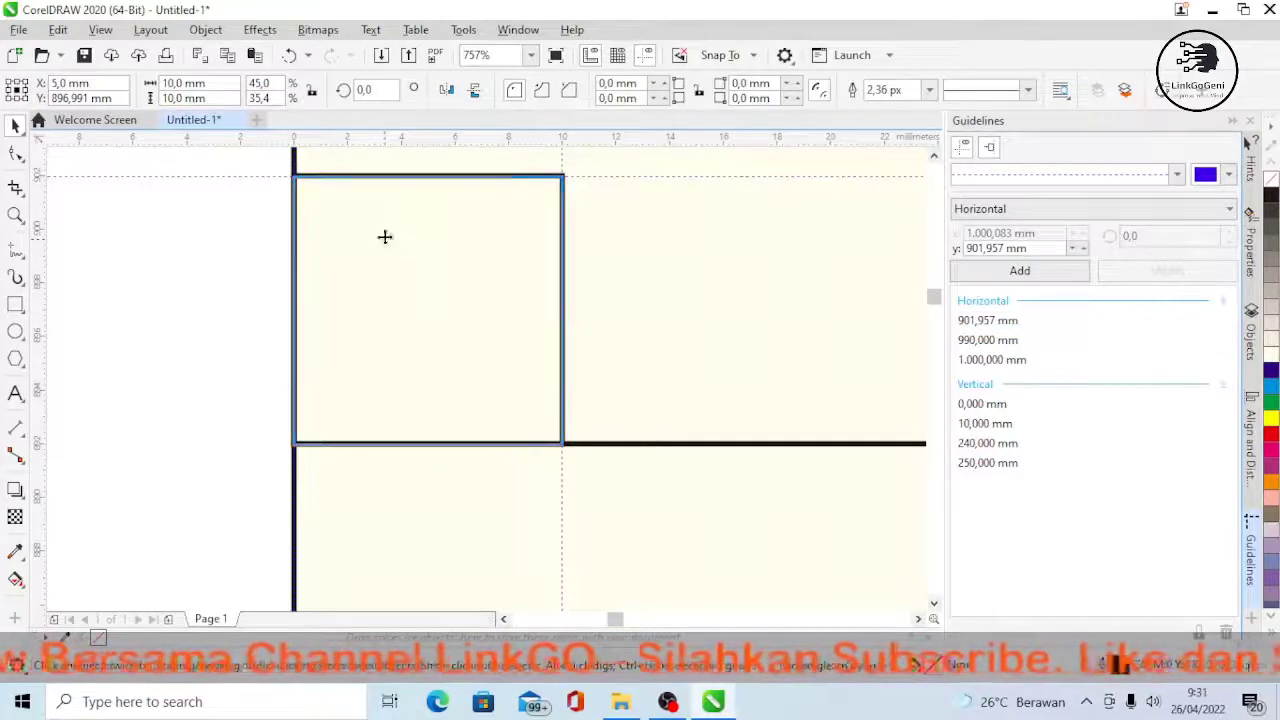
right_click(384, 238)
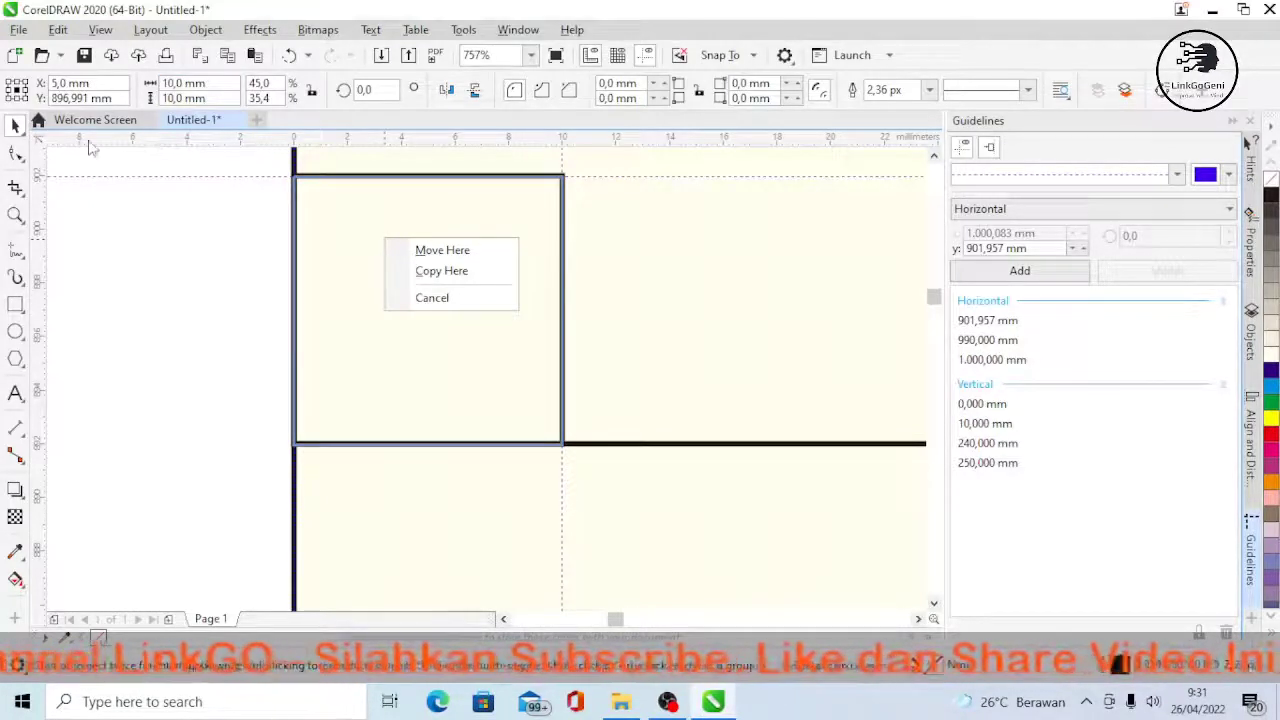
left_click(16, 218)
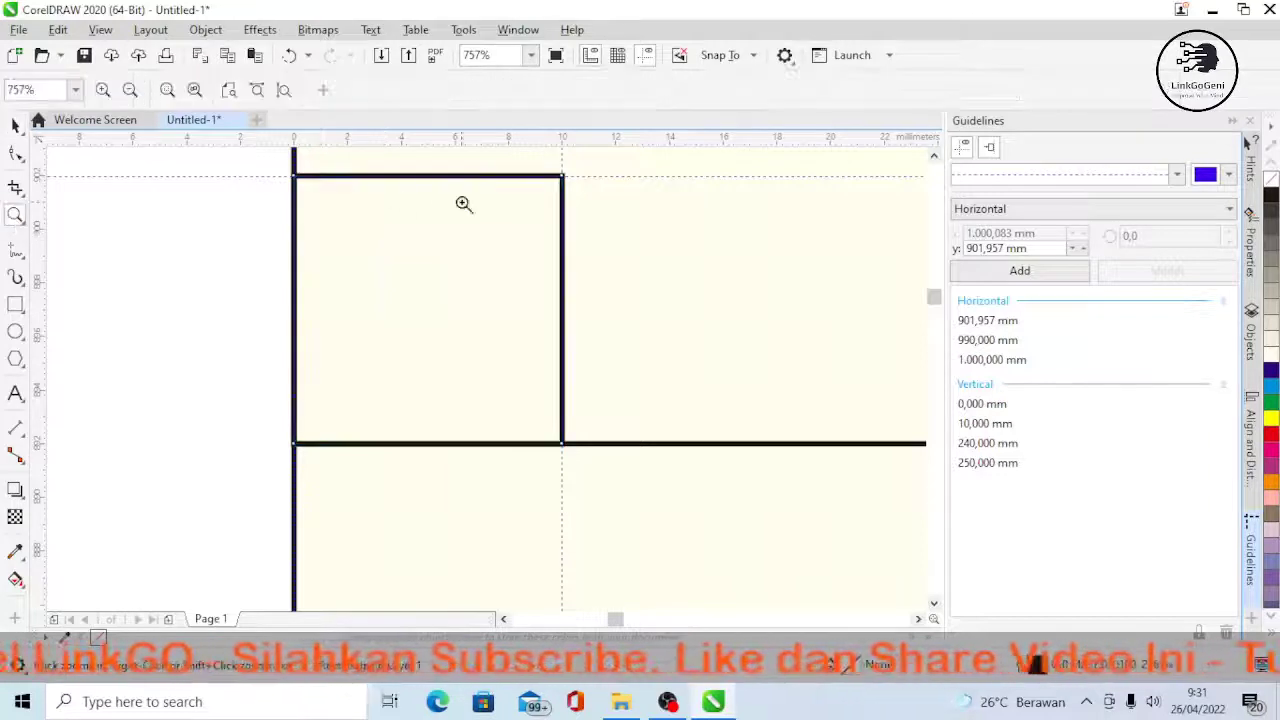
left_click(433, 216)
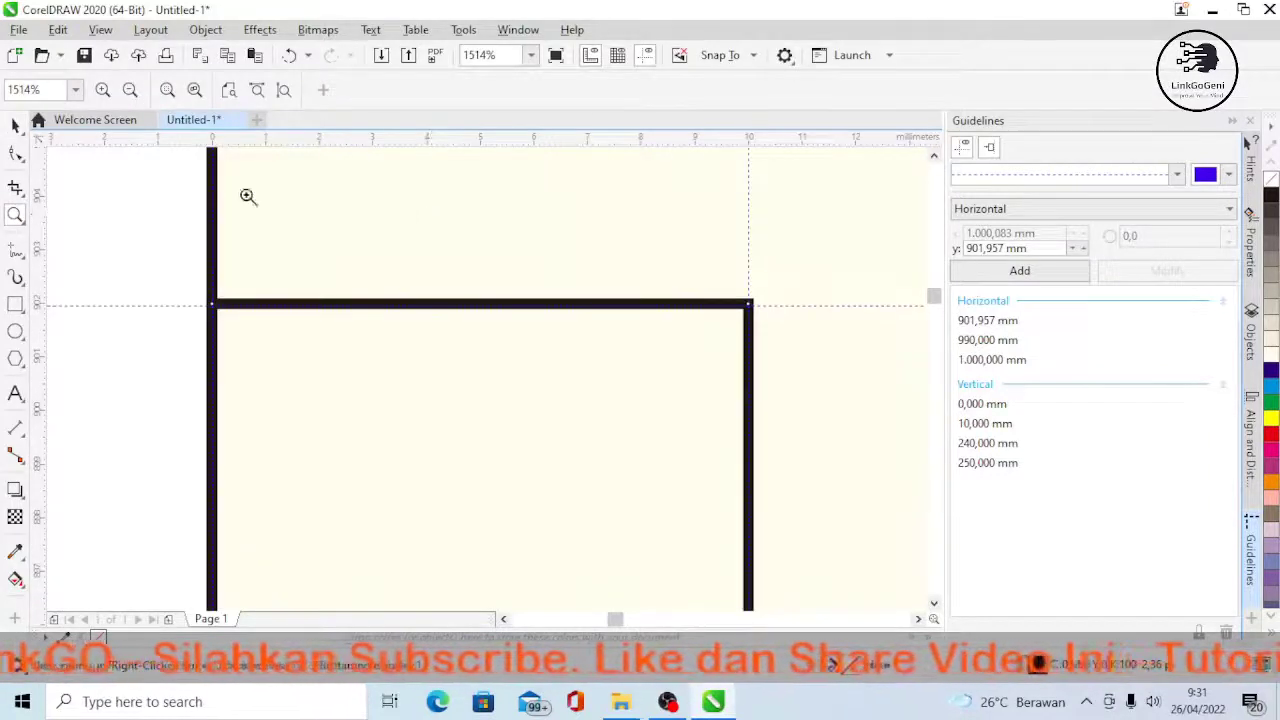
- Nudge the 71 mm circle slightly left so that it is centred at about X 77.1 mm and Y 937.5 mm
left_click(195, 91)
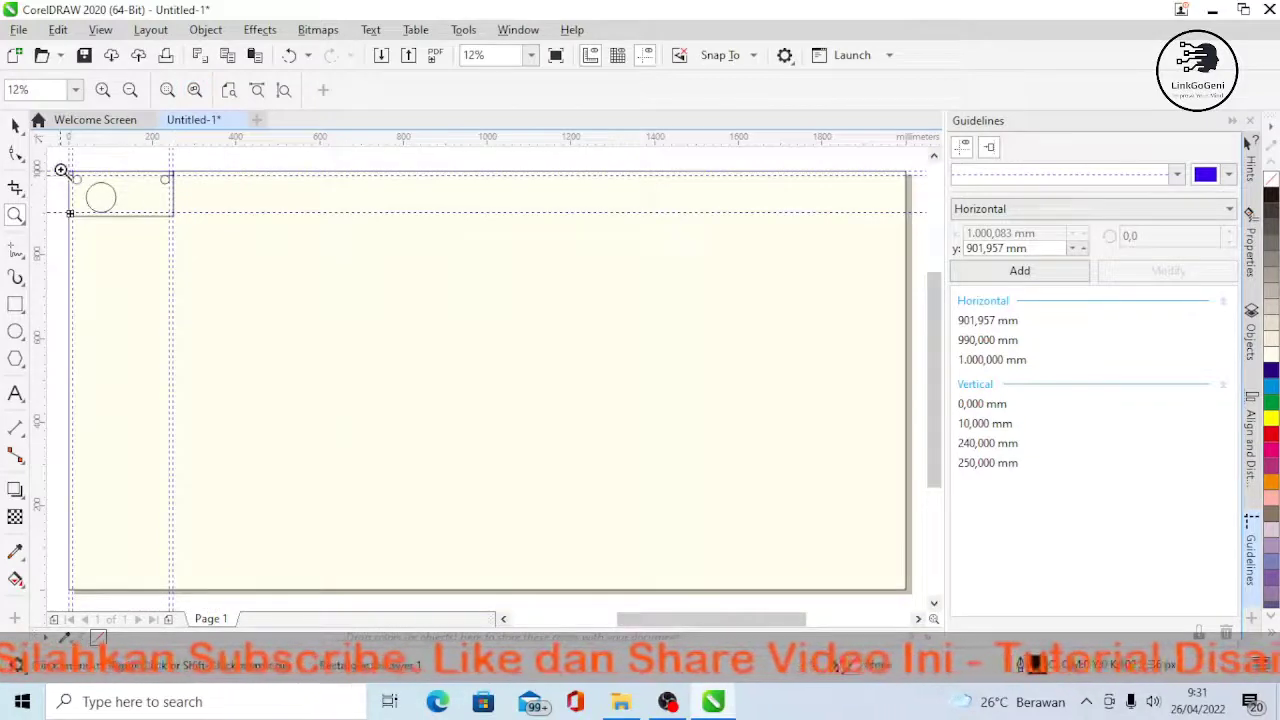
left_click_drag(56, 161, 225, 240)
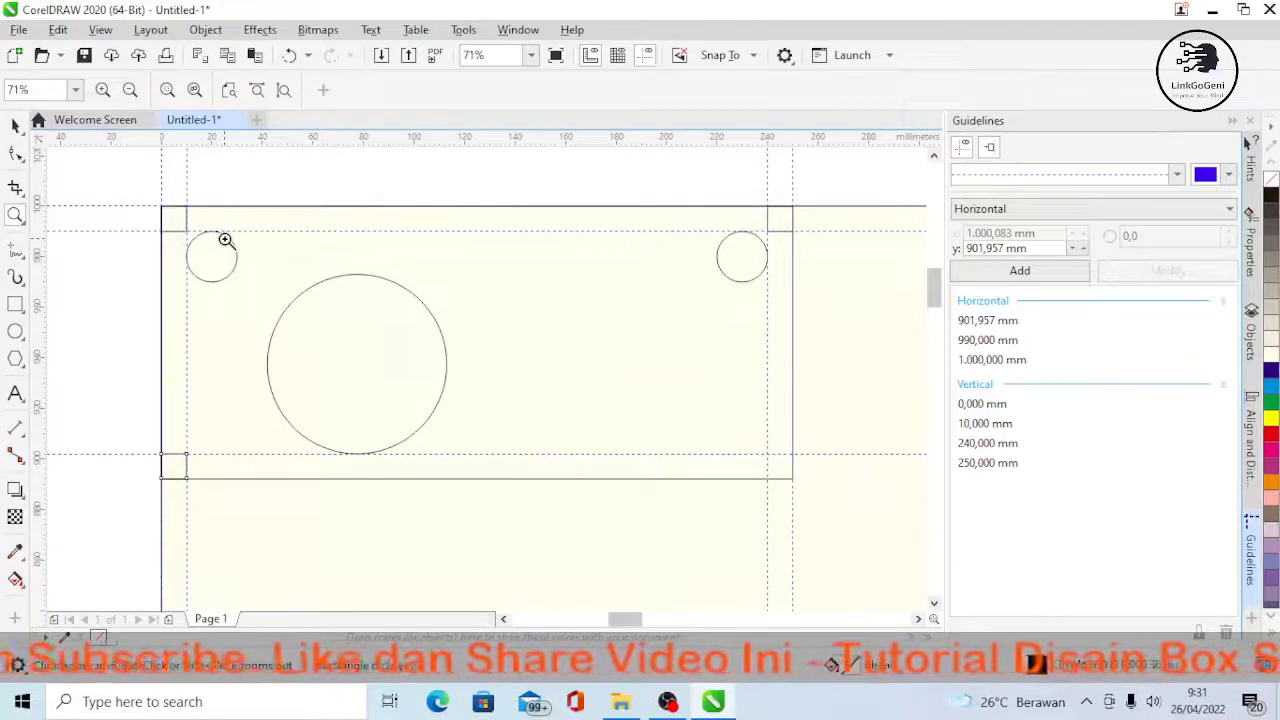
left_click(15, 153)
key("space")
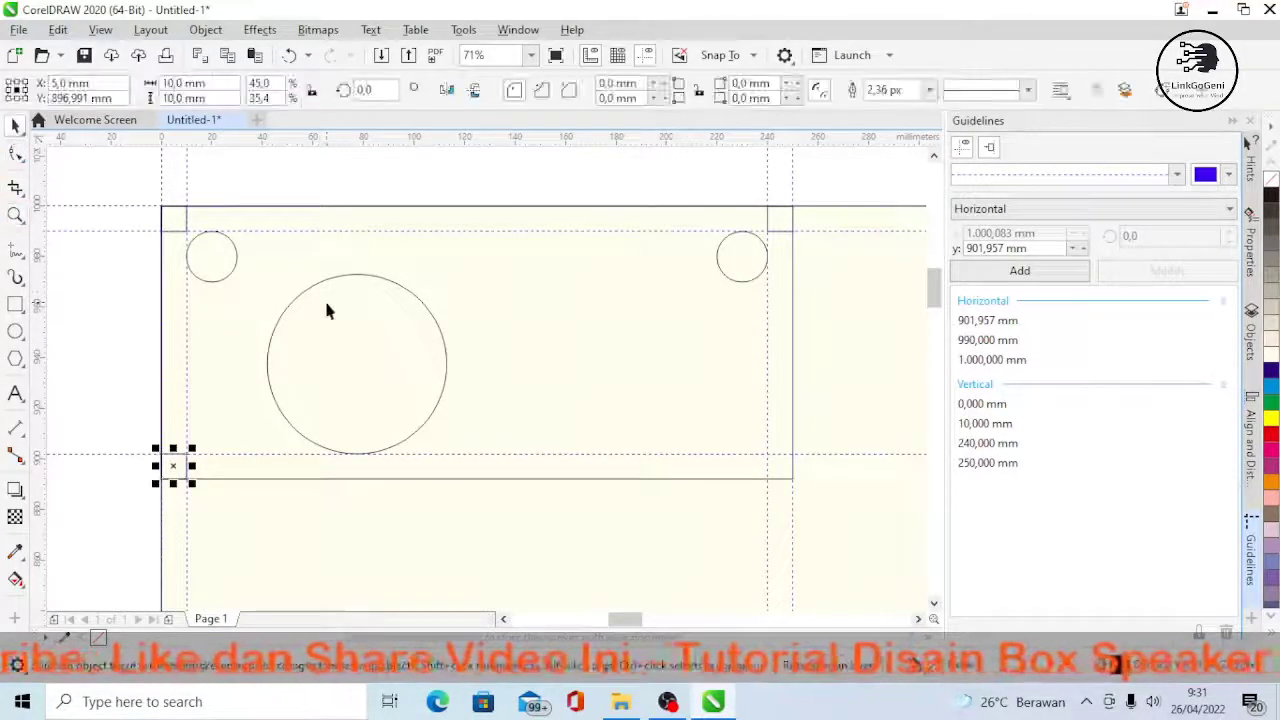
mouse_move(330, 313)
left_mouse_down()
mouse_move(329, 294)
mouse_move(334, 323)
mouse_move(329, 313)
left_mouse_up()
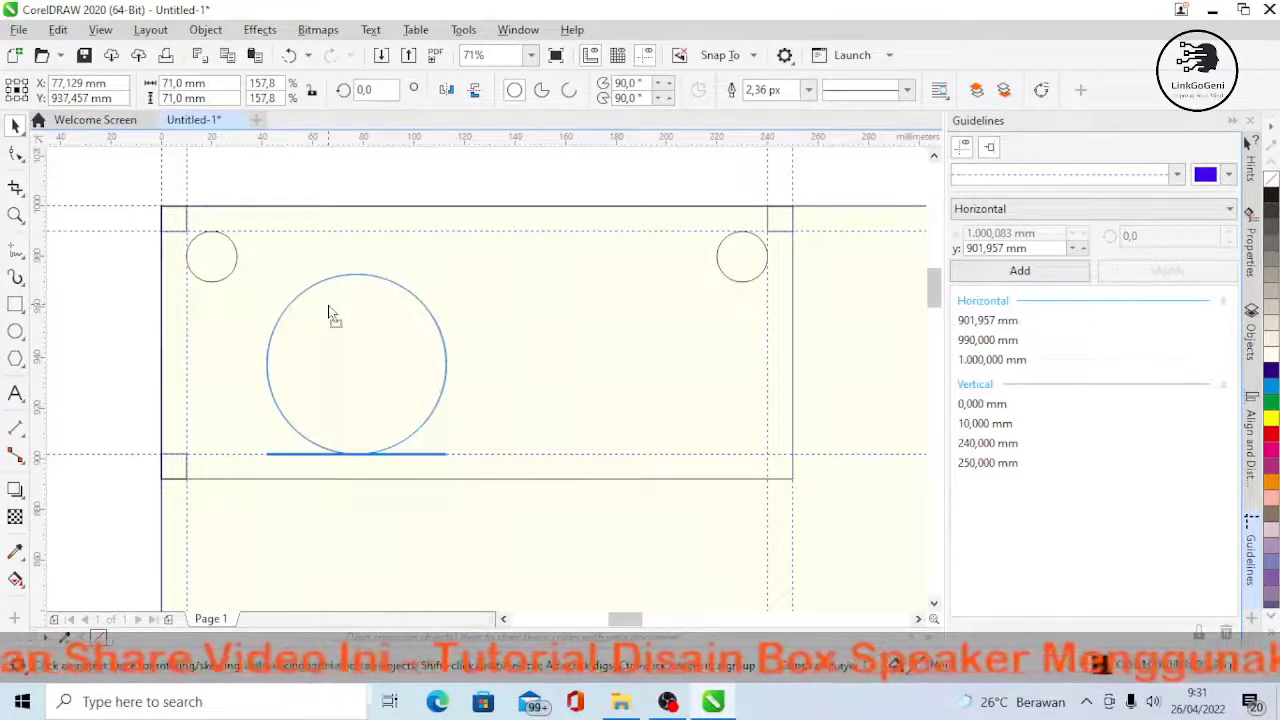
left_click_drag(330, 313, 330, 313)
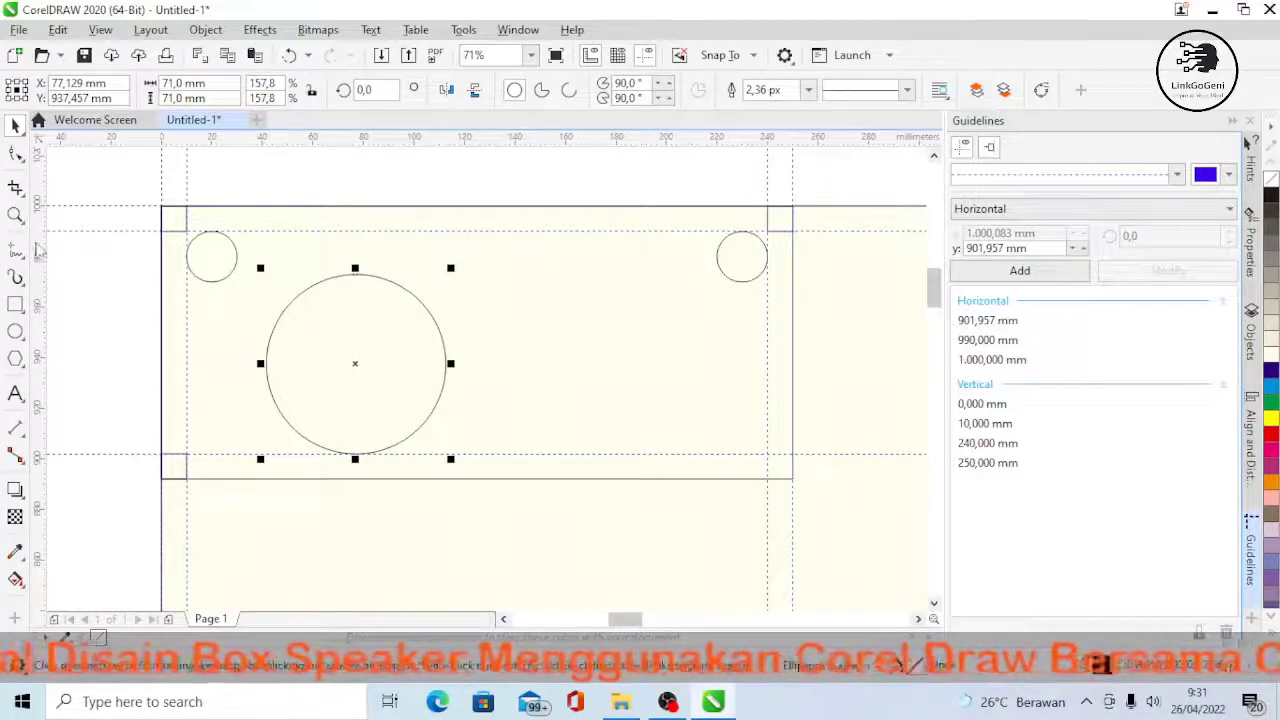
- Add a vertical guideline at X 30 mm along the right edge of the upper-left 20 mm circle and shift it outward to about X 30.2 mm
left_click_drag(38, 250, 236, 310)
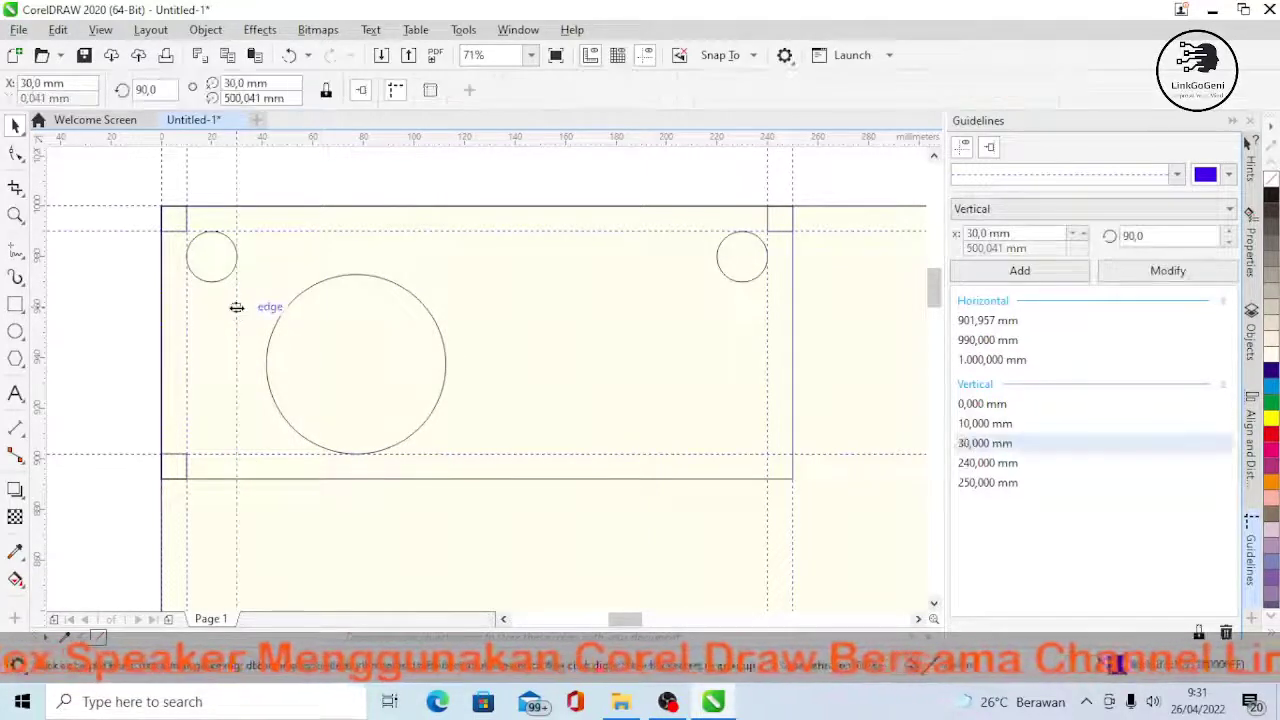
left_click(16, 216)
left_click_drag(135, 207, 281, 317)
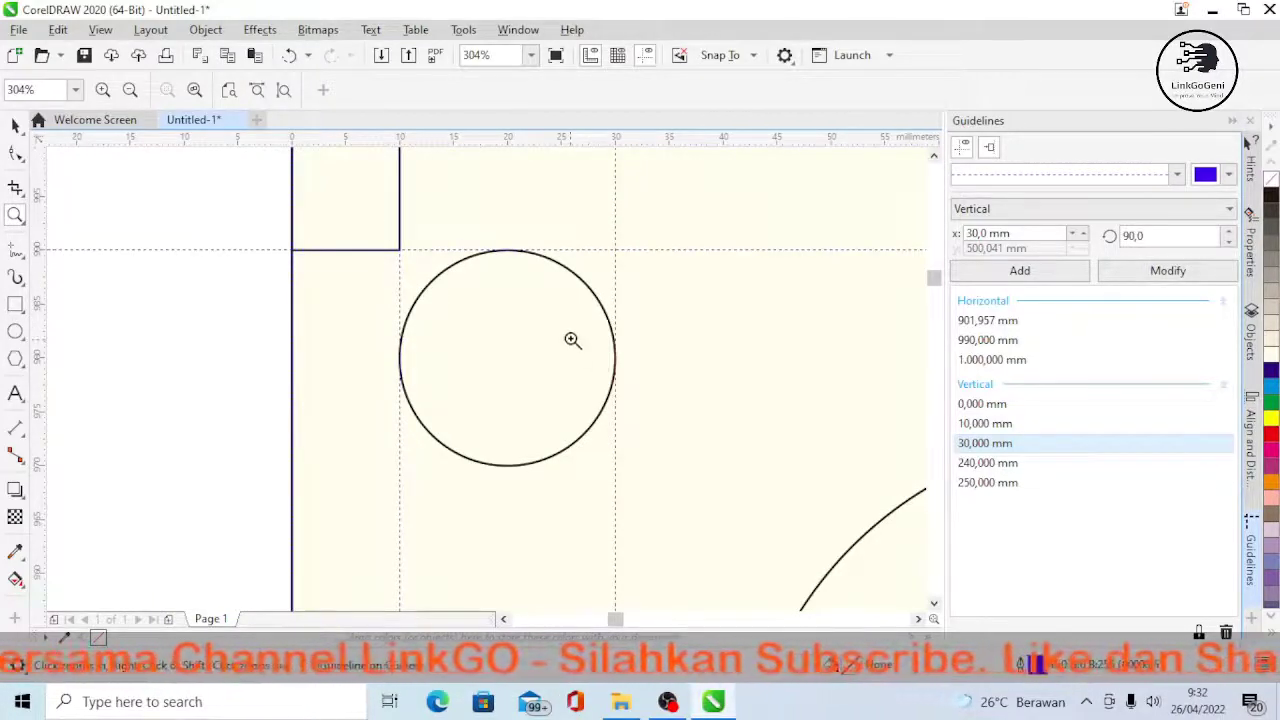
left_click_drag(591, 332, 669, 424)
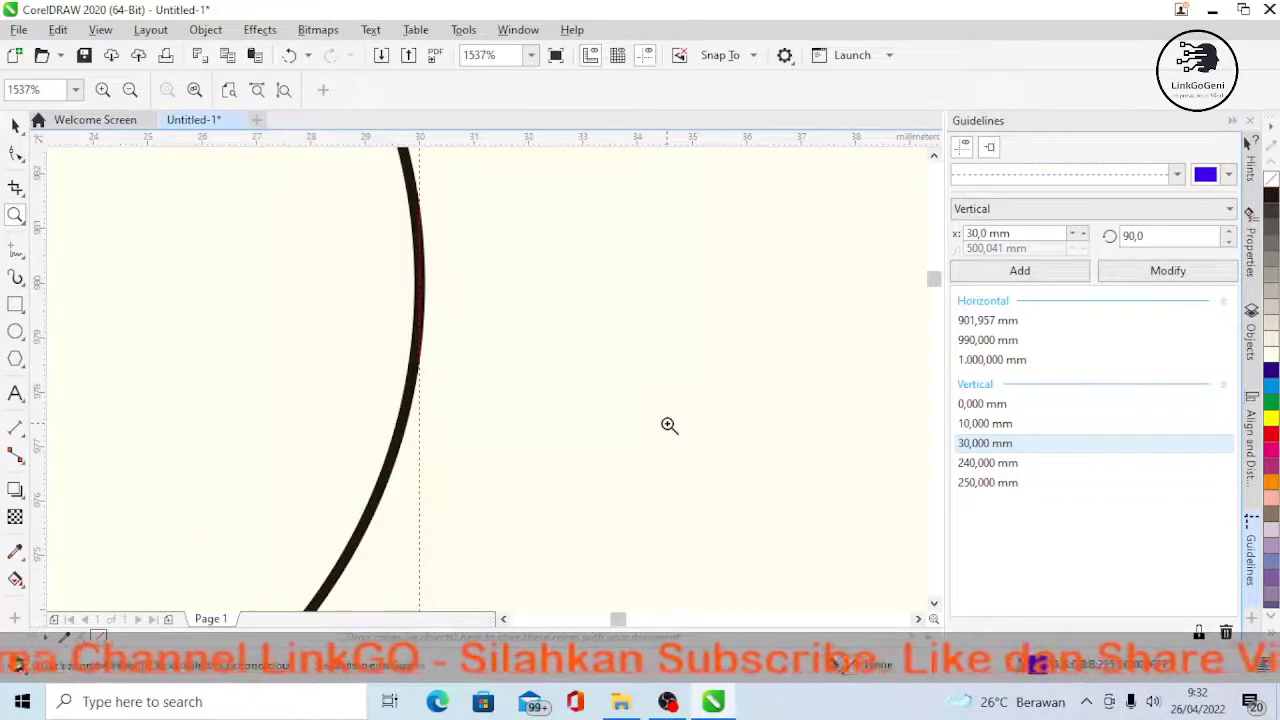
left_click(16, 126)
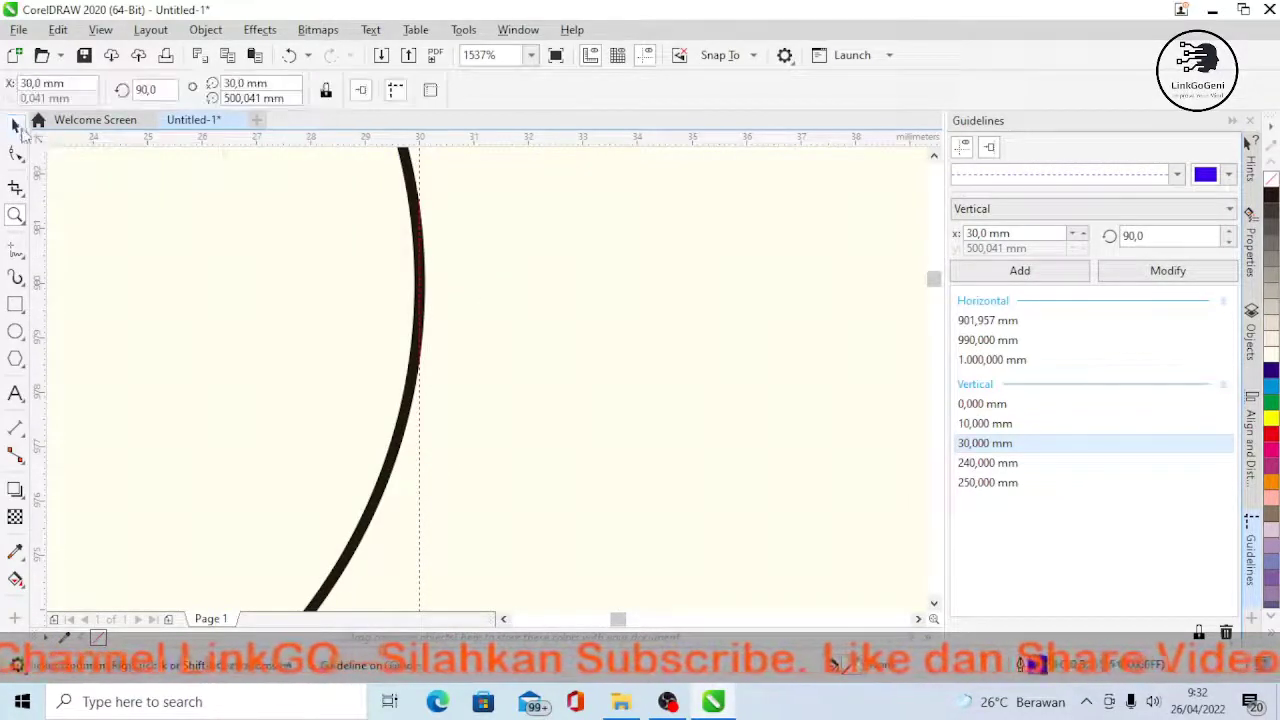
left_click(420, 492)
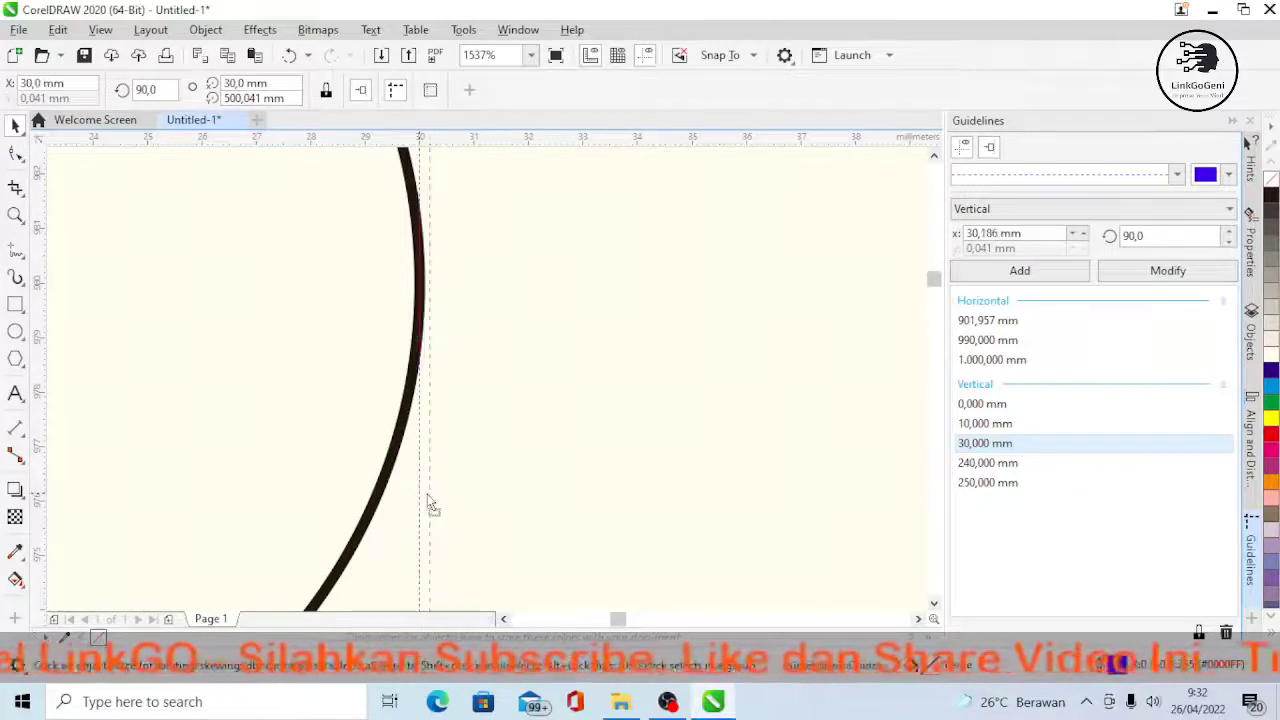